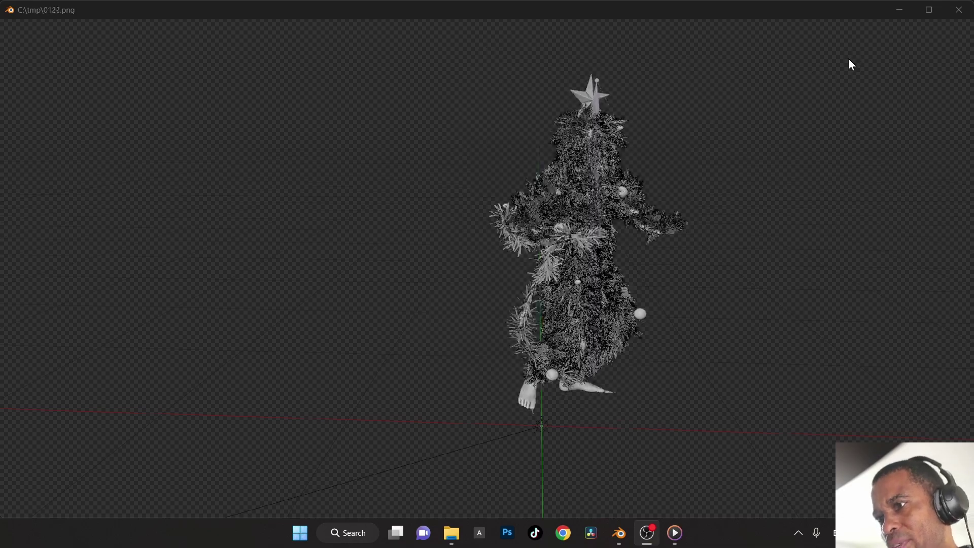
Step: Close the rendered animation preview and start a new Video Editing project
left_click(958, 10)
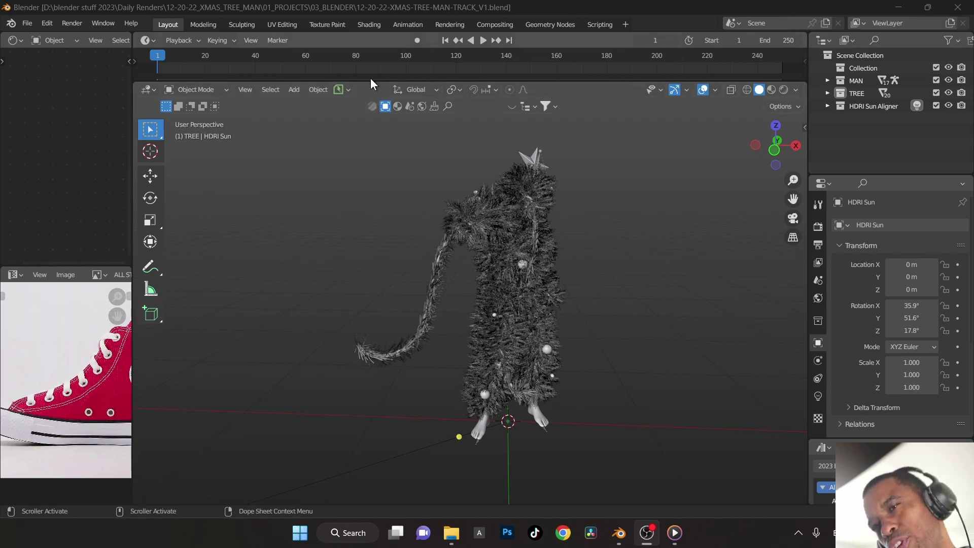
left_click(30, 24)
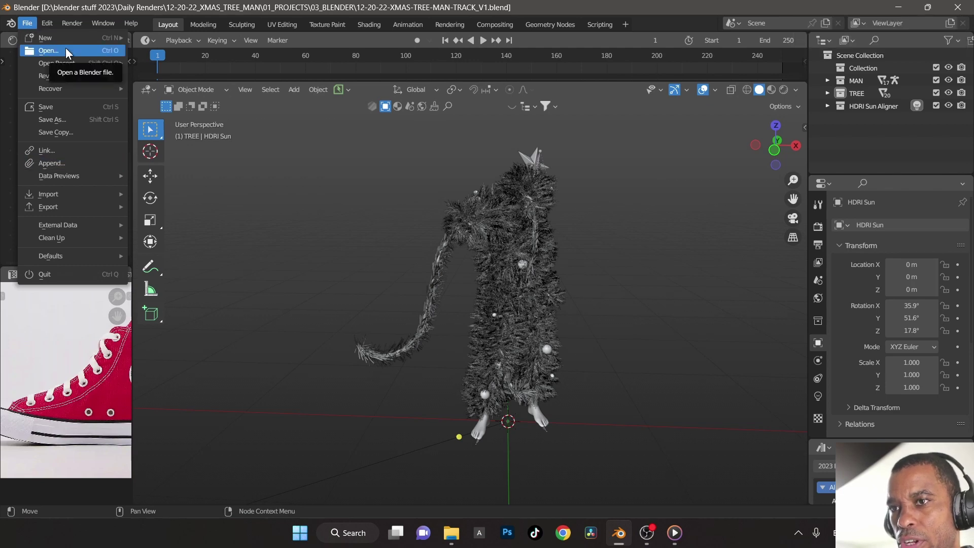
left_click(28, 24)
mouse_move(41, 34)
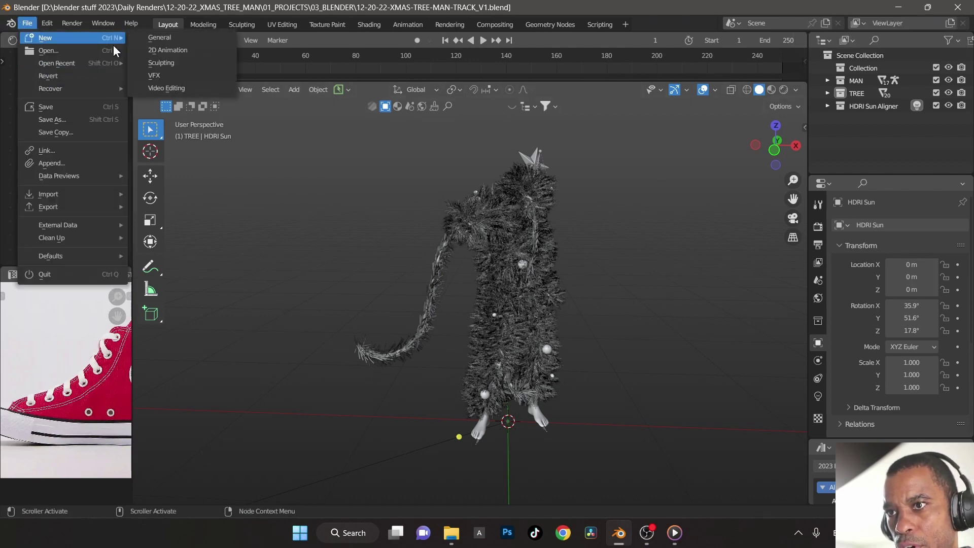
left_click(155, 75)
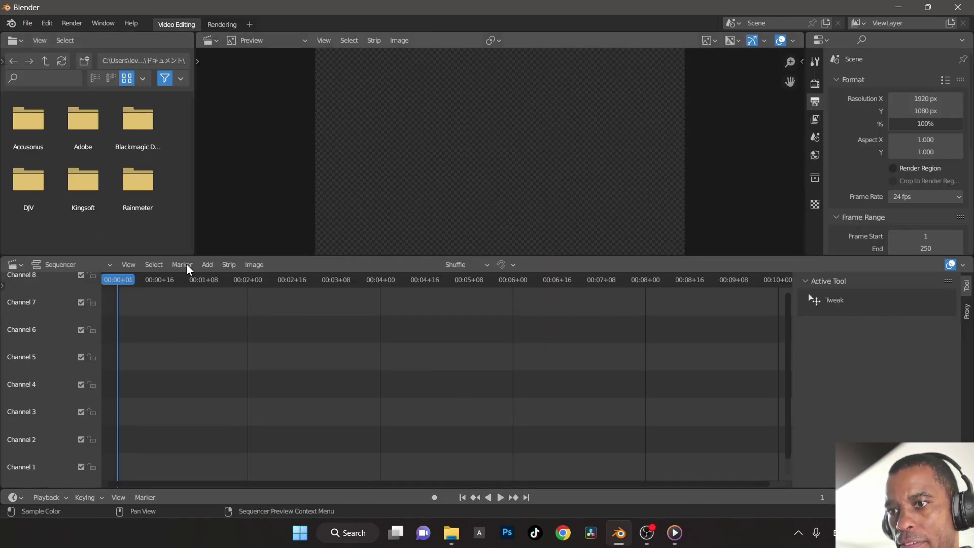
Step: Add the movie 20221219_095525.mp4 from the 02_FOOTAGE\01_VIDEO folder to the sequencer, starting at frame 1
left_click(208, 264)
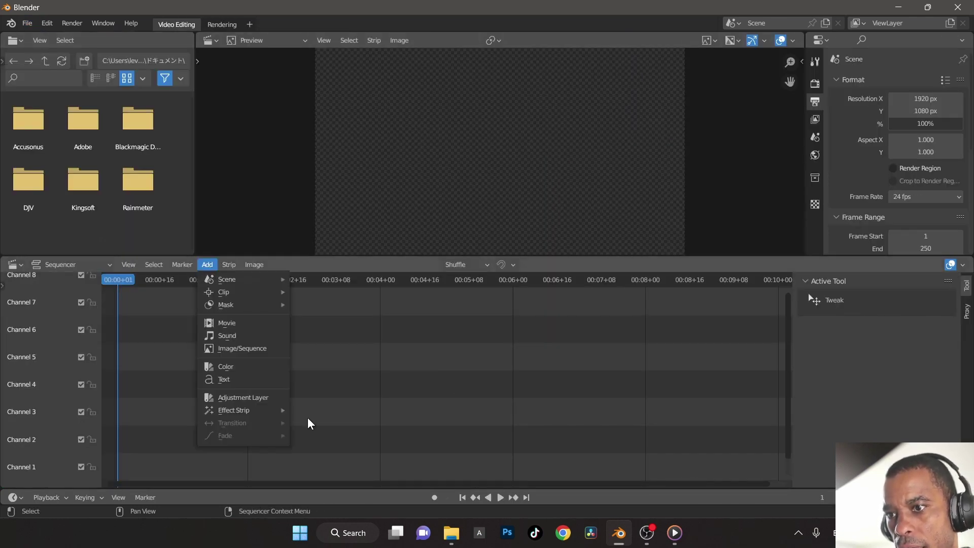
left_click(224, 322)
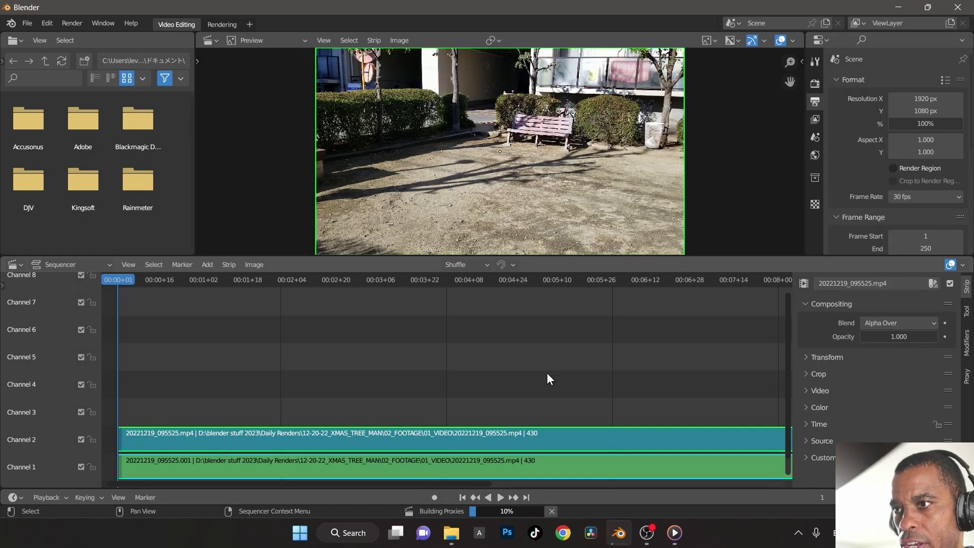
Step: Move the playhead to the end of the movie strip and set the scene's end frame there, at 430
scroll(546, 375, "down", 3)
scroll(550, 370, "down", 4)
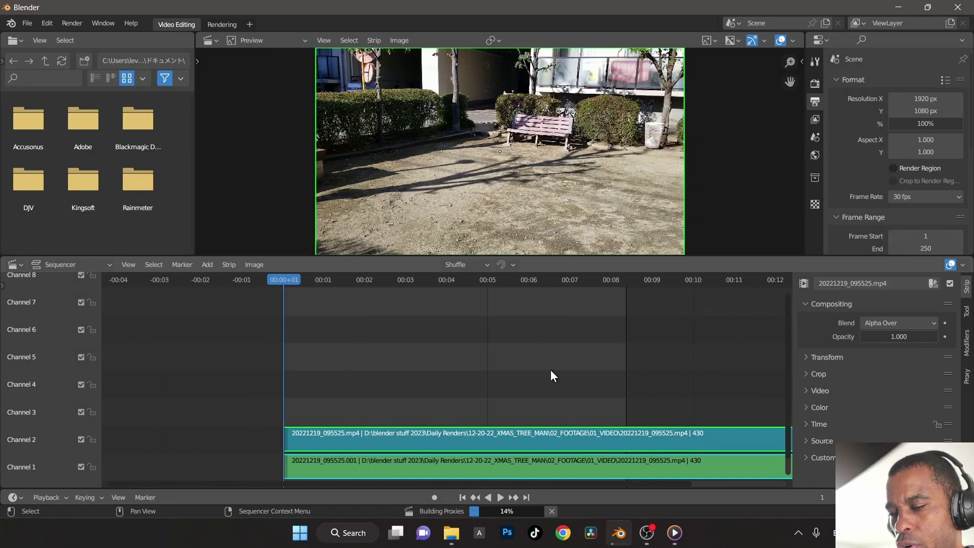
middle_click_drag(580, 370, 494, 369)
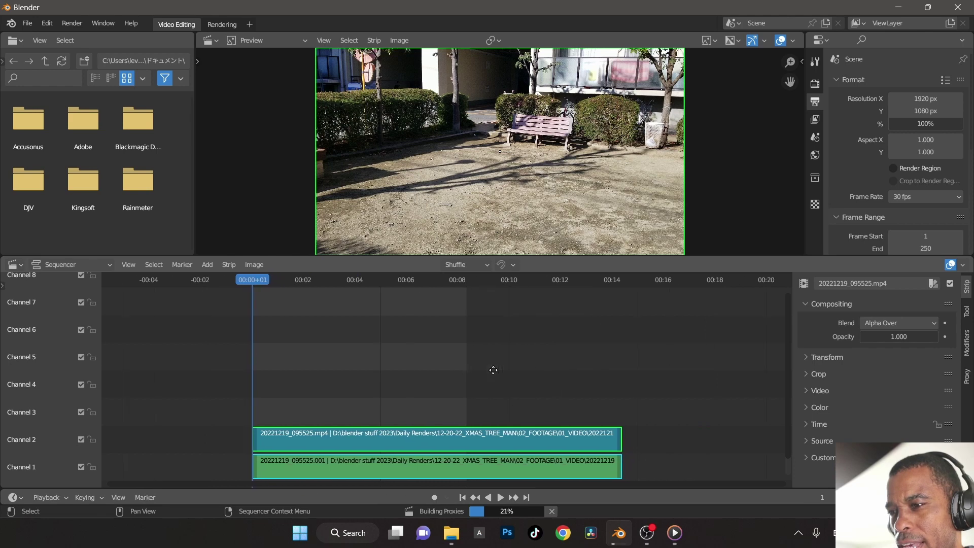
left_click(620, 281)
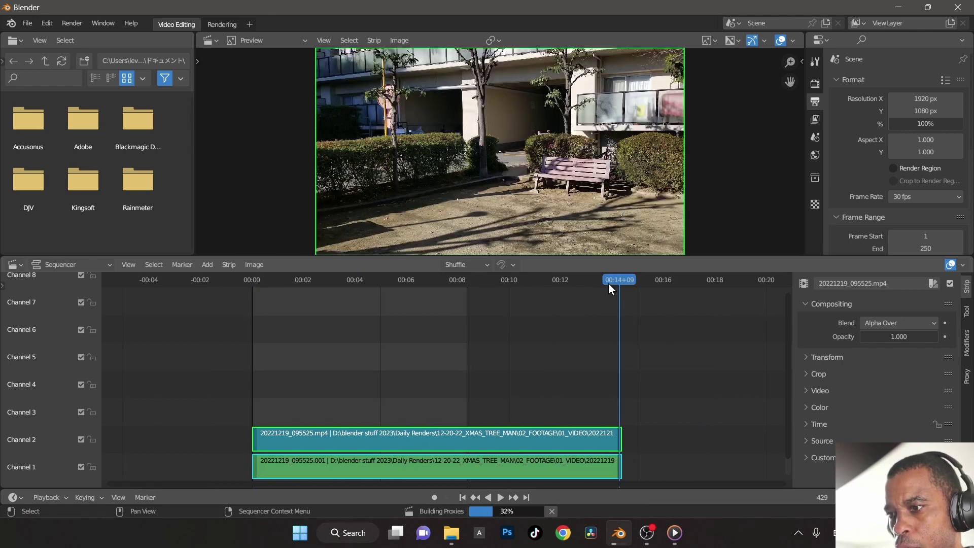
left_click_drag(621, 282, 622, 282)
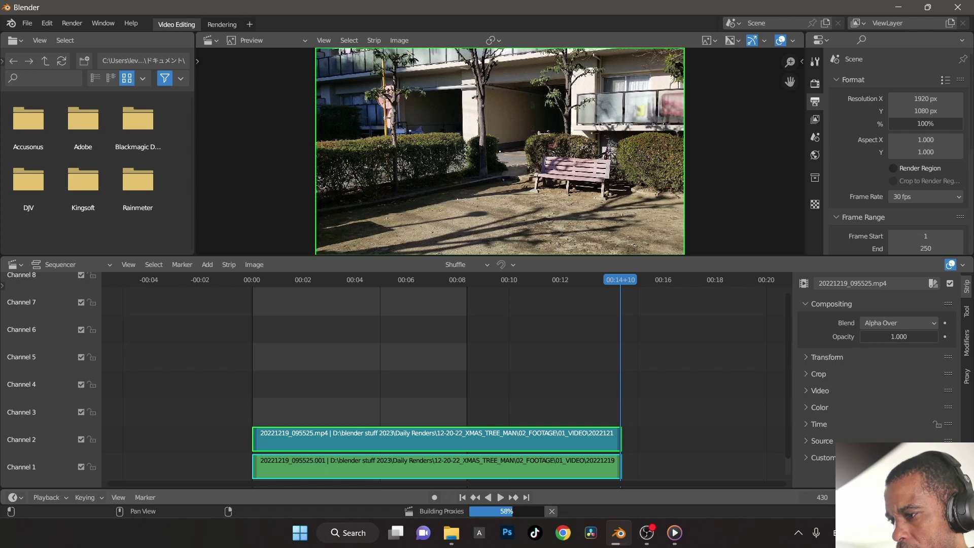
key("ctrl+End")
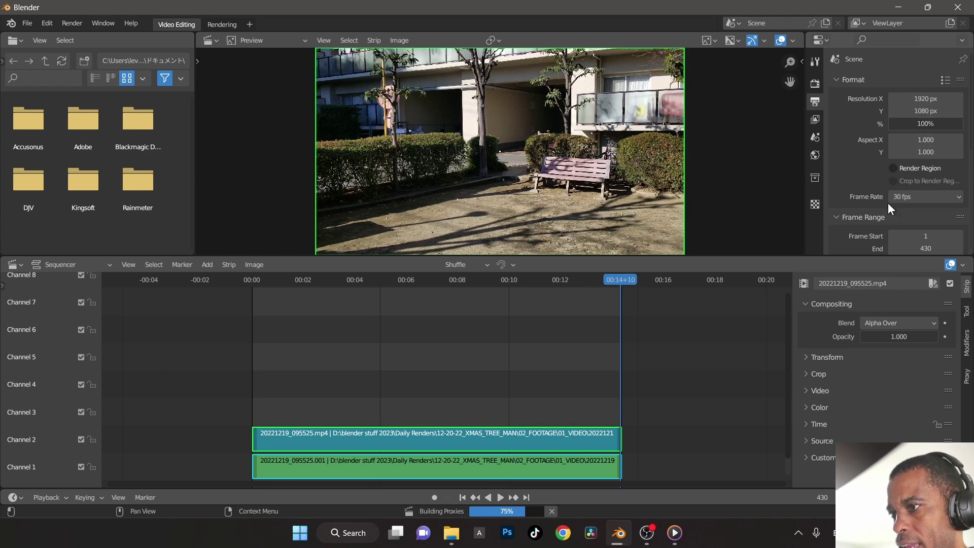
Step: Set the render output to VIDEO### in the VIDEO folder, using OpenEXR format with the DWAA (lossy) codec
scroll(865, 225, "down", 10)
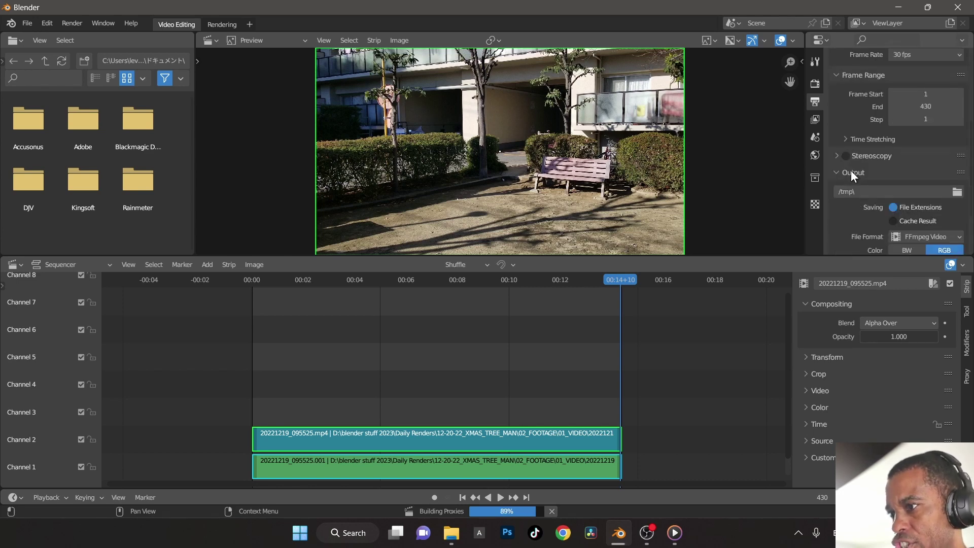
left_click(957, 118)
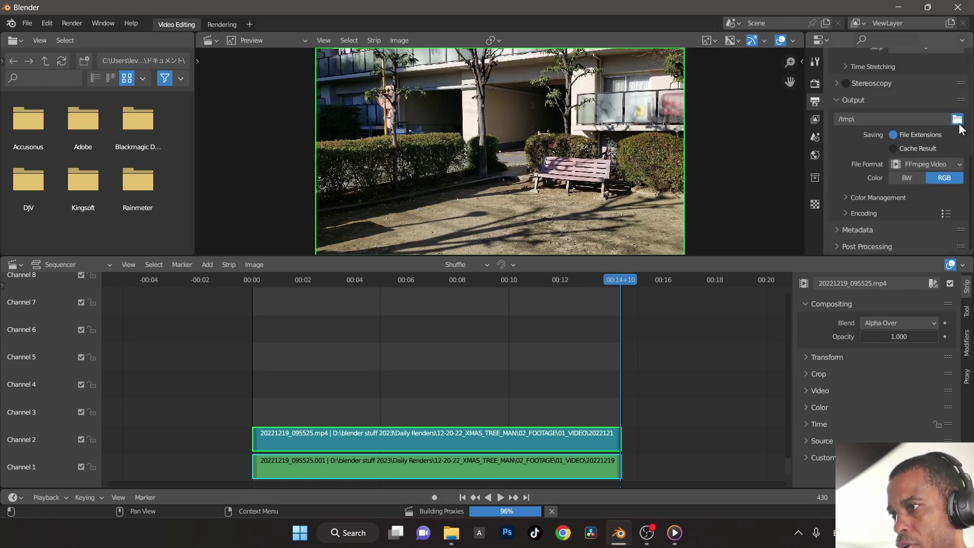
left_click(930, 165)
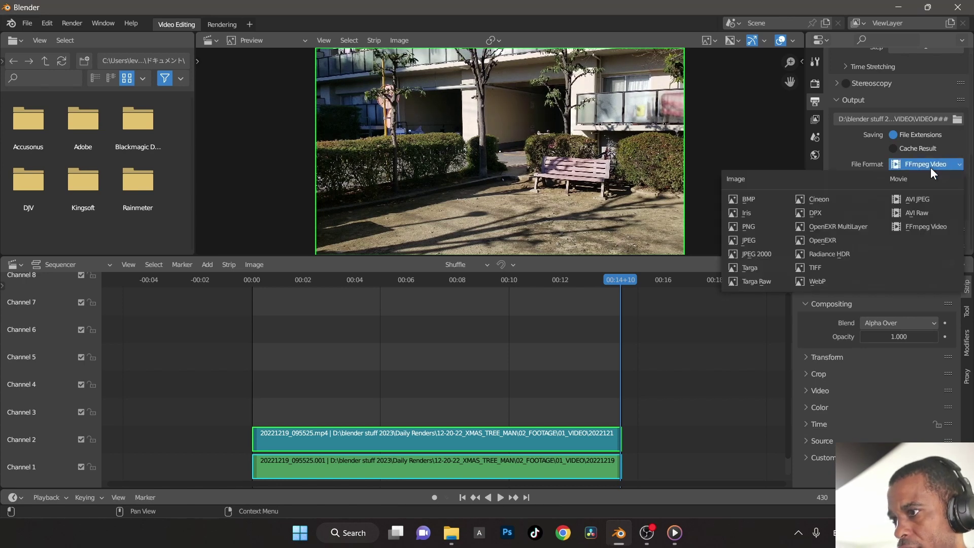
left_click(835, 236)
left_click(939, 203)
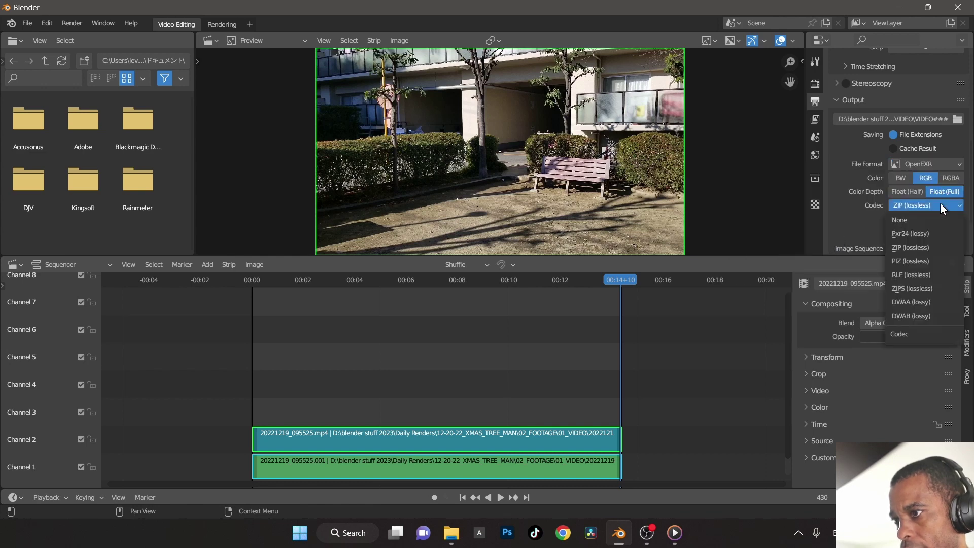
left_click(917, 301)
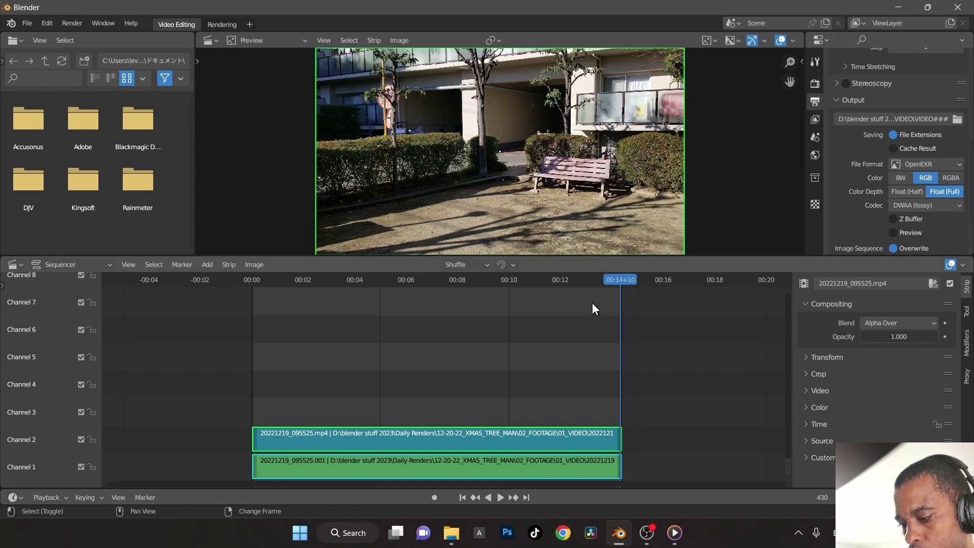
Step: Return to the first frame, render the footage as an image sequence, and close the render window
key("shift+Left")
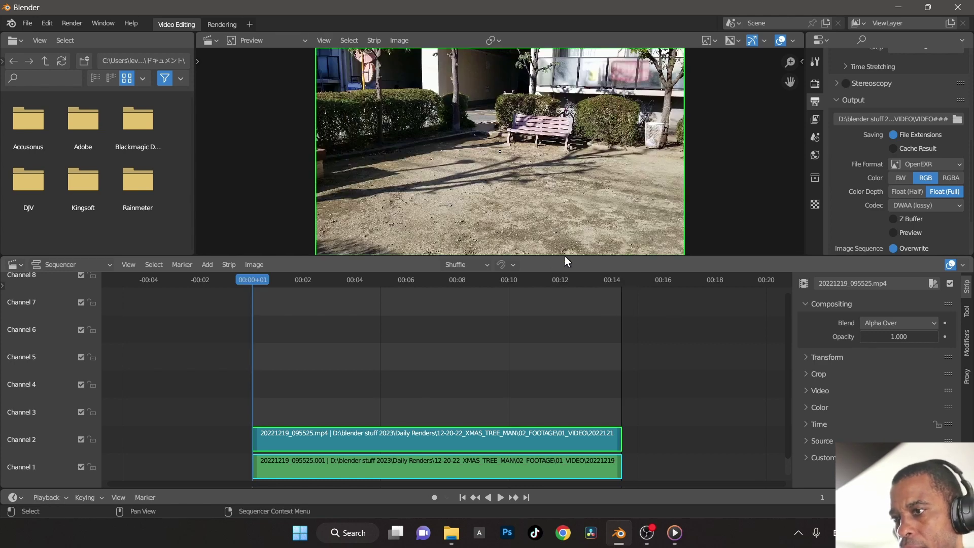
left_click(73, 23)
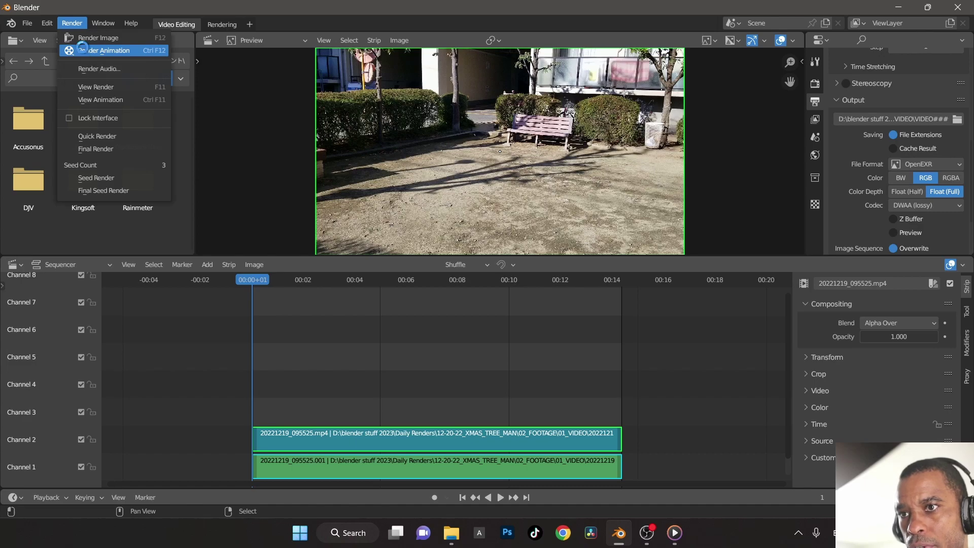
left_click(83, 51)
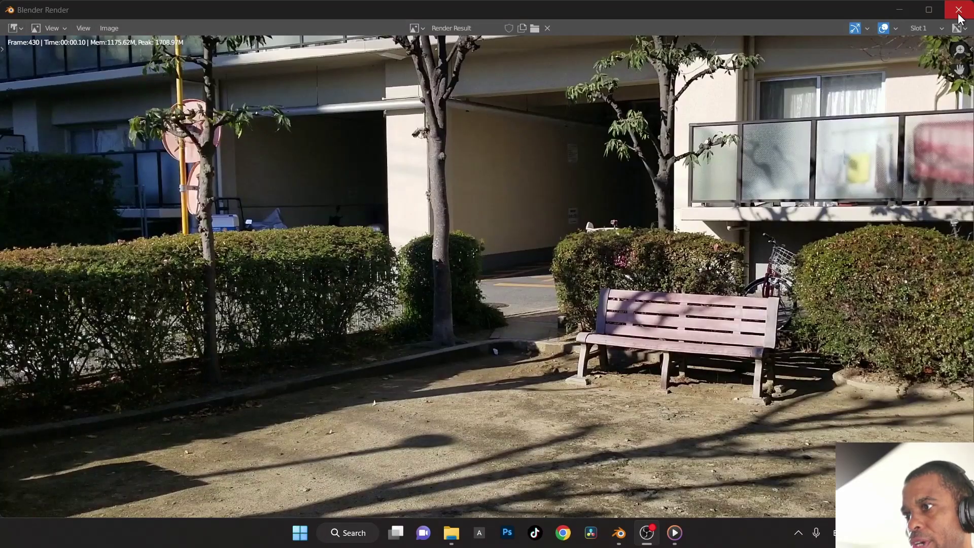
left_click(959, 12)
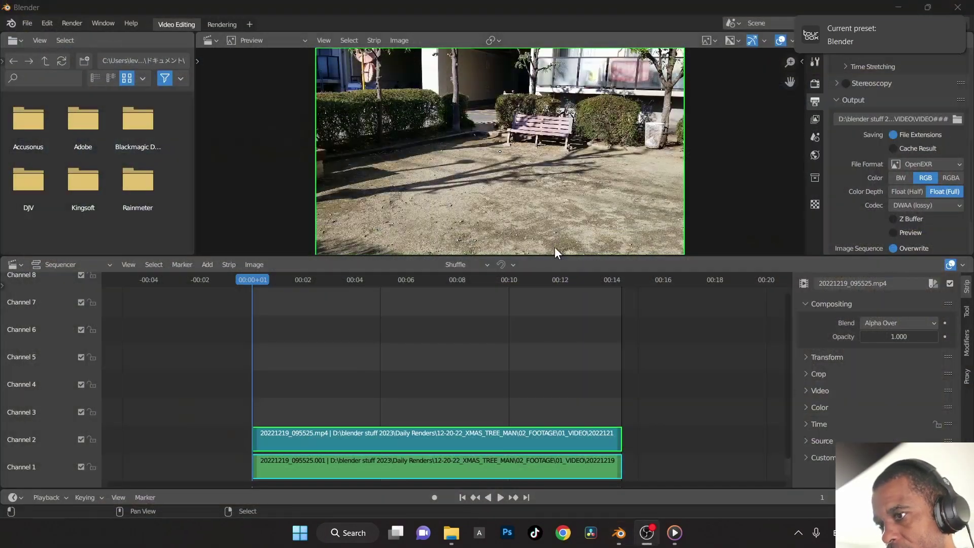
Step: Reopen the recent project 12-20-22-XMAS-TREE-MAN-TRACK_V1.blend without saving the current one
left_click(26, 23)
mouse_move(91, 68)
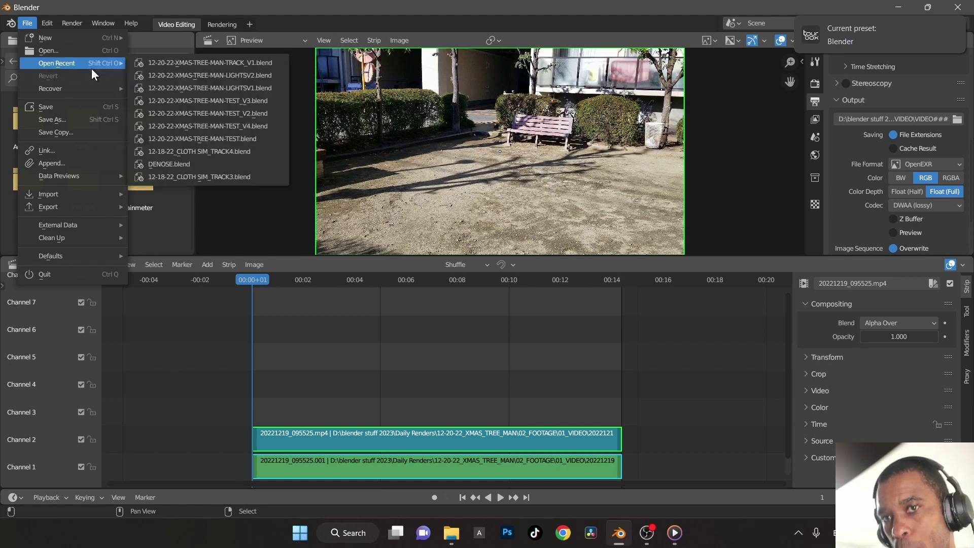
left_click(264, 64)
left_click(514, 286)
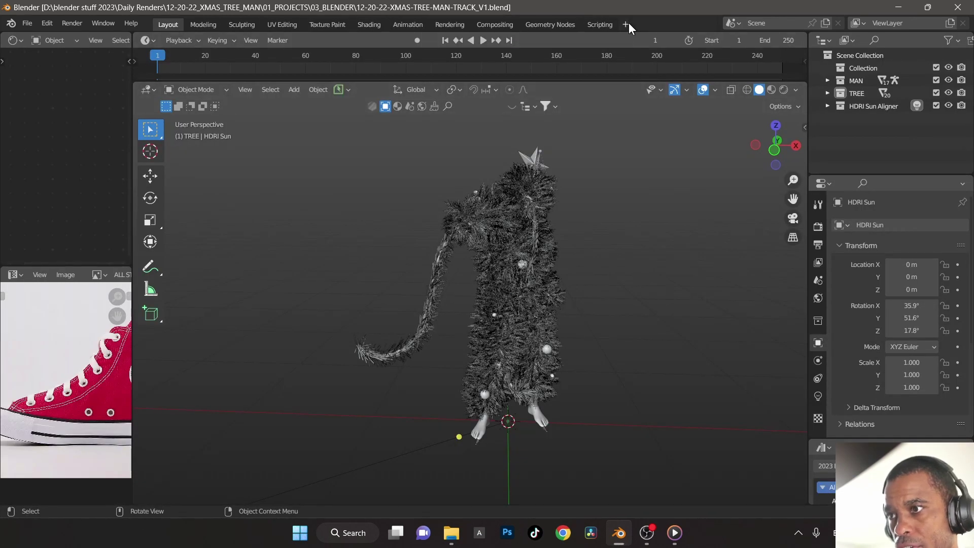
Step: Add a VFX Motion Tracking workspace to the project
left_click(627, 24)
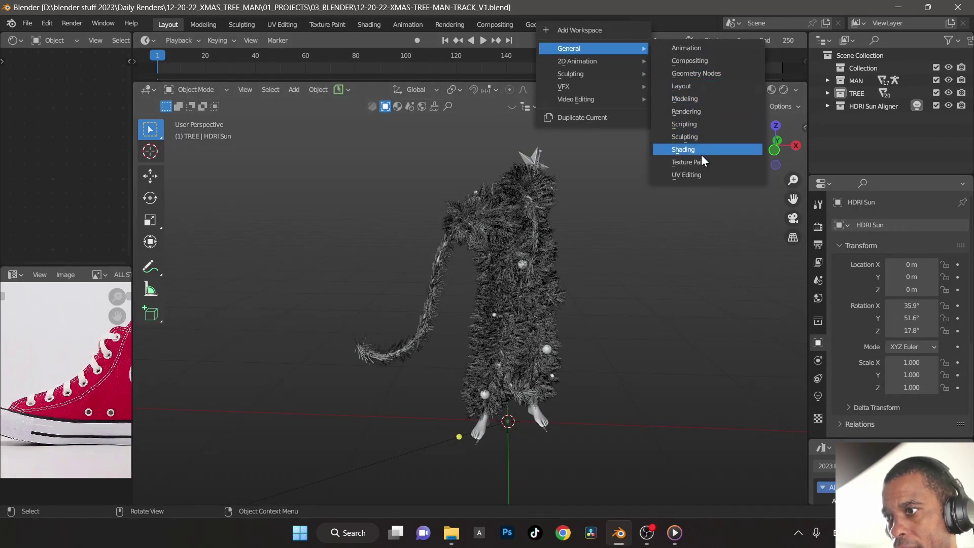
mouse_move(562, 85)
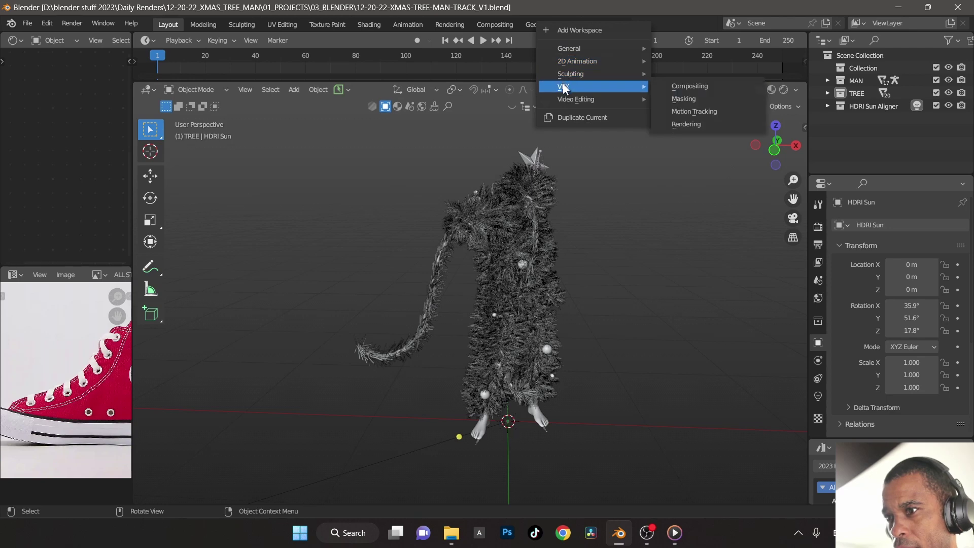
left_click(704, 112)
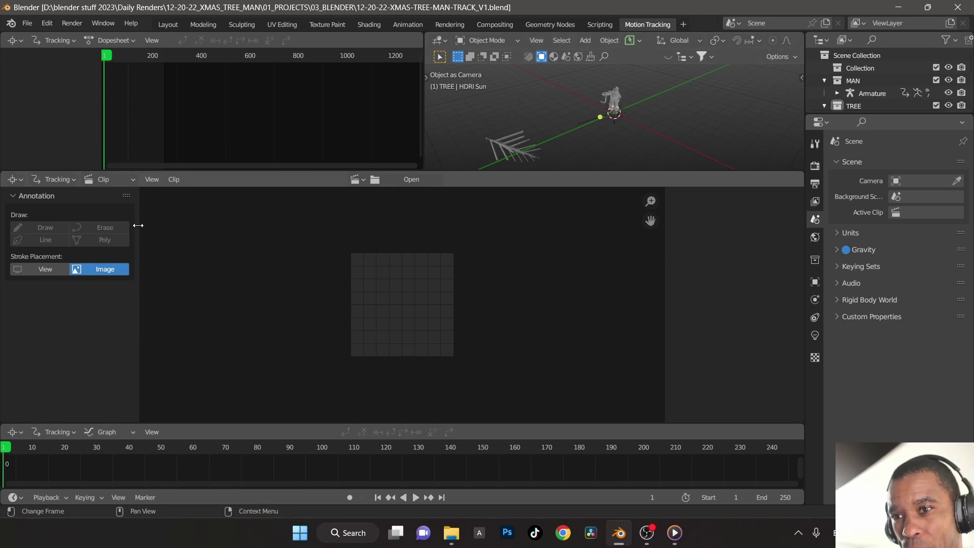
Step: Set the scene's render output path to the project's TEST_RENDERS location
left_click(814, 167)
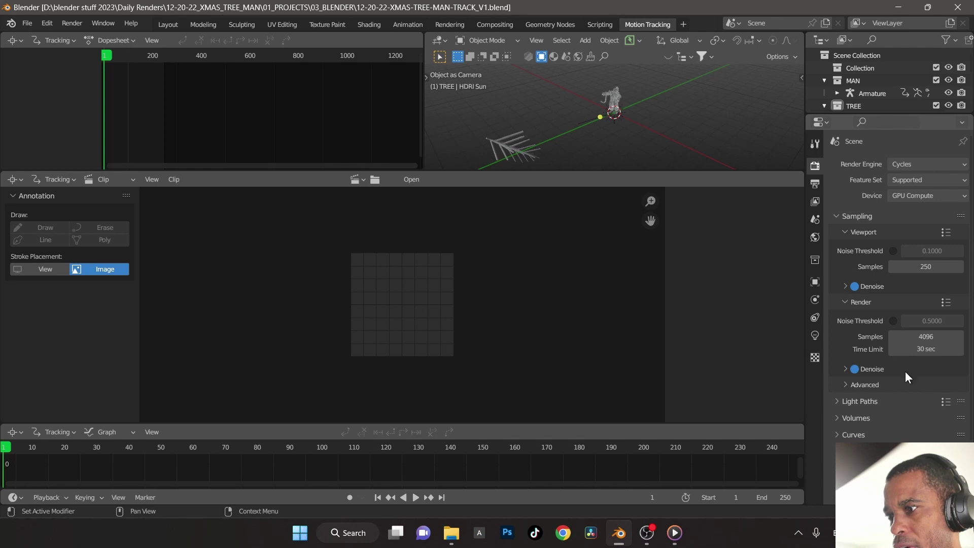
left_click(813, 183)
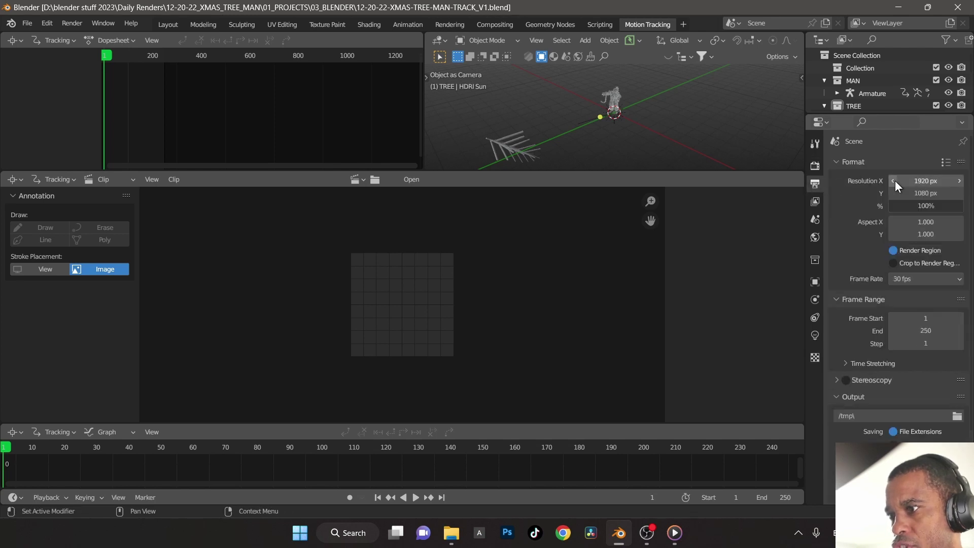
left_click(956, 416)
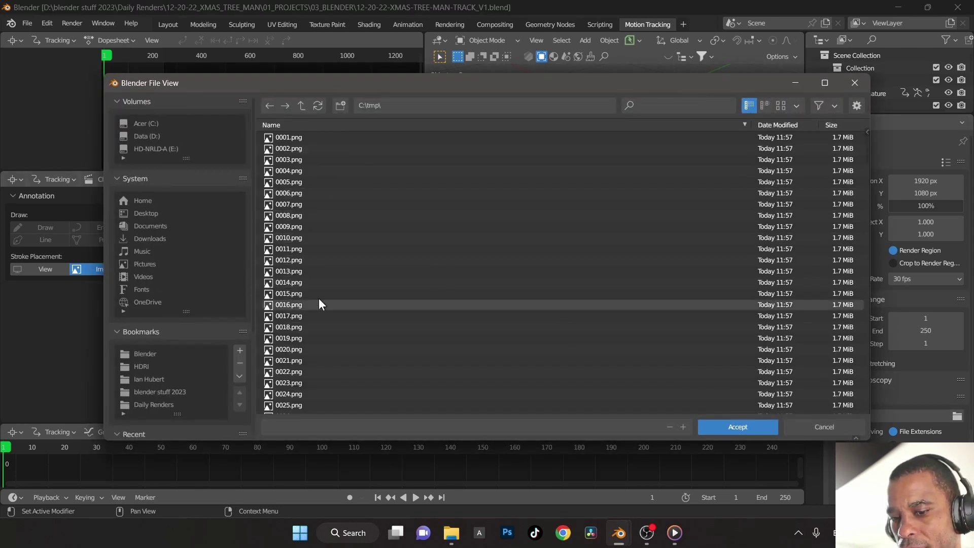
double_click(349, 267)
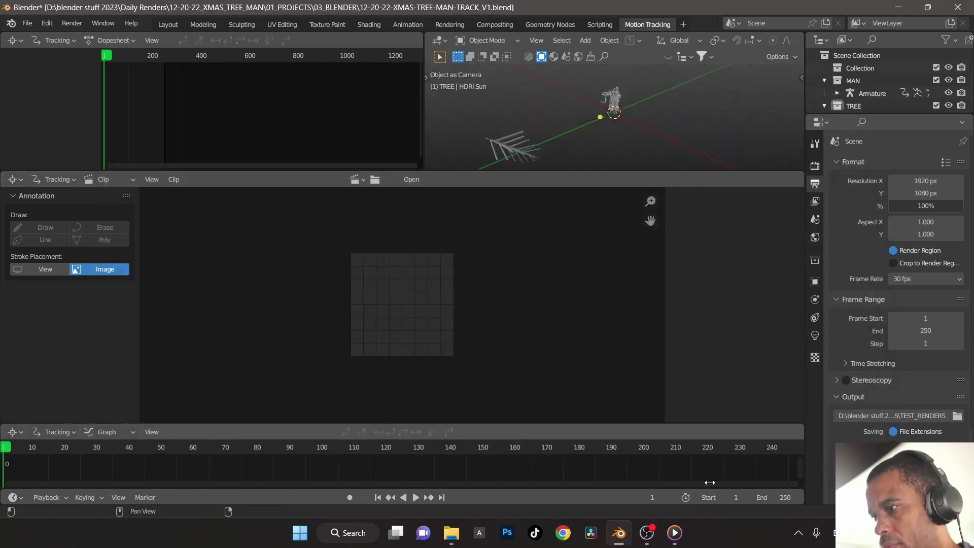
Step: Set the render output format to OpenEXR with the DWAA (lossy) codec
scroll(908, 415, "down", 2)
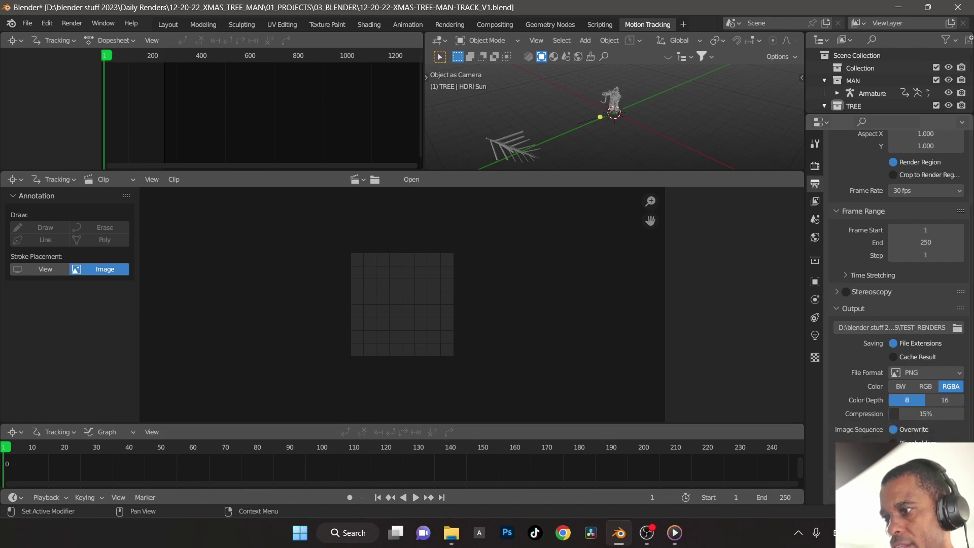
left_click(933, 373)
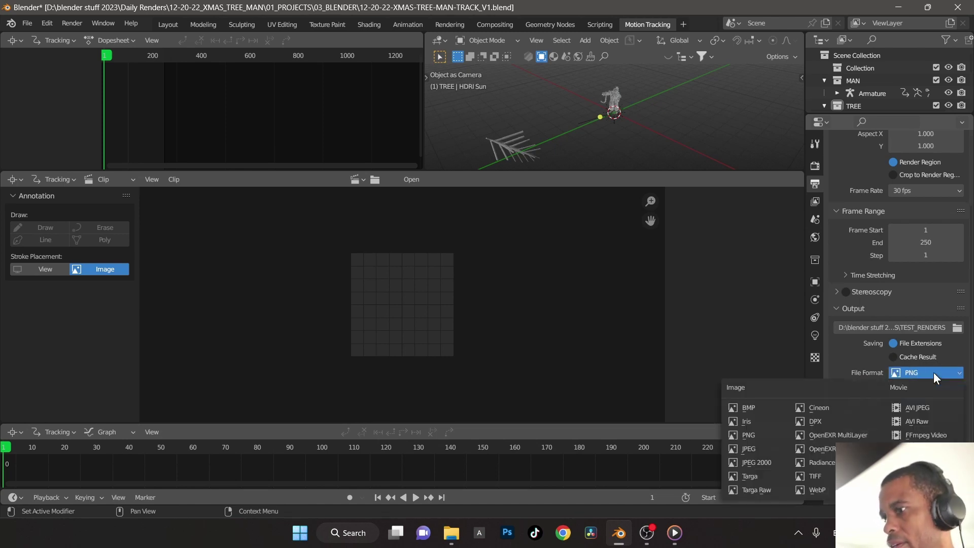
left_click(820, 448)
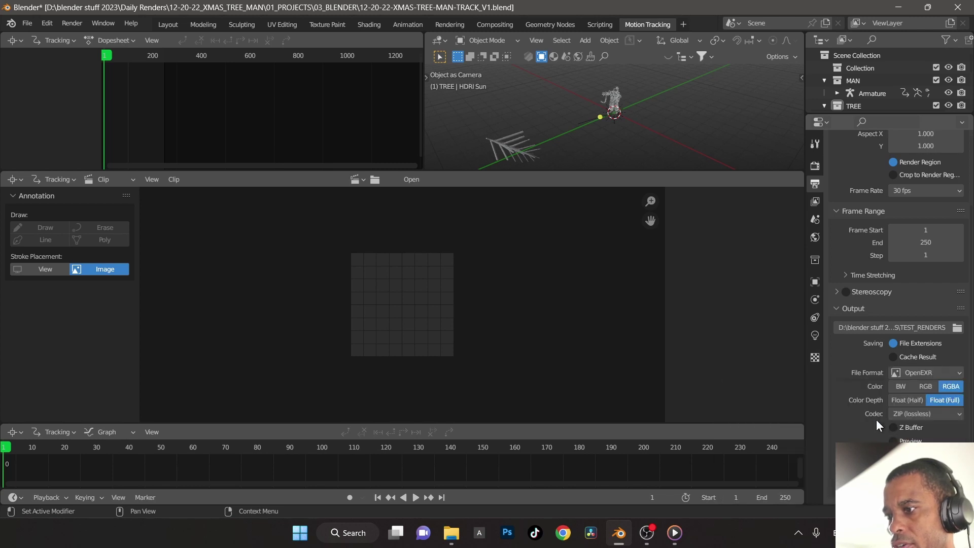
left_click(924, 414)
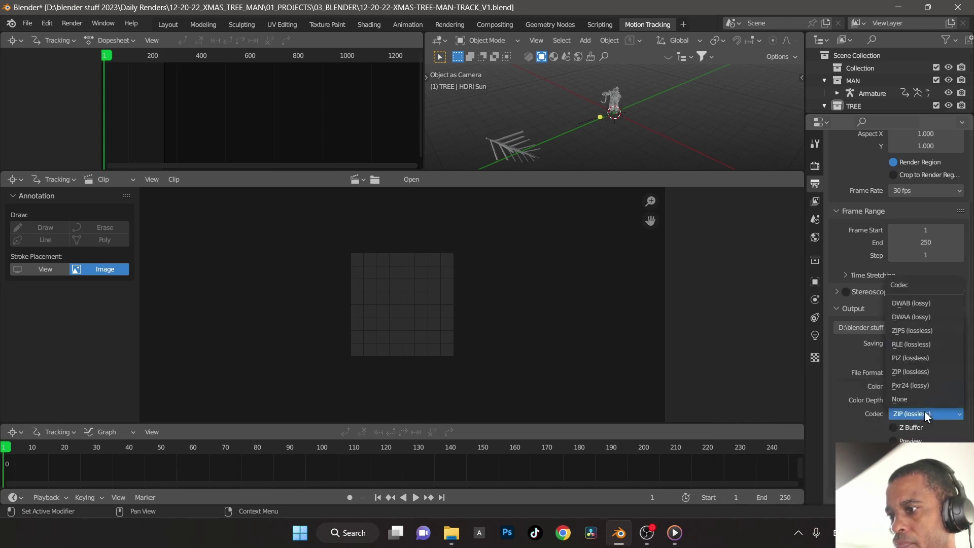
left_click(927, 316)
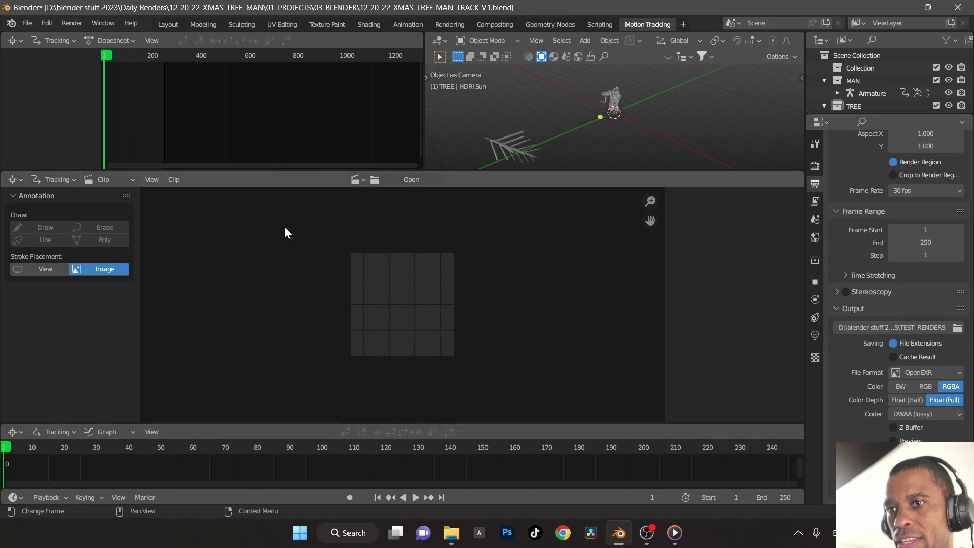
Step: Load the rendered image sequence starting with VIDEO001.exr into the movie clip editor
left_click(431, 178)
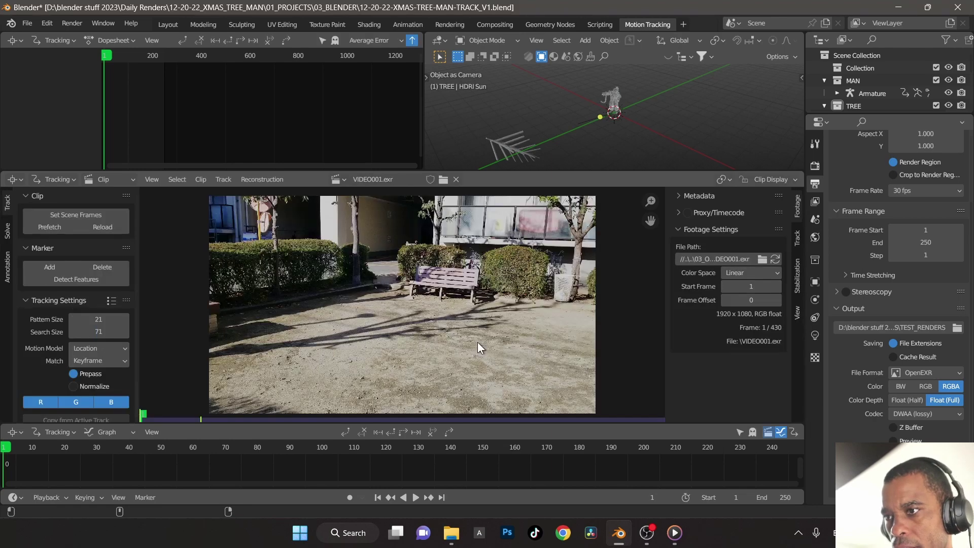
Step: Enable the clip's proxy and build a 50% proxy from the original footage
left_click(688, 212)
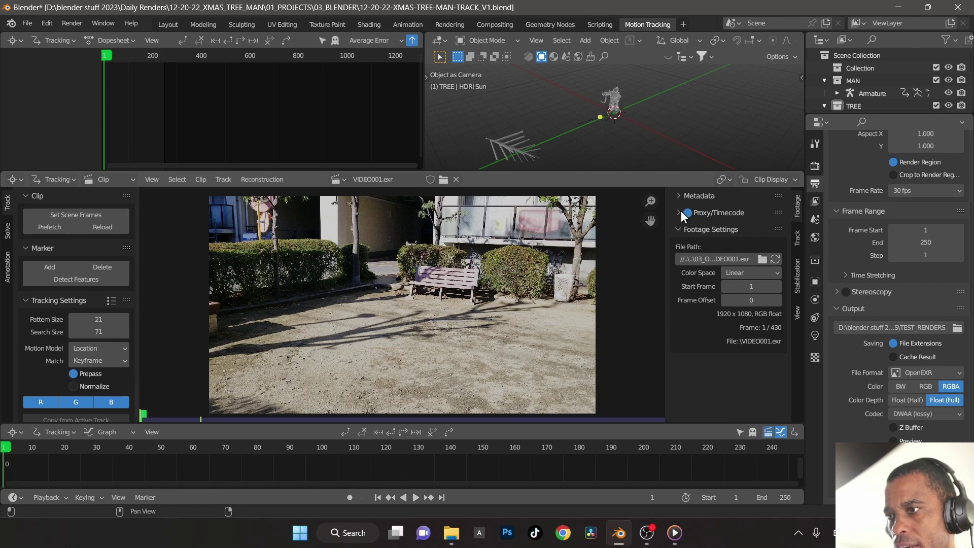
left_click(678, 212)
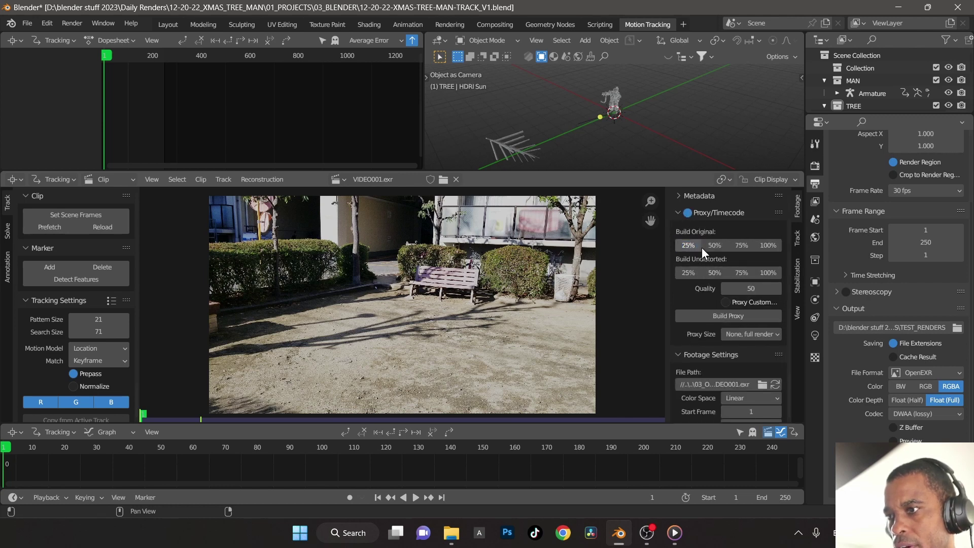
left_click(715, 315)
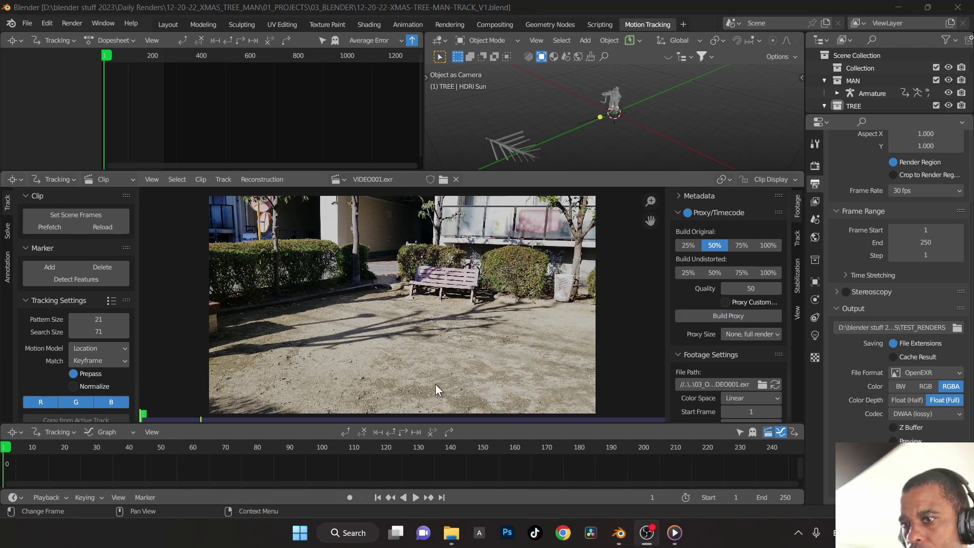
left_click(678, 212)
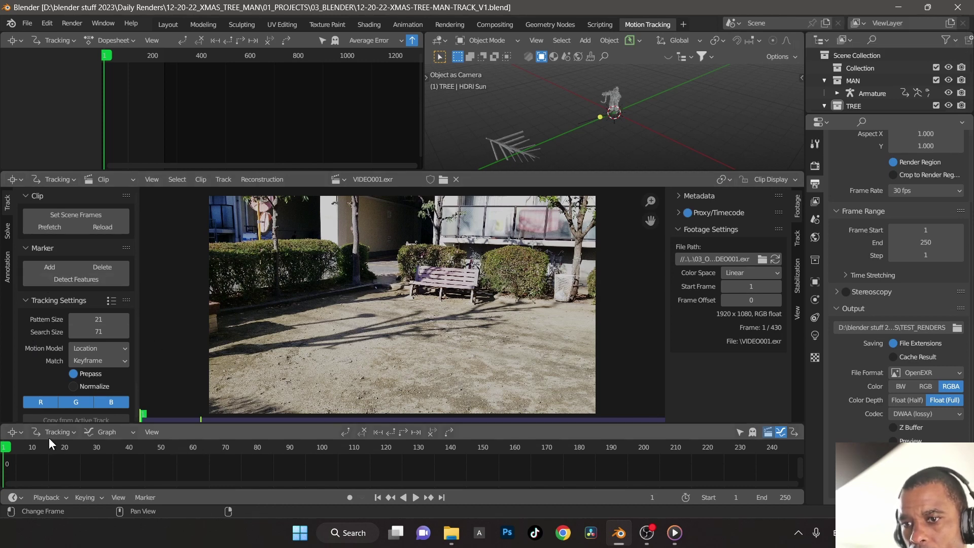
Step: Scrub through the footage to review the camera movement, stopping at frame 37
left_click_drag(27, 447, 668, 434)
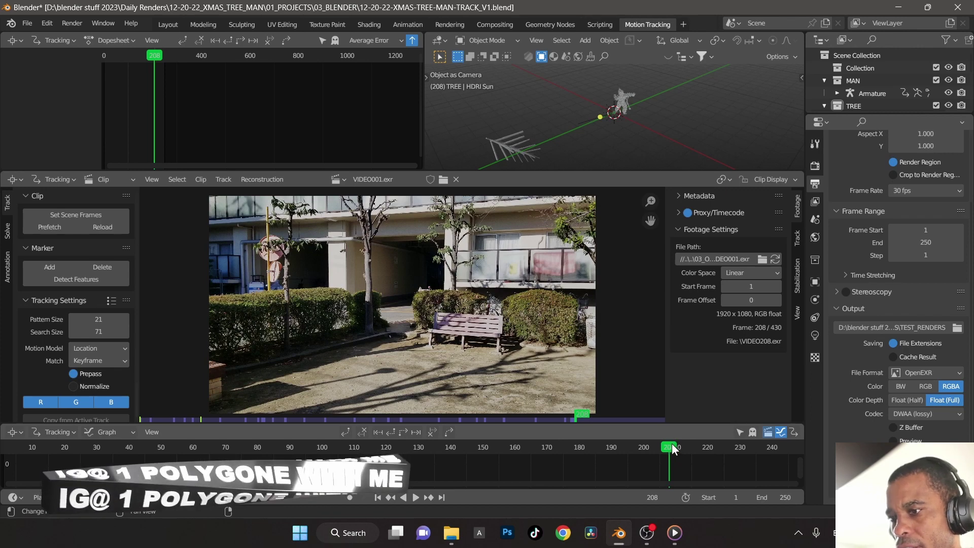
key("space")
key("Left")
key("Left")
key("Left")
key("Left")
key("Left")
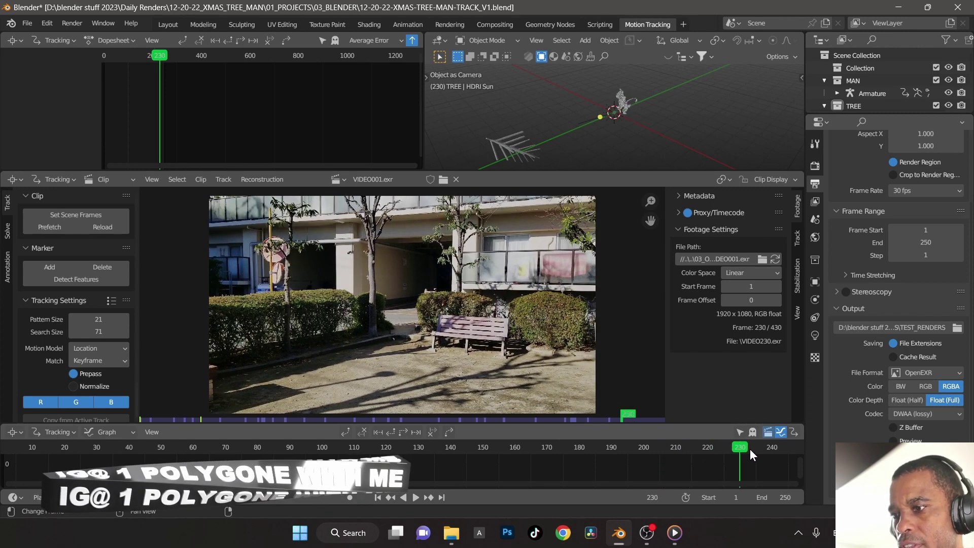
left_click_drag(567, 440, 118, 443)
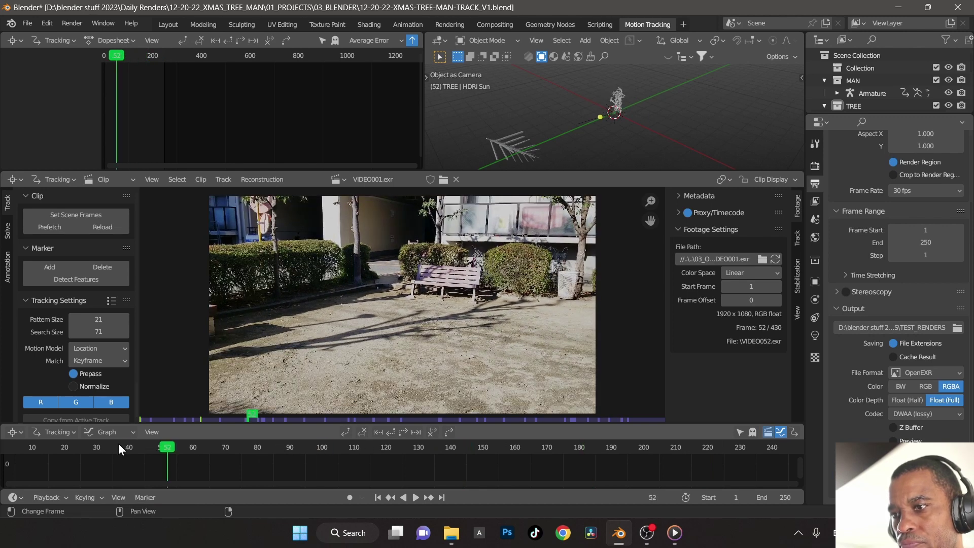
Step: Match the scene frame range to the clip and prefetch its frames
left_click(92, 216)
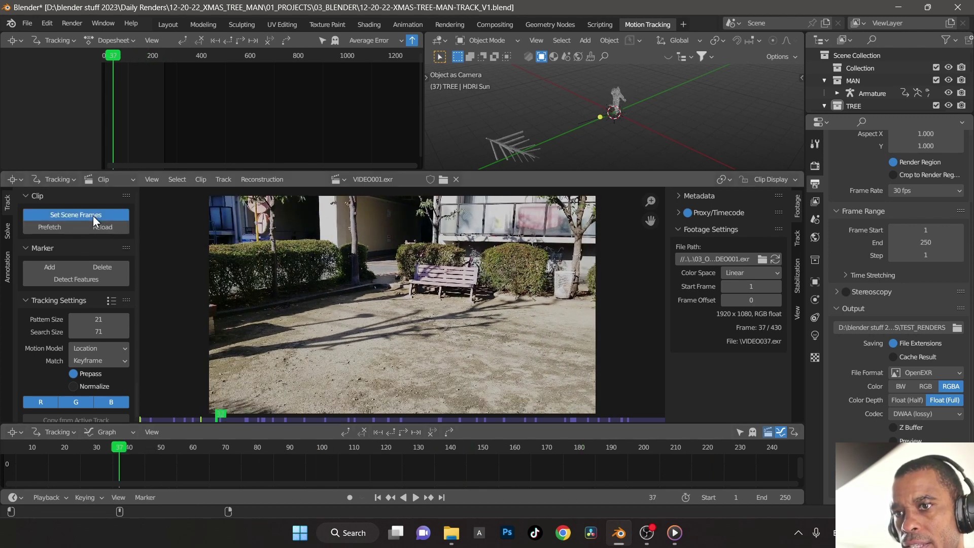
left_click(63, 227)
Step: Apply the Blurry Footage tracking preset, set the motion model to Perspective and enable Normalize
scroll(38, 303, "down", 1)
left_click(110, 279)
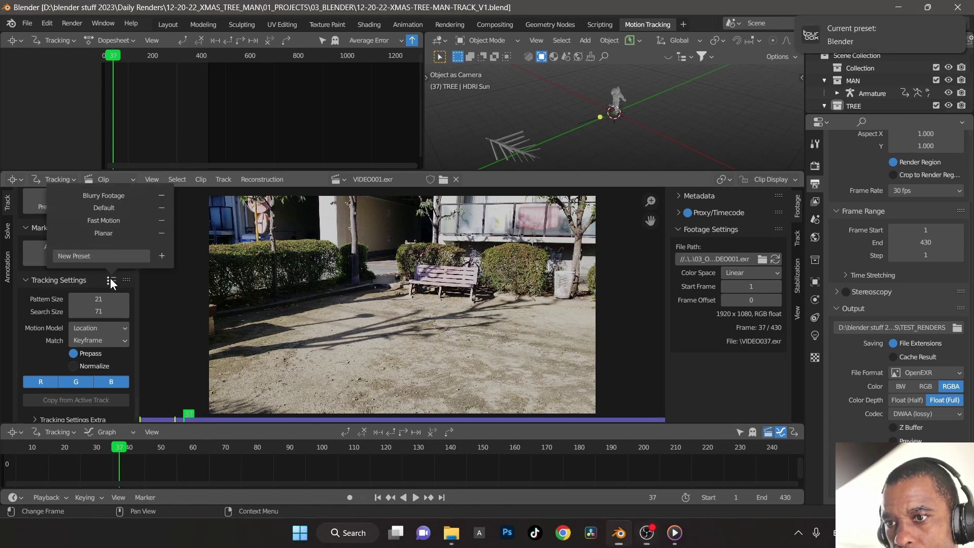
left_click(121, 194)
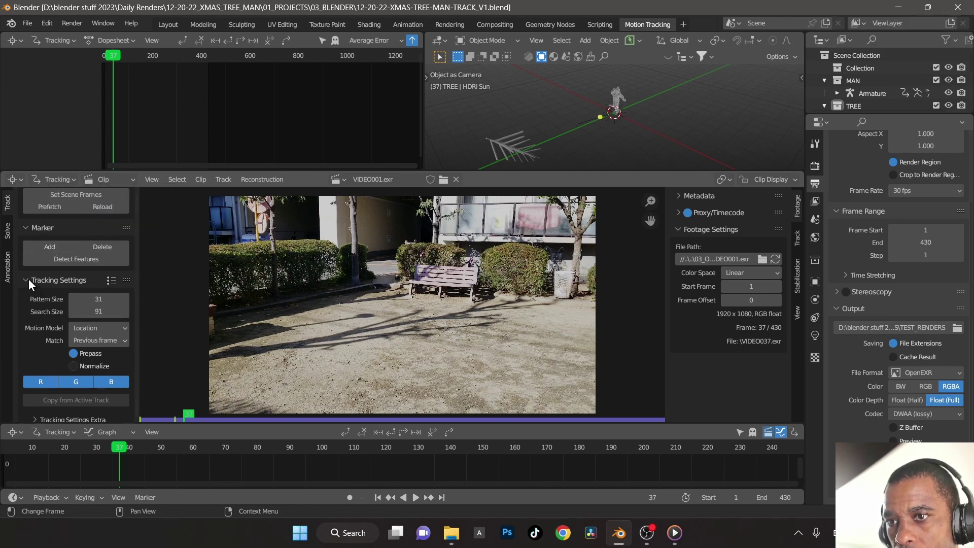
left_click(78, 327)
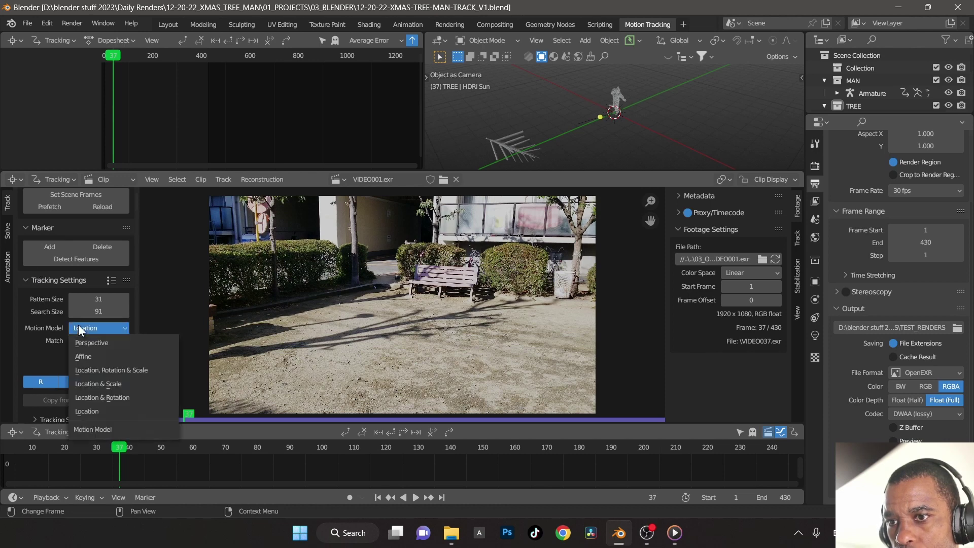
left_click(87, 342)
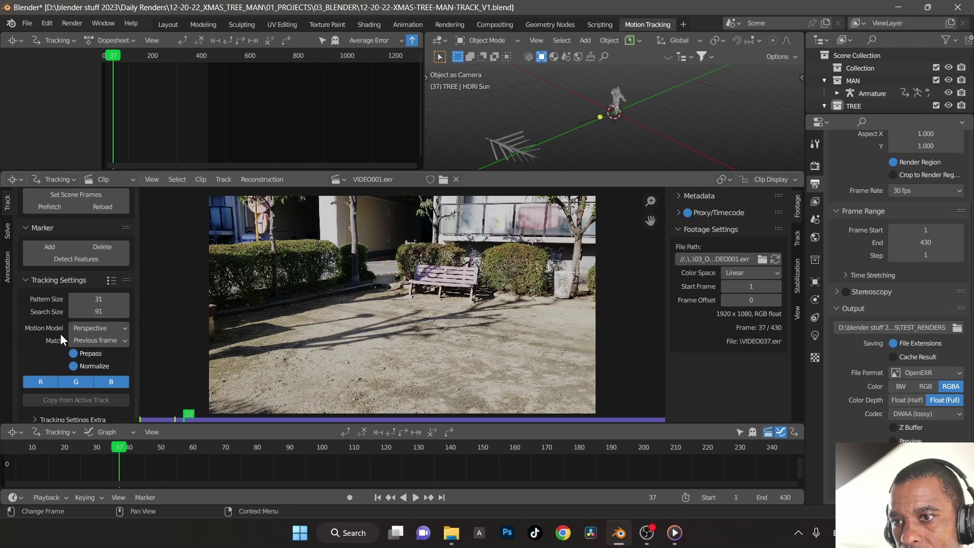
scroll(45, 312, "up", 1)
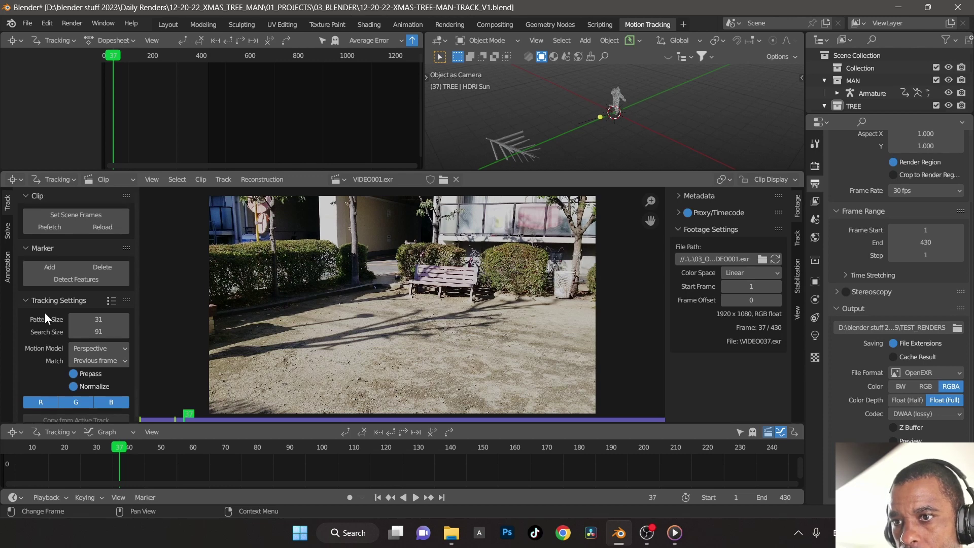
Step: Set the correlation in the extra tracking settings to 0.9
scroll(47, 329, "down", 2)
left_click(33, 397)
scroll(39, 393, "down", 3)
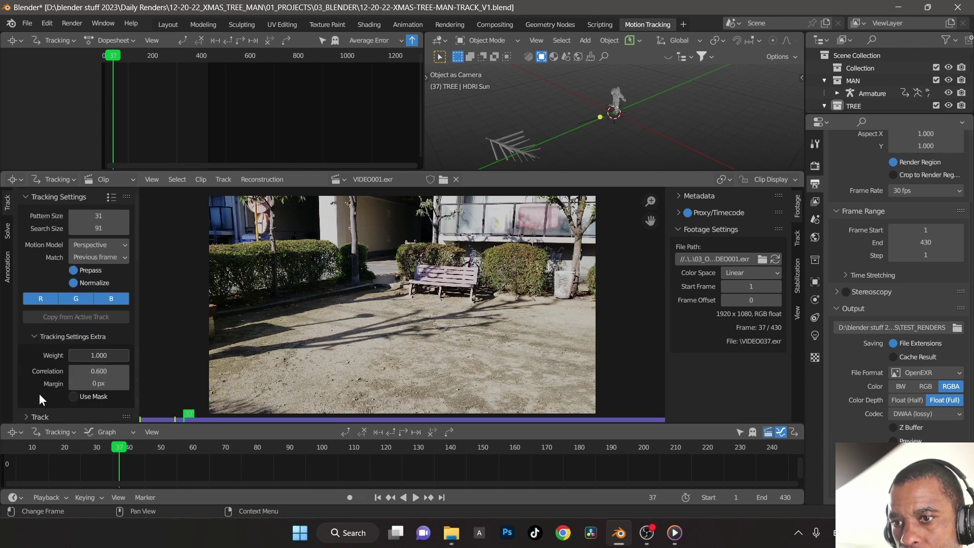
left_click(108, 368)
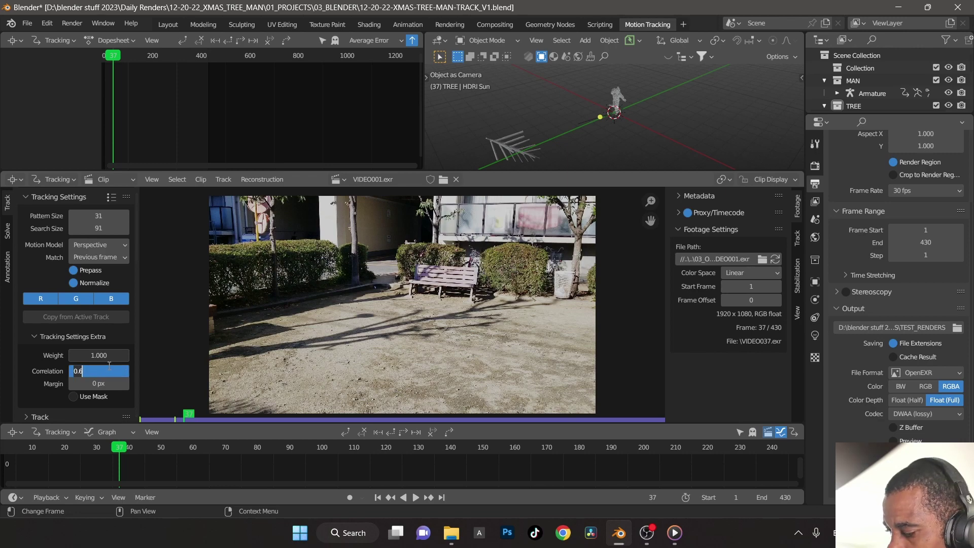
type("0.9")
key("Return")
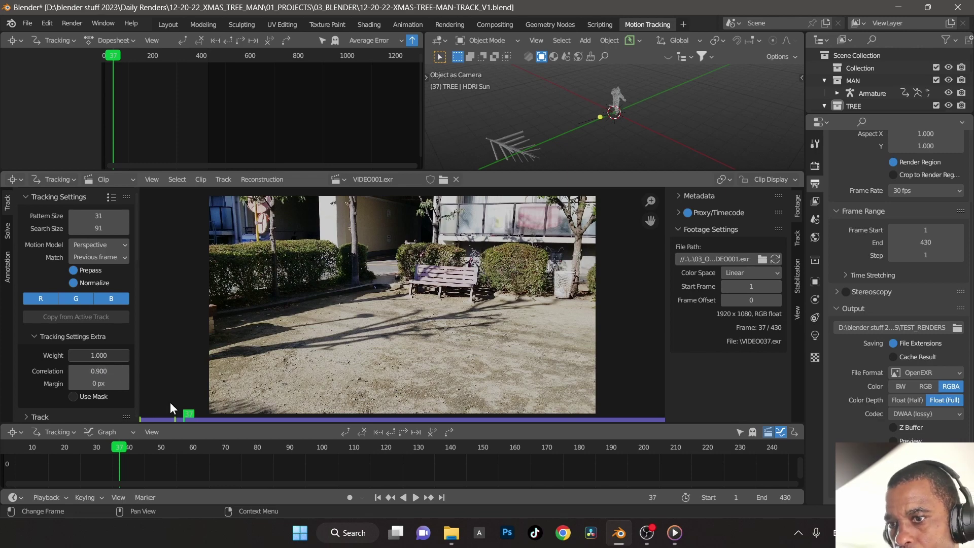
Step: Draw a closed freehand annotation around the open dirt ground in front of the bench
scroll(227, 364, "down", 1)
scroll(235, 366, "up", 5)
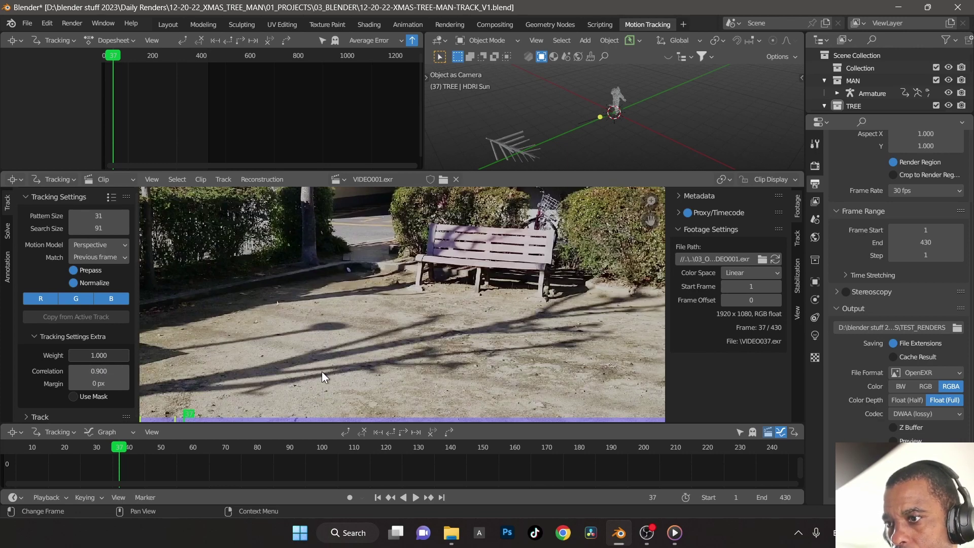
scroll(322, 376, "down", 2)
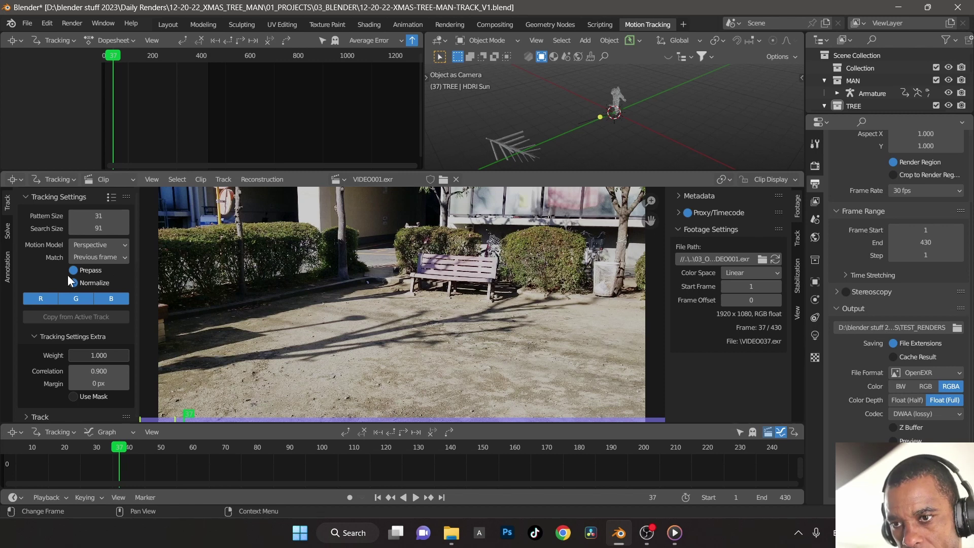
left_click(9, 274)
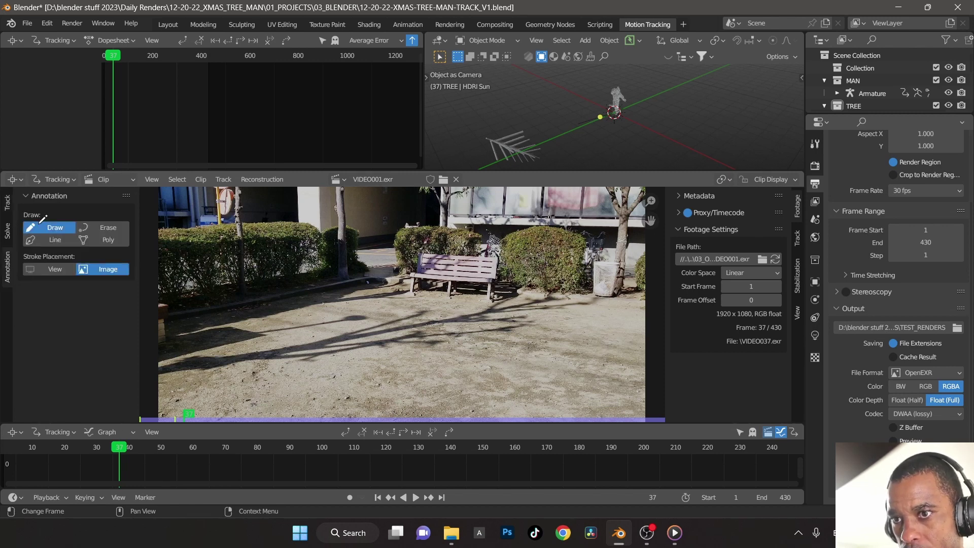
left_click(71, 227)
mouse_move(206, 317)
left_mouse_down()
mouse_move(310, 297)
mouse_move(567, 308)
mouse_move(620, 326)
mouse_move(650, 390)
mouse_move(632, 427)
mouse_move(562, 433)
mouse_move(442, 434)
mouse_move(329, 417)
mouse_move(210, 381)
mouse_move(175, 324)
mouse_move(209, 314)
left_mouse_up()
key("Escape")
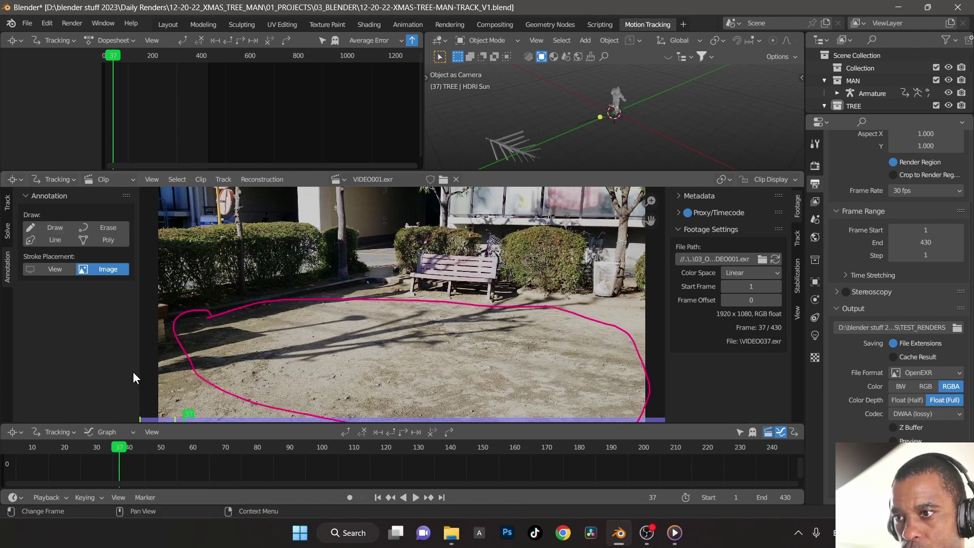
Step: Detect trackable features in the clip, with placement limited to inside the annotated area
left_click(8, 208)
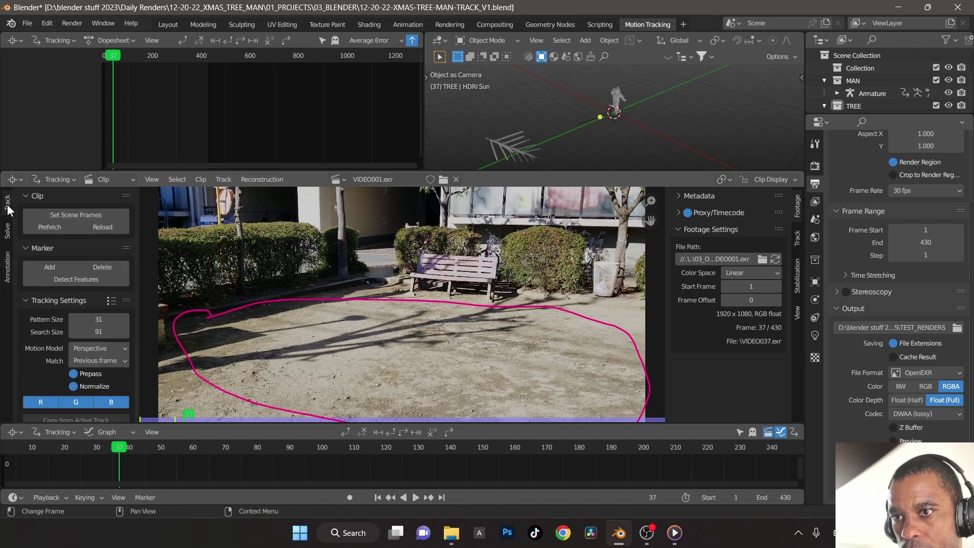
left_click(93, 280)
left_click(169, 416)
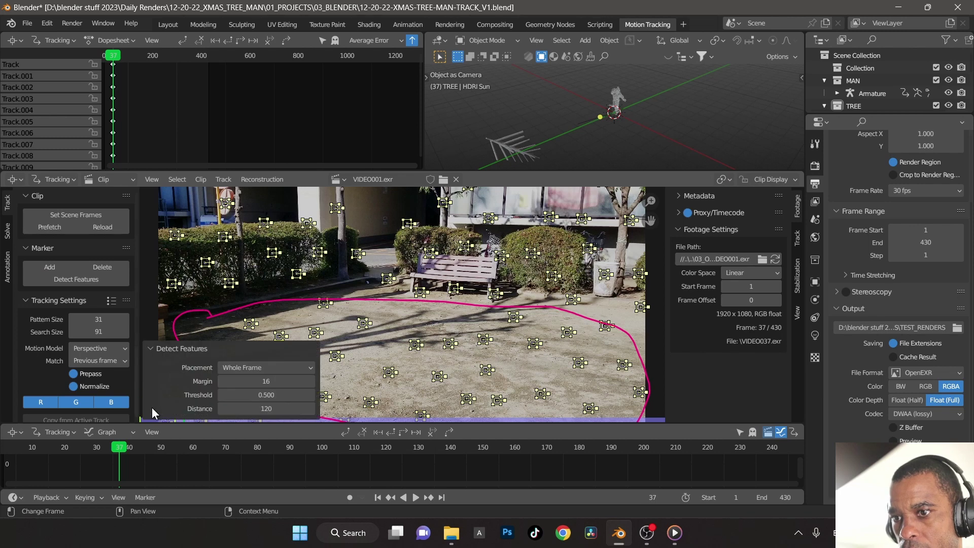
left_click(266, 367)
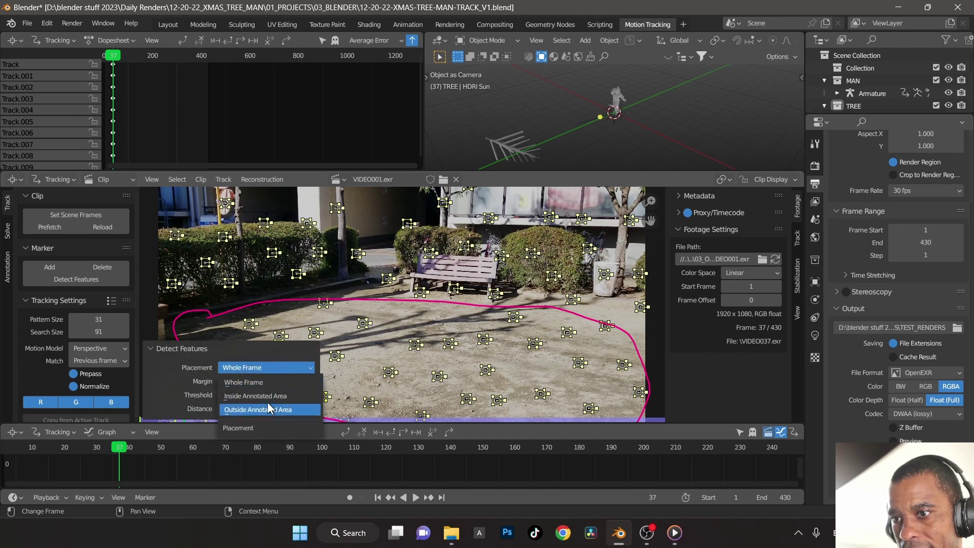
left_click(223, 396)
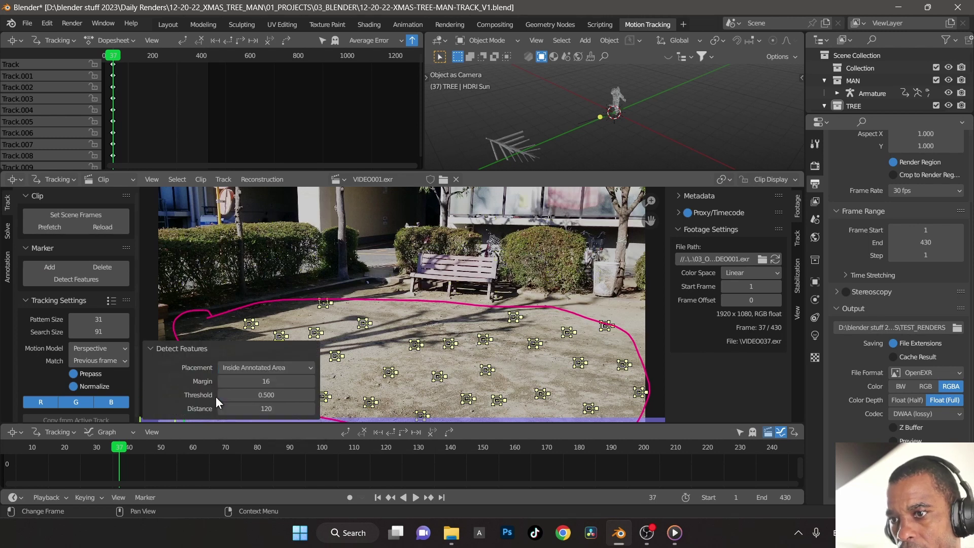
Step: Set the feature detection threshold to 0.1 and the distance to 50
left_click(273, 396)
type("0.1")
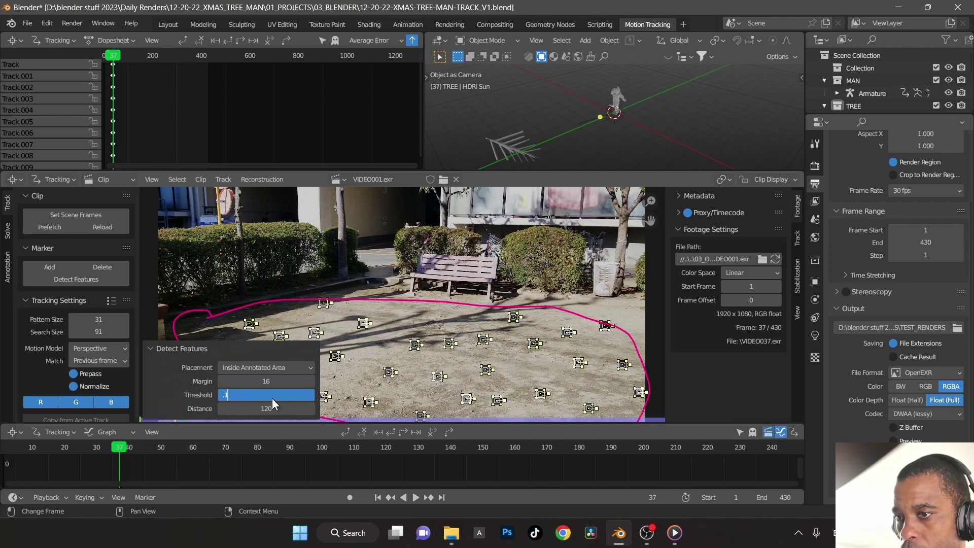
key("Return")
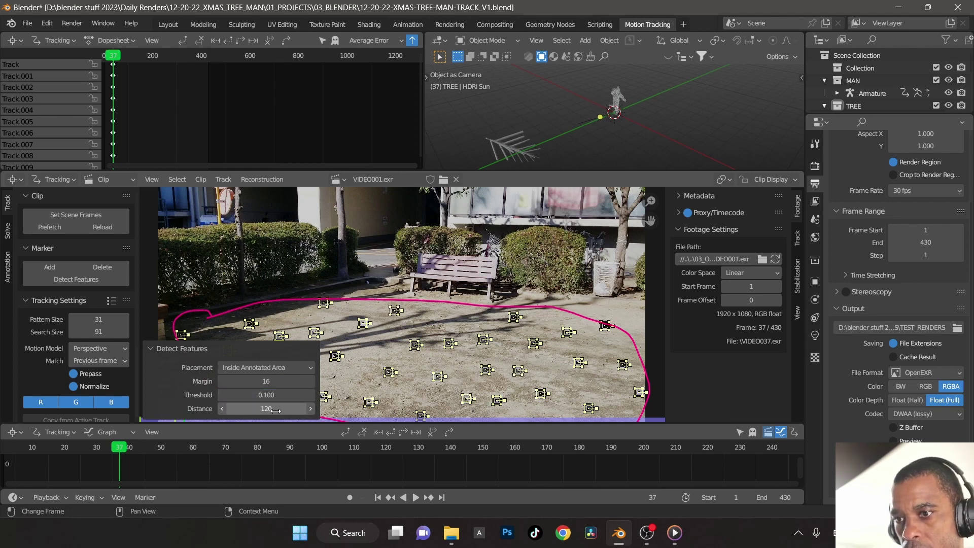
left_click(277, 409)
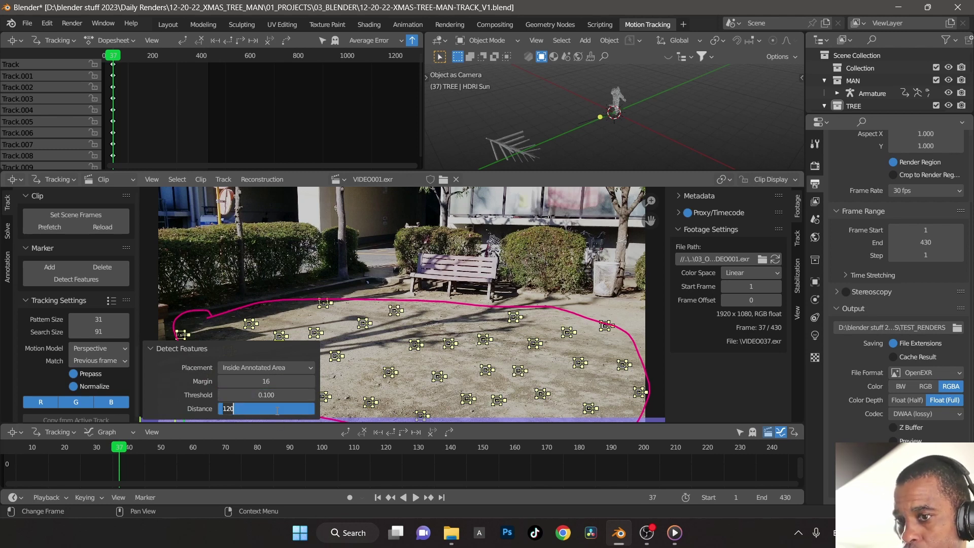
type("50")
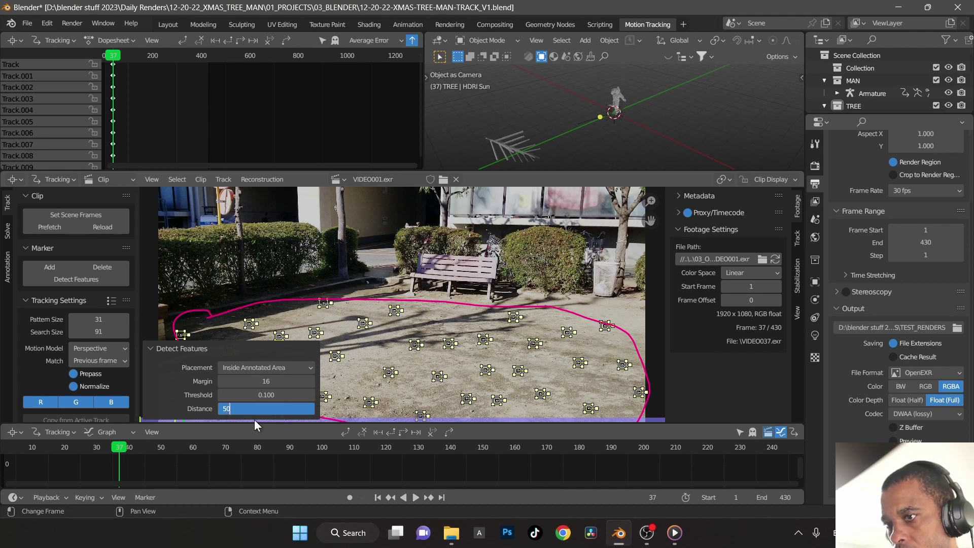
key("Return")
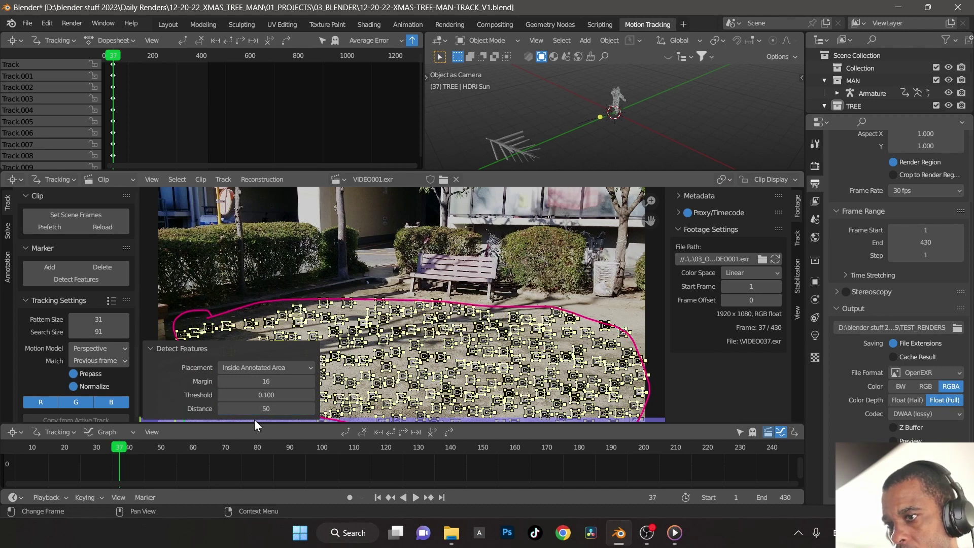
left_click(151, 347)
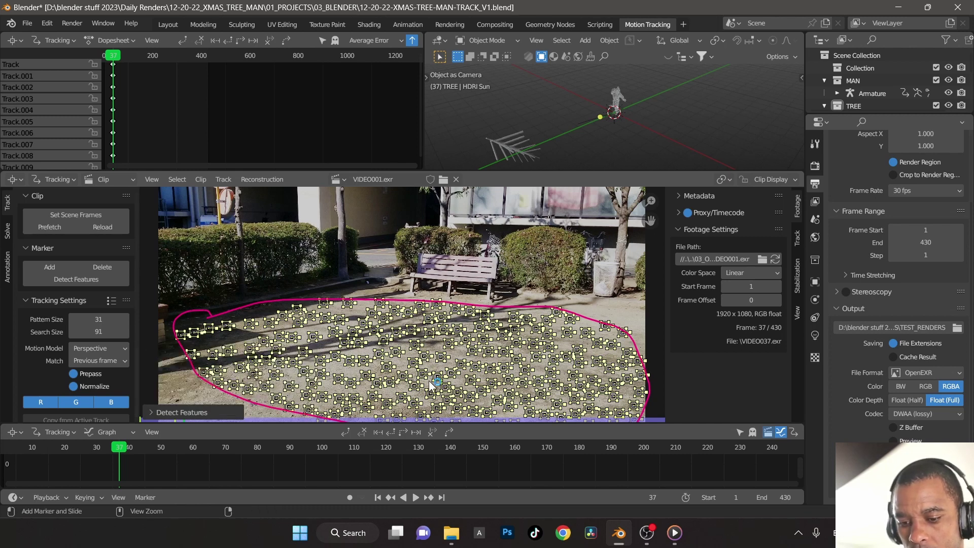
Step: Track the detected ground markers forward to the end of the clip at frame 430 and save the project
key("shift+s")
key("ctrl+s")
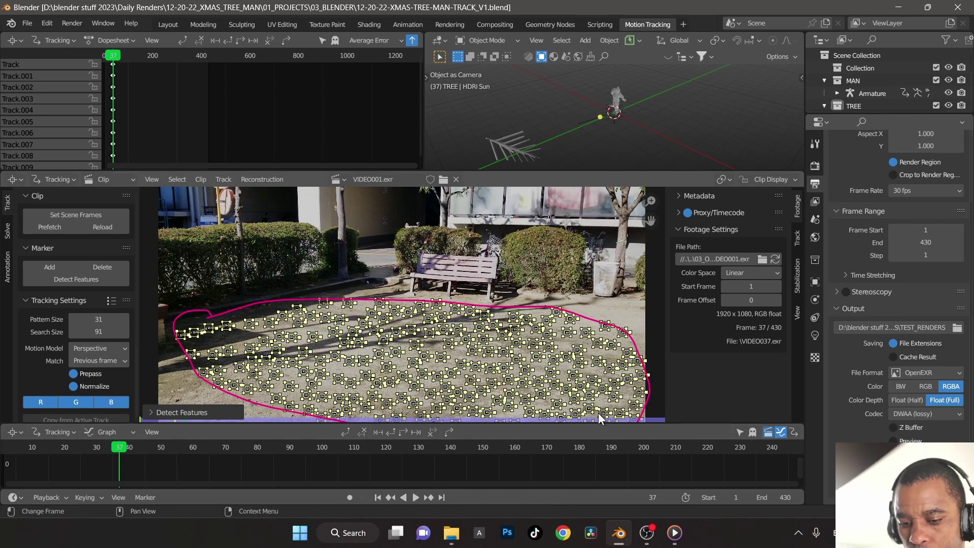
key("ctrl+t")
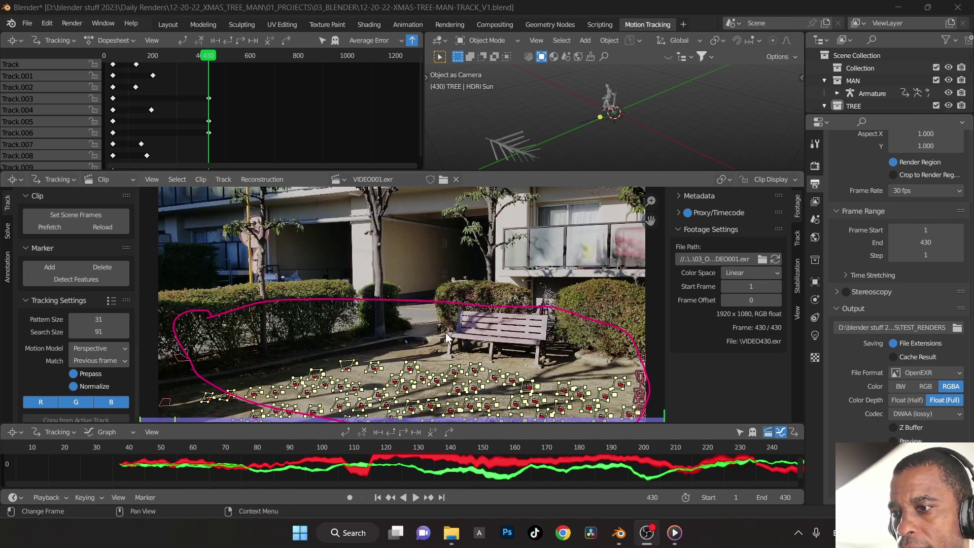
scroll(446, 333, "down", 2)
scroll(444, 342, "up", 1)
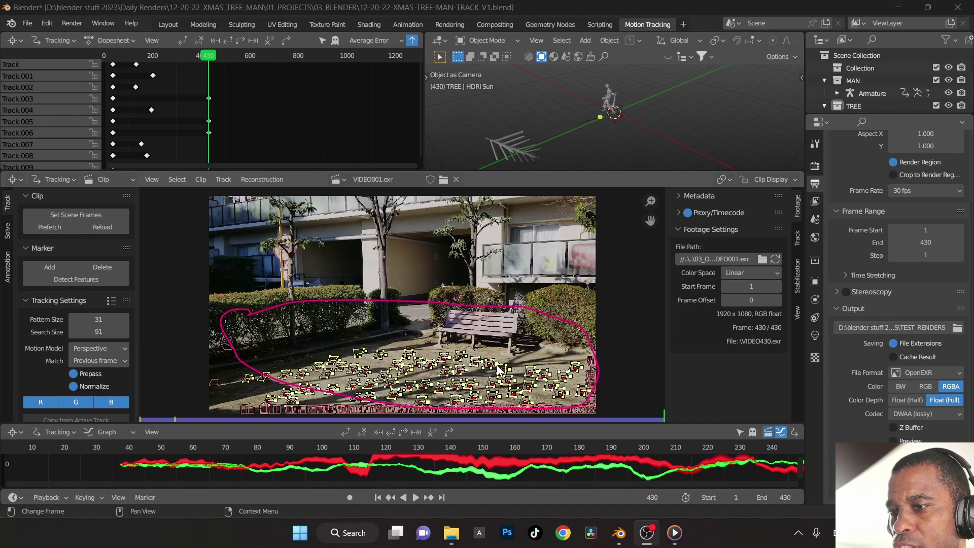
key("ctrl+s")
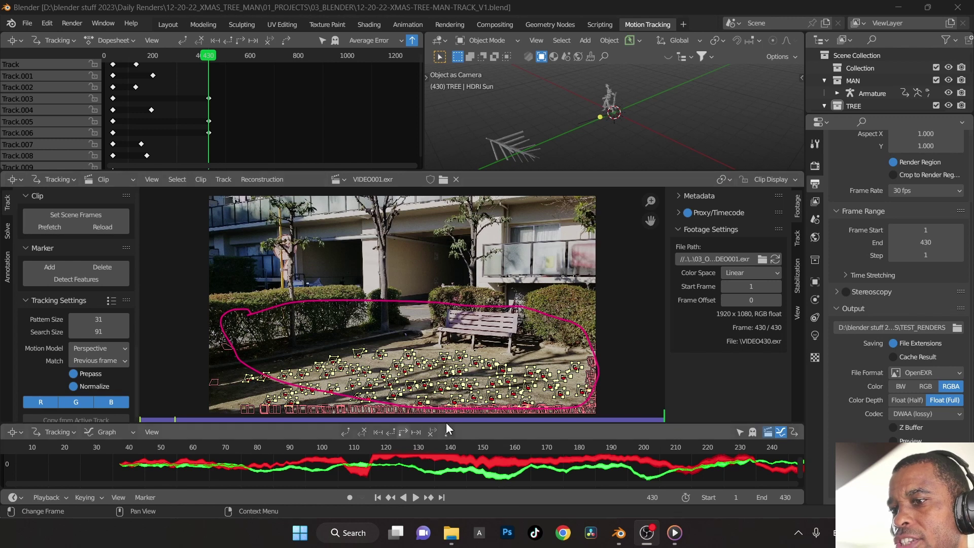
Step: Erase the freehand annotation drawn around the dirt ground in the clip
left_click(8, 265)
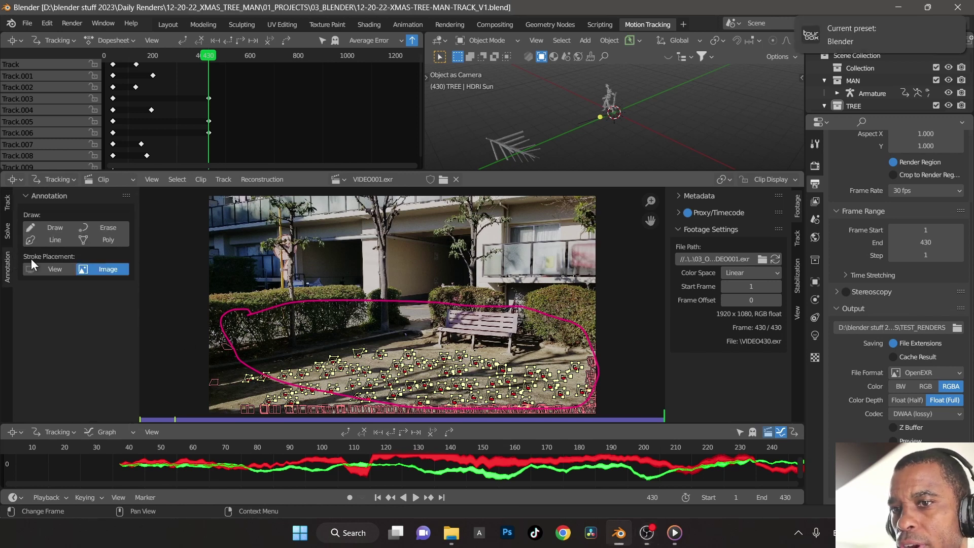
left_click(104, 227)
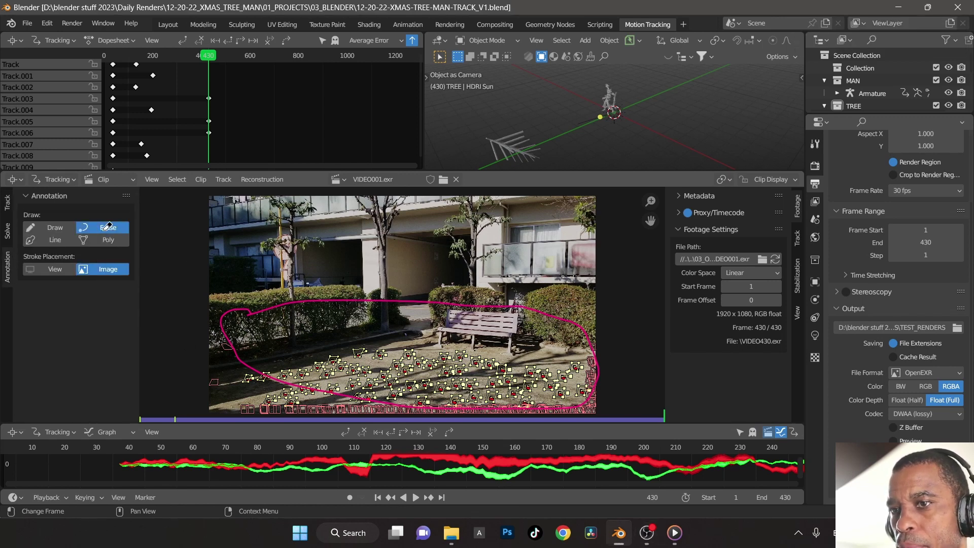
mouse_move(315, 300)
left_mouse_down()
mouse_move(241, 309)
mouse_move(226, 339)
mouse_move(286, 381)
mouse_move(329, 394)
mouse_move(467, 408)
mouse_move(565, 397)
mouse_move(601, 365)
mouse_move(577, 317)
mouse_move(530, 301)
mouse_move(299, 302)
left_mouse_up()
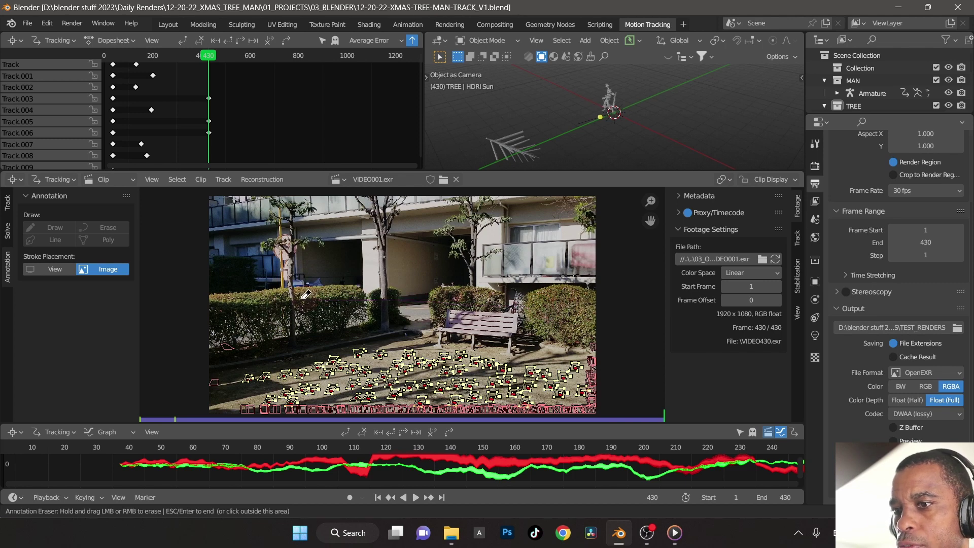
key("Escape")
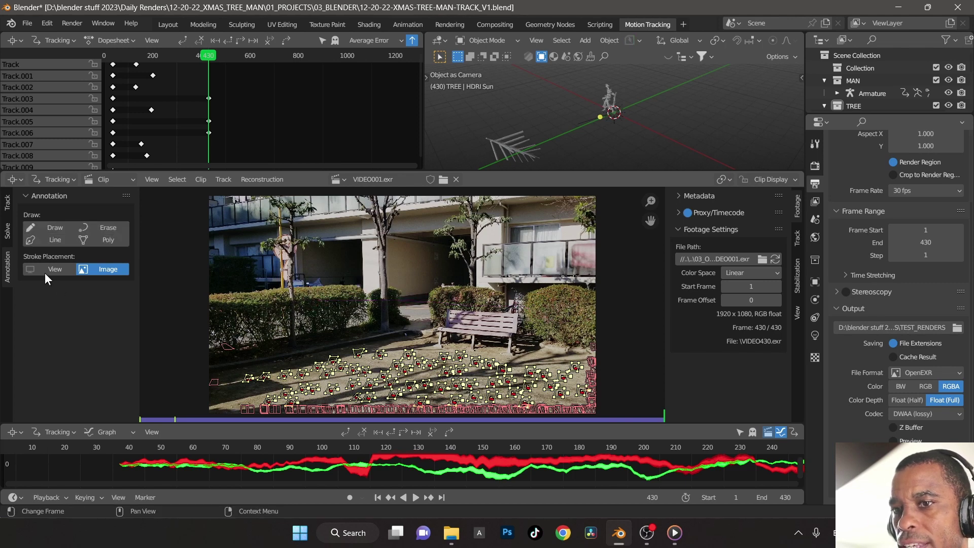
left_click(8, 207)
Step: Place a marker on the middle tree's trunk at frame 430 and track it backward to frame 1
scroll(445, 284, "up", 5)
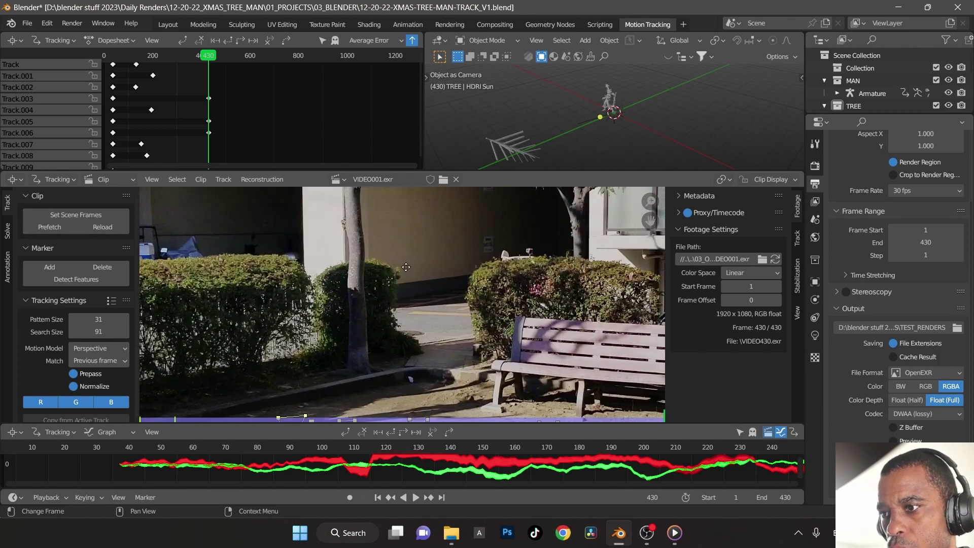
middle_click_drag(406, 267, 378, 301)
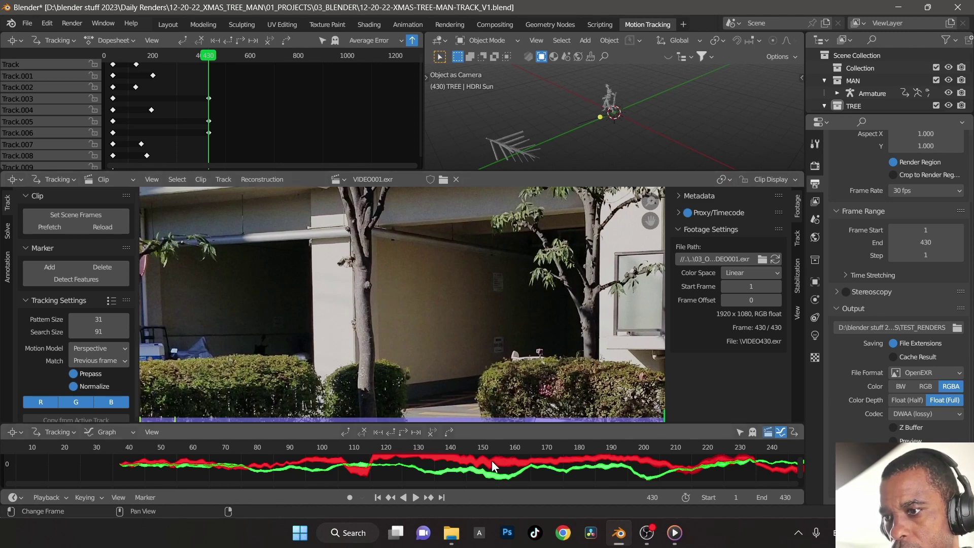
scroll(491, 464, "down", 4)
scroll(491, 468, "down", 2)
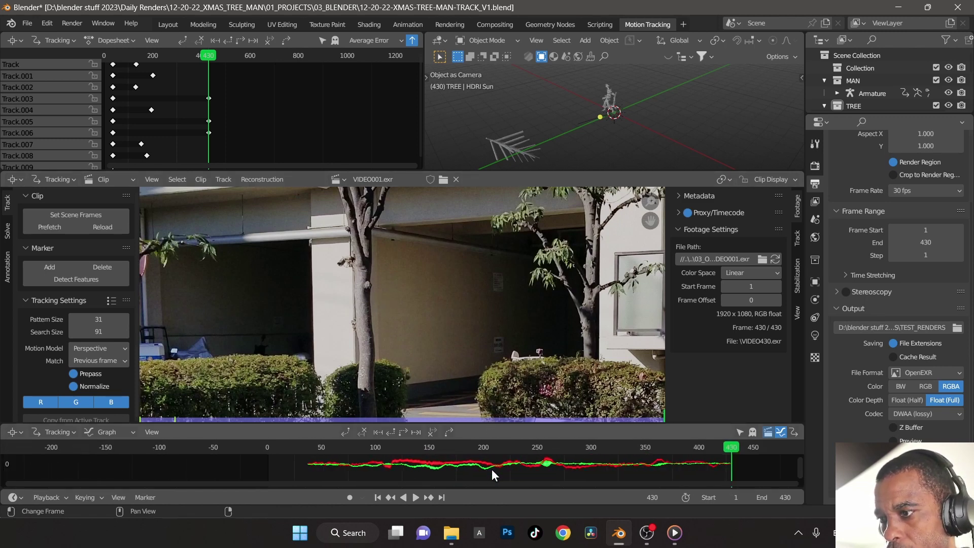
middle_click_drag(505, 466, 376, 464)
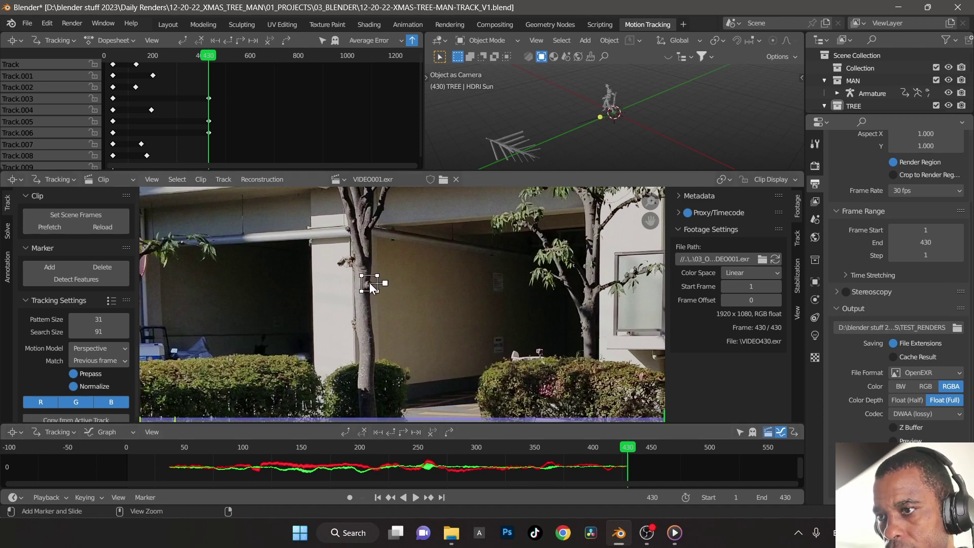
left_click(369, 282, "ctrl")
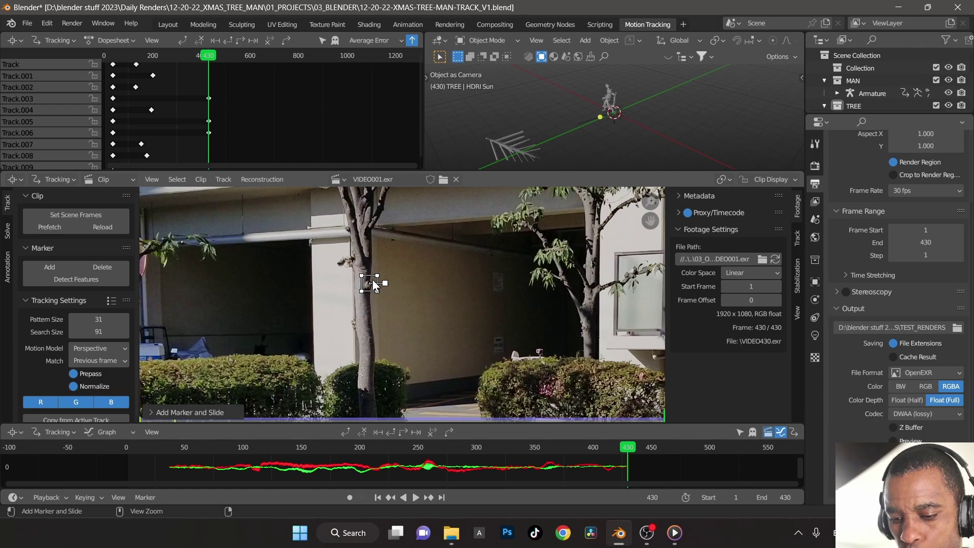
key("ctrl+shift+t")
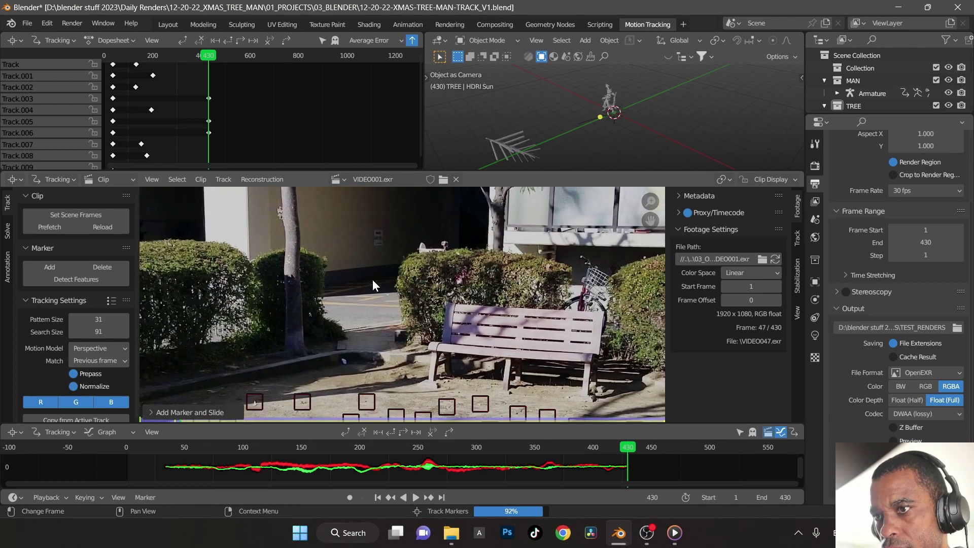
Step: Place a marker on the small dark fixture on the pale wall at frame 1 and track it forward
scroll(399, 277, "down", 5)
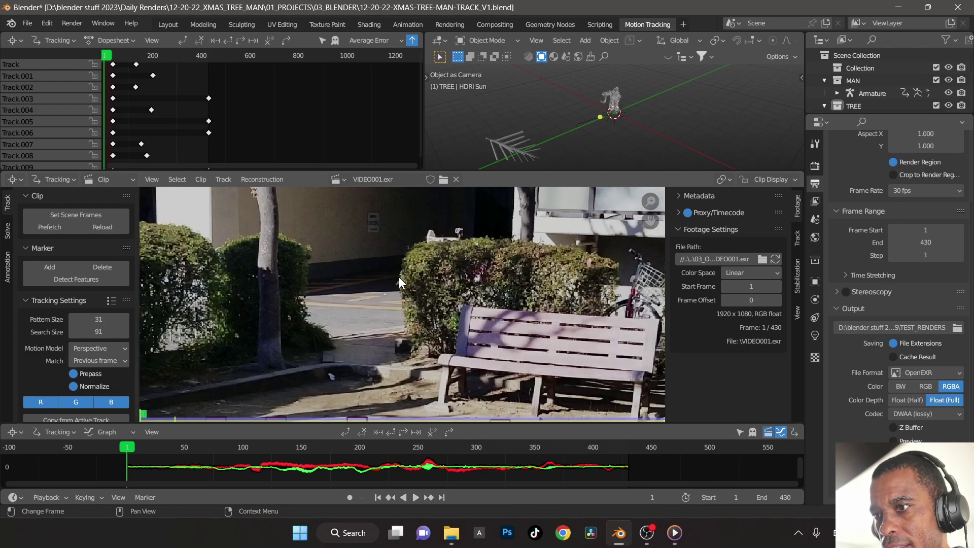
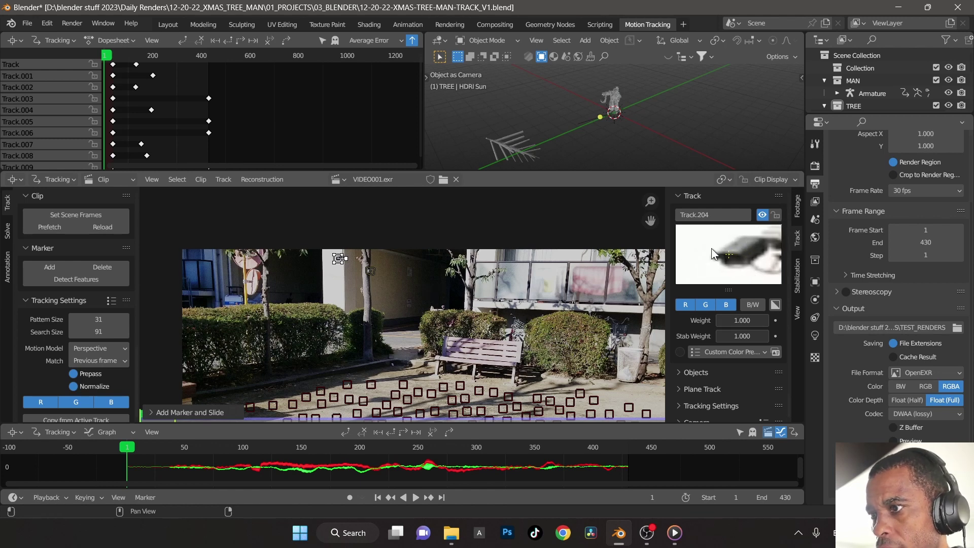
key("ctrl")
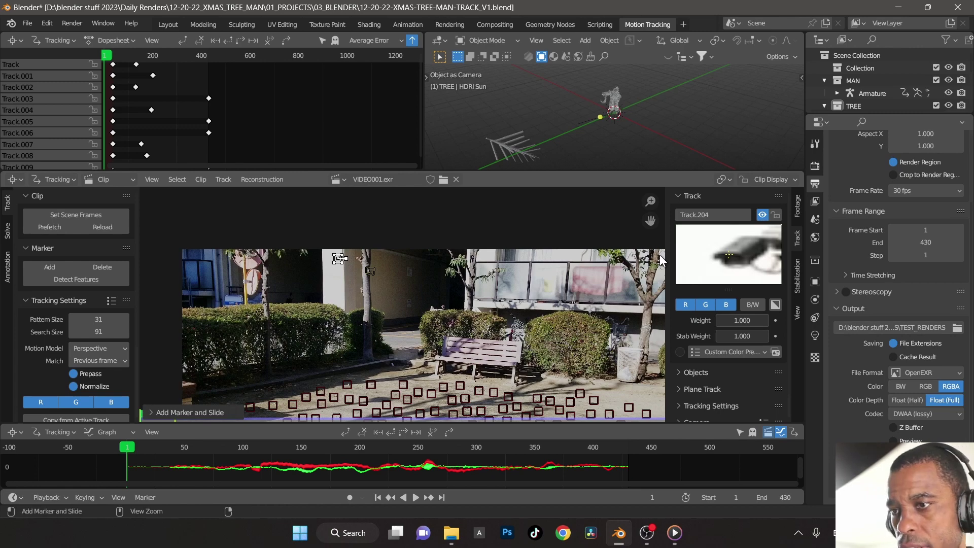
key("ctrl+t")
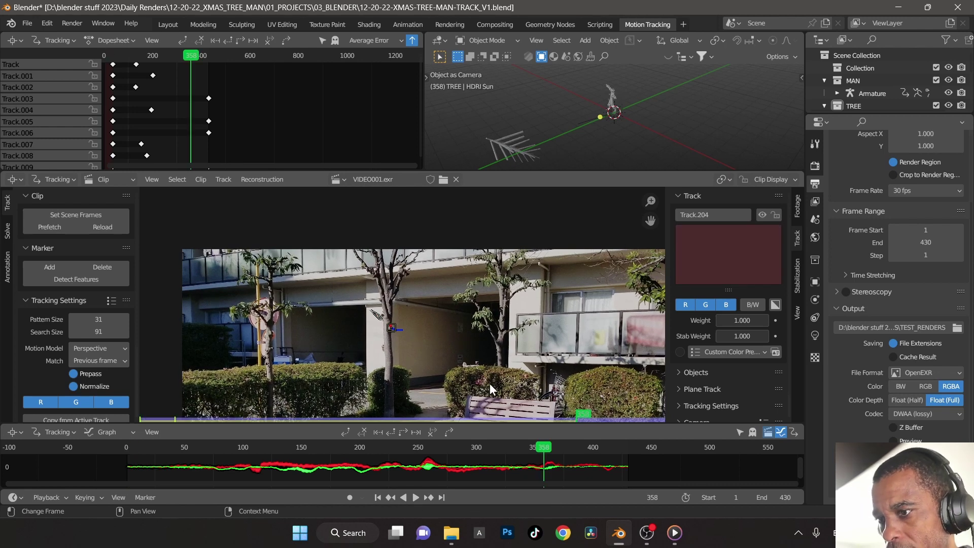
Step: Step back frame by frame from frame 358 to 337 to check how the wall fixture's marker follows its feature
key("Left")
key("Left")
key("Left")
key("Left")
key("Left")
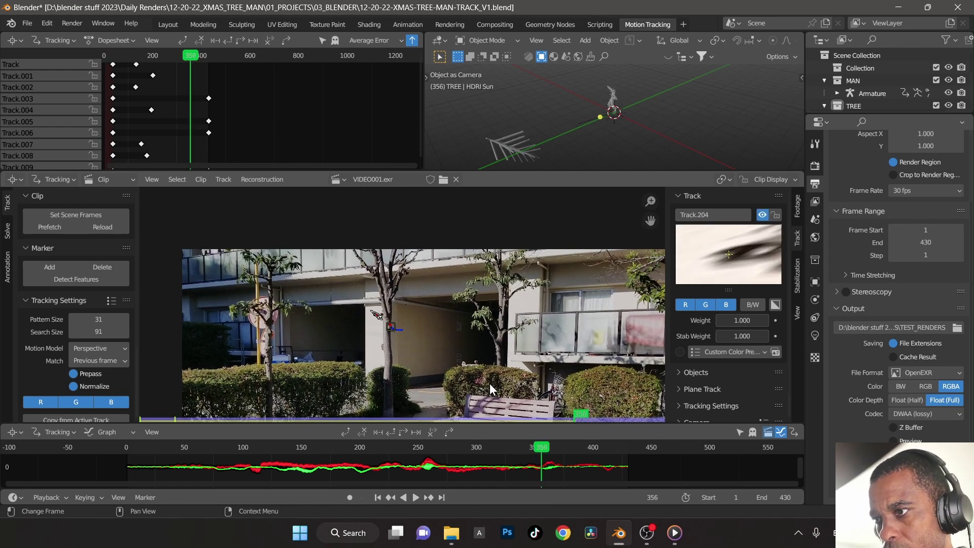
key("Left")
key("Left")
key("Left")
key("Left")
key("Left")
key("Left")
key("Left")
key("Left")
key("Left")
key("Left")
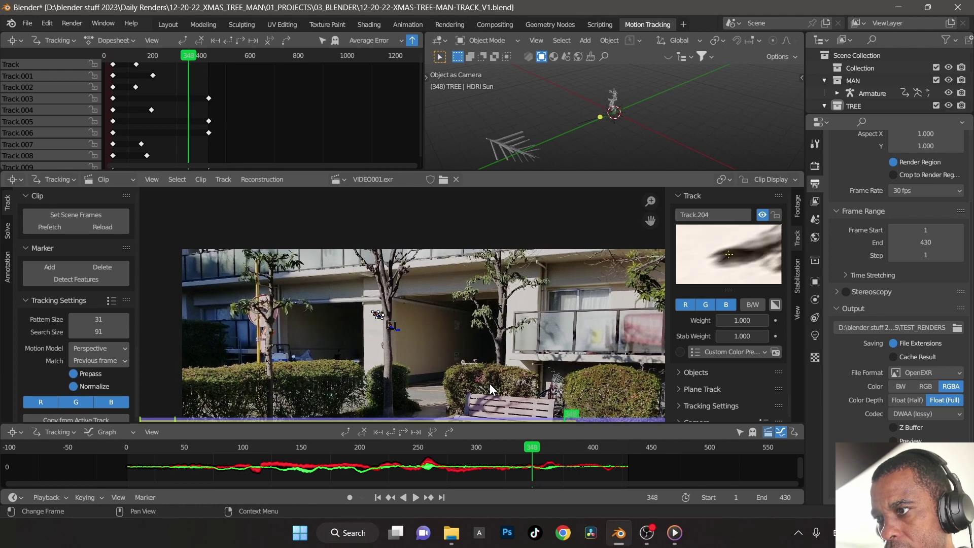
key("Left")
key("Left")
key("Left")
key("Left")
key("Left")
key("Left")
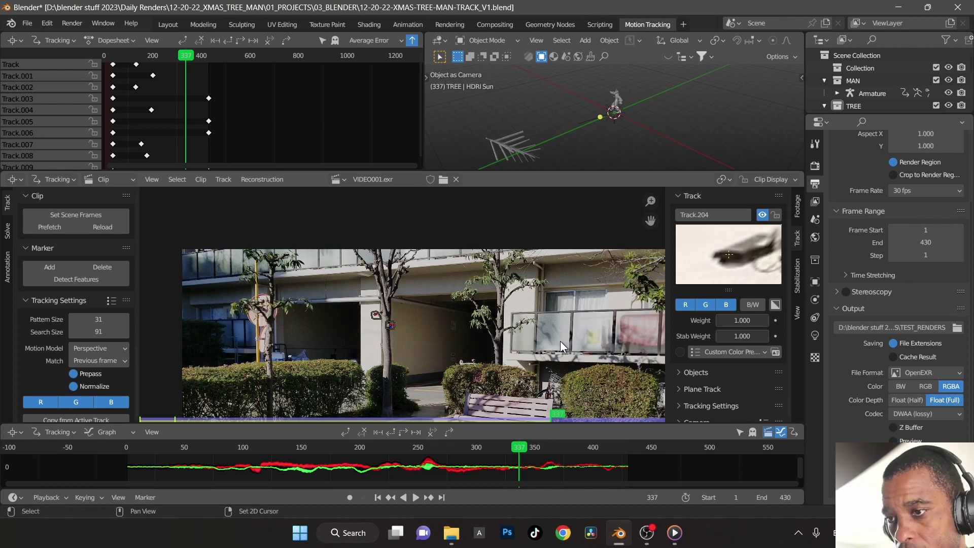
Step: Place and center a marker on the bright detail above the hedge behind the bench at frame 1, and track it forward to frame 430
key("shift+Left")
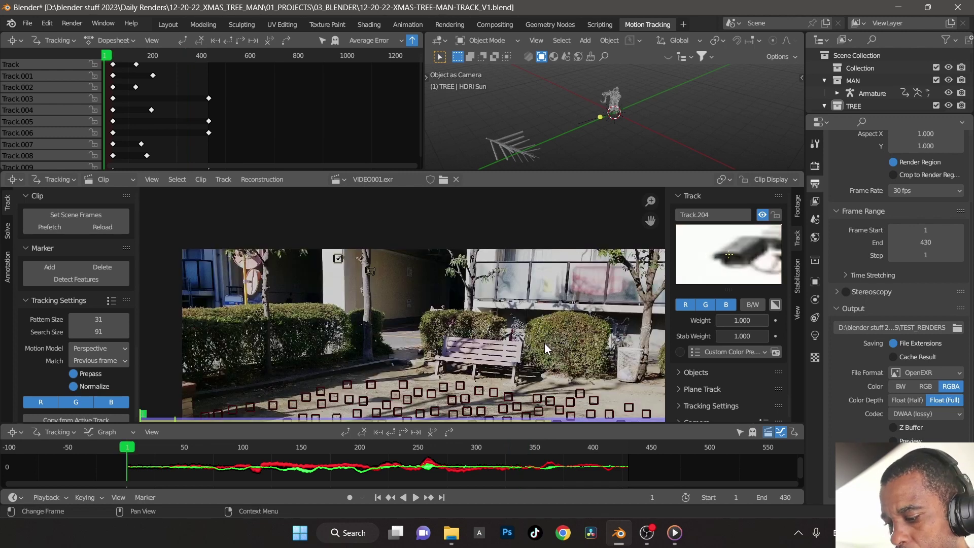
left_click(443, 306, "ctrl")
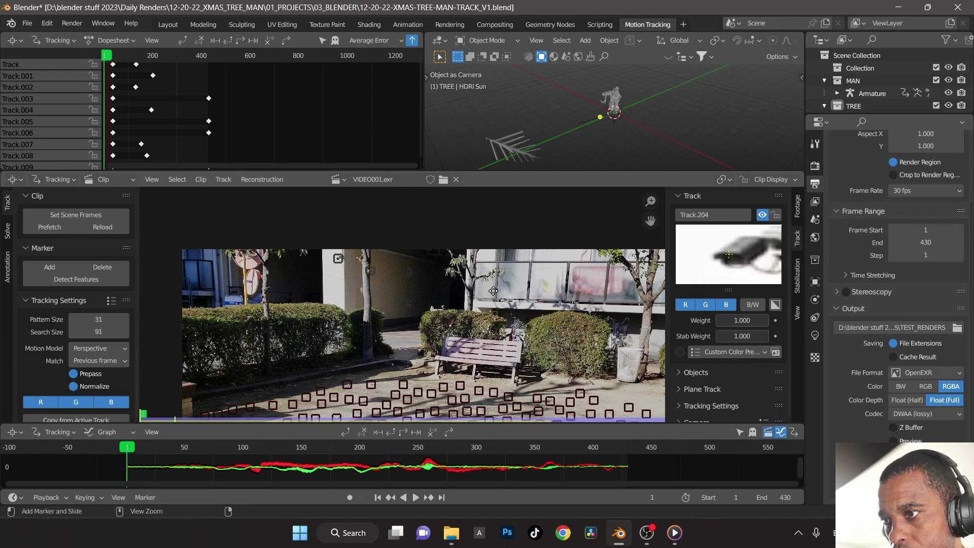
left_click_drag(443, 307, 444, 307)
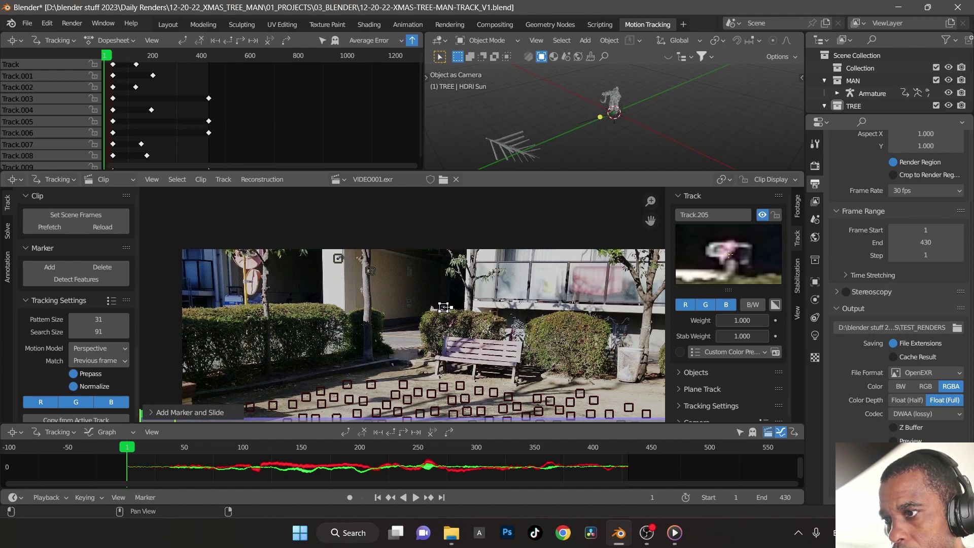
left_click_drag(733, 236, 734, 234)
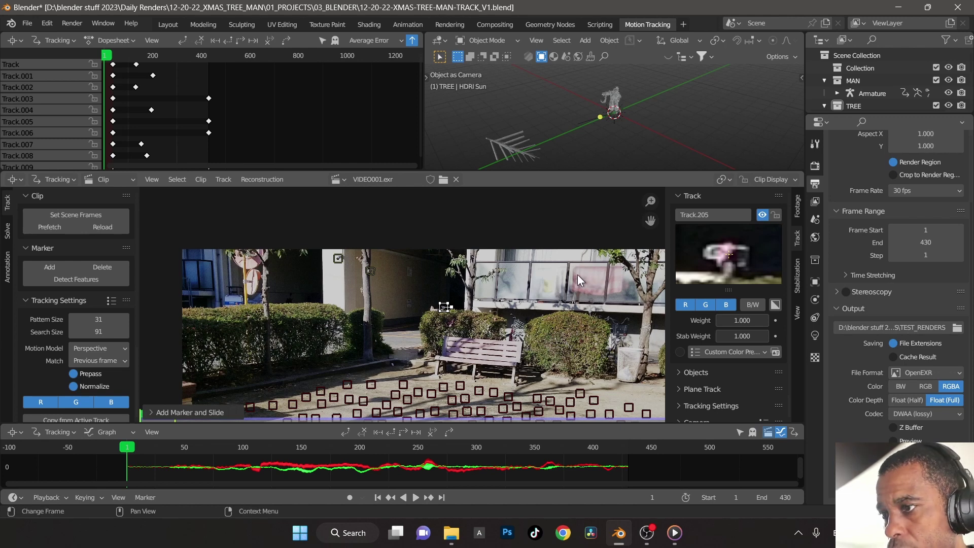
key("ctrl+t")
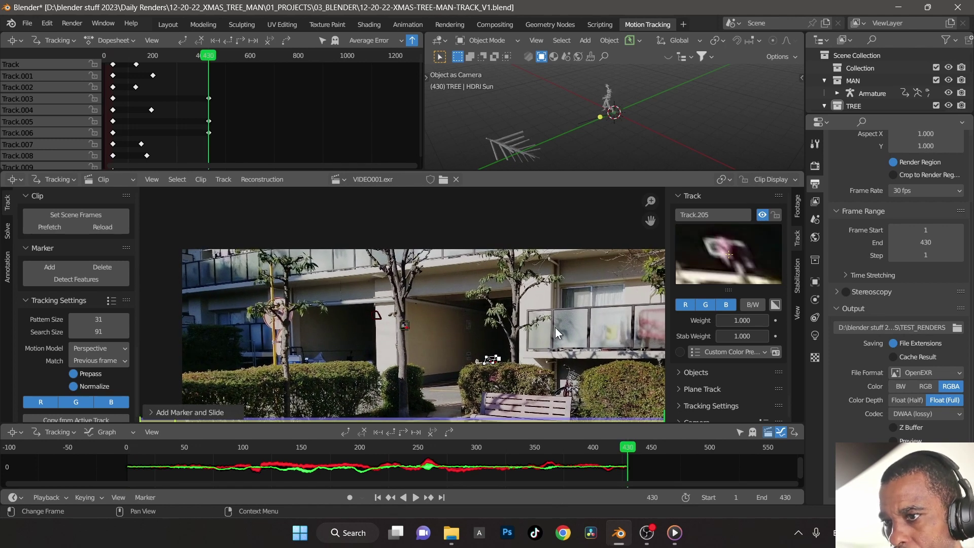
Step: Try to track a new marker beside the lower round sign backward from frame 430, and delete that track
left_click(310, 338)
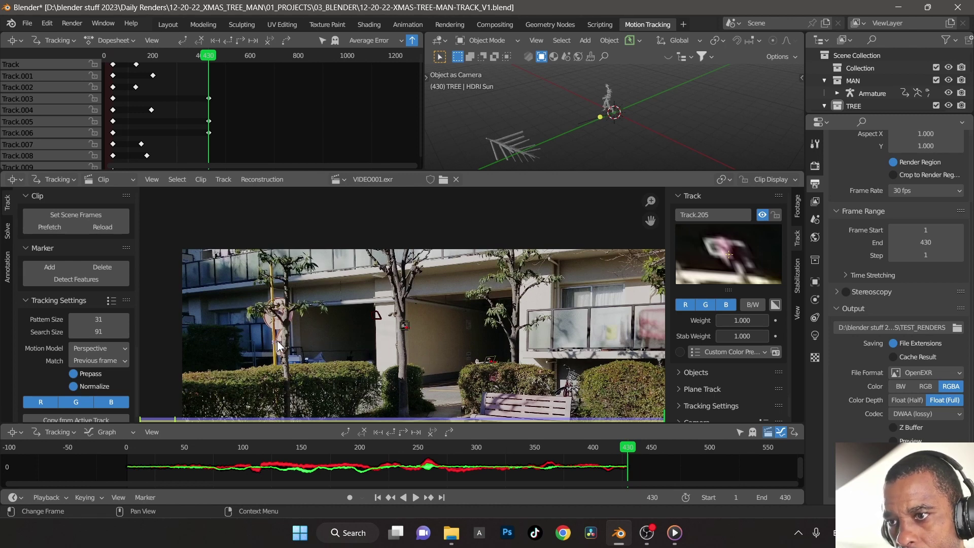
scroll(290, 345, "up", 2)
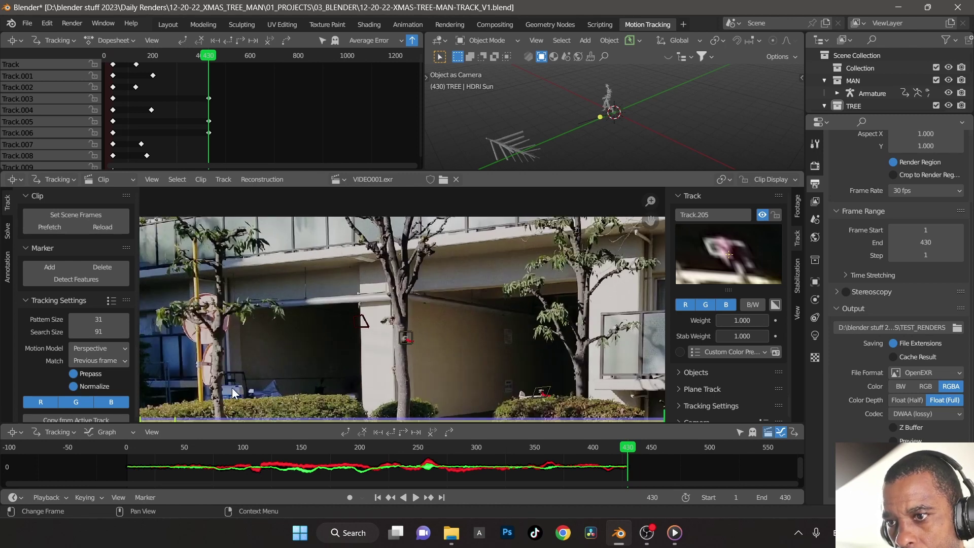
left_click(214, 375, "ctrl")
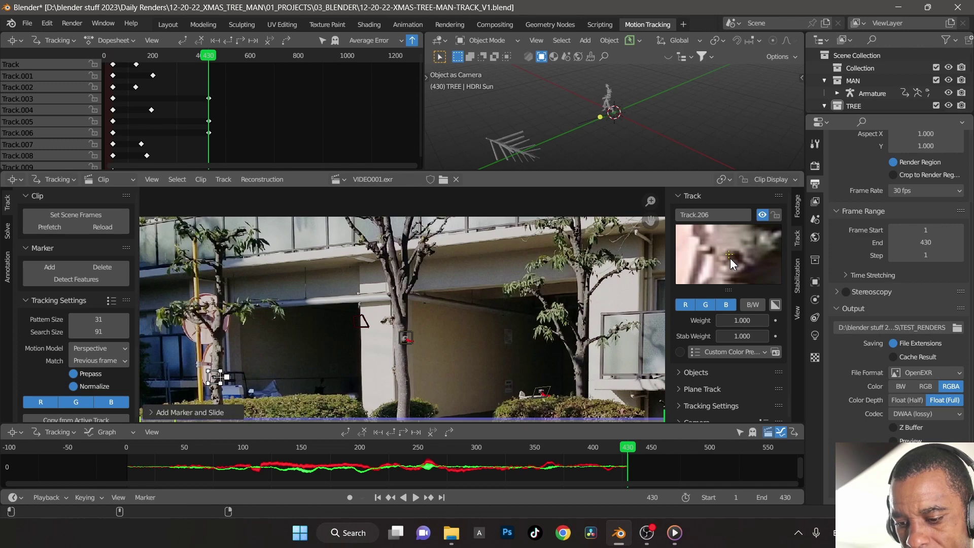
key("shift+ctrl+t")
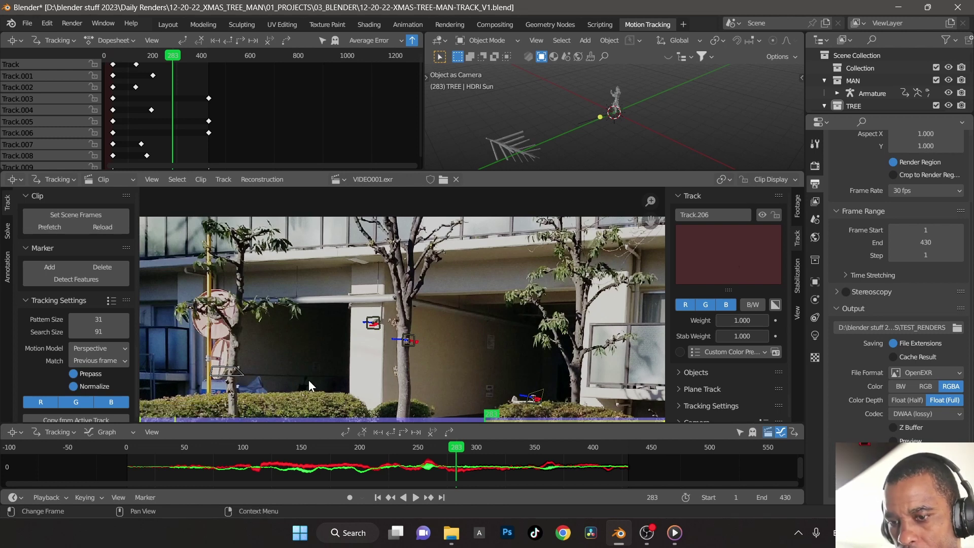
key("x")
left_click(260, 376)
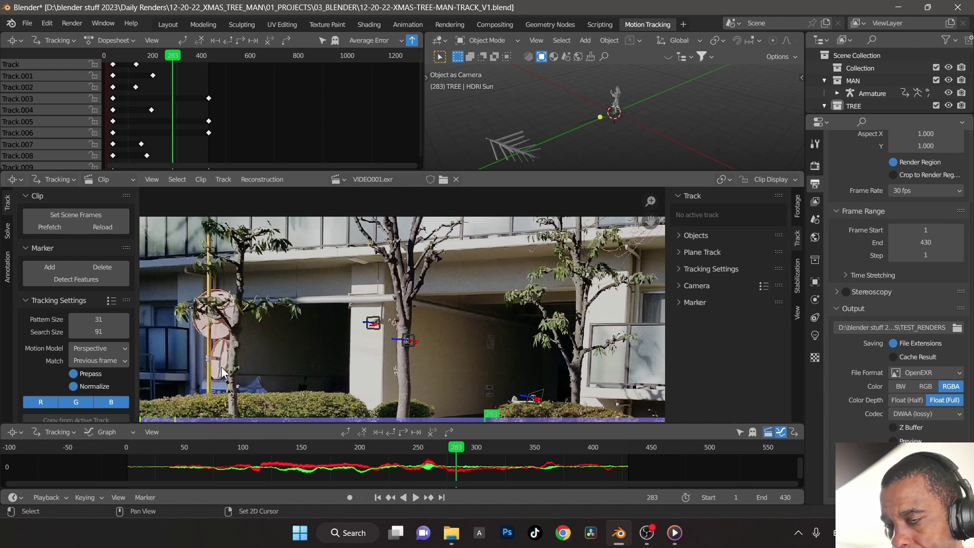
Step: Place and center a marker on the lower round sign's bracket at frame 1, and track it forward to frame 430
key("shift+Left")
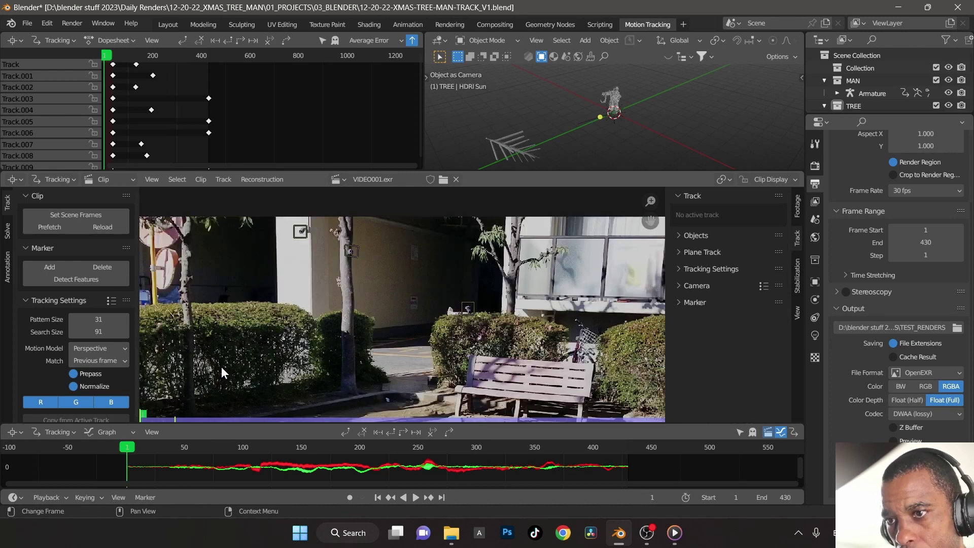
left_click(163, 266, "ctrl")
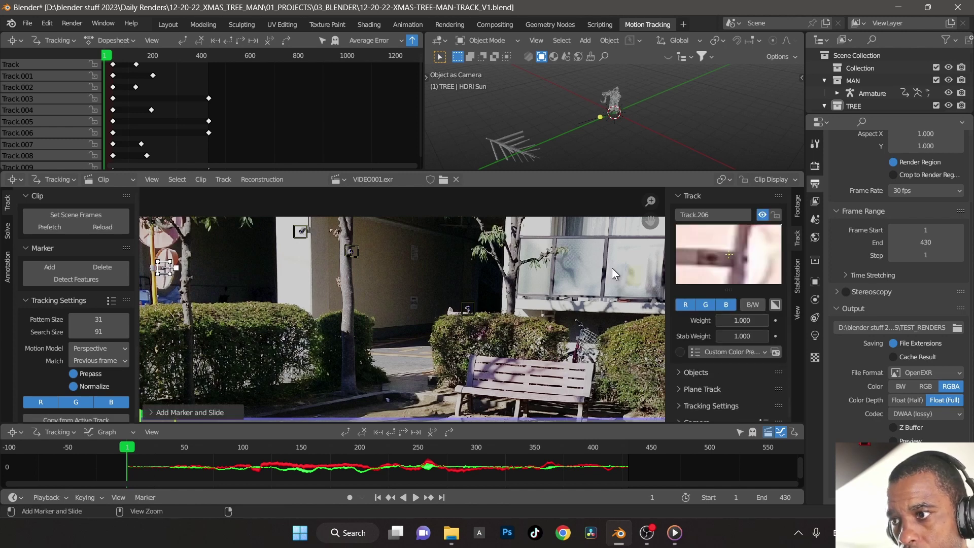
left_click_drag(706, 270, 730, 269)
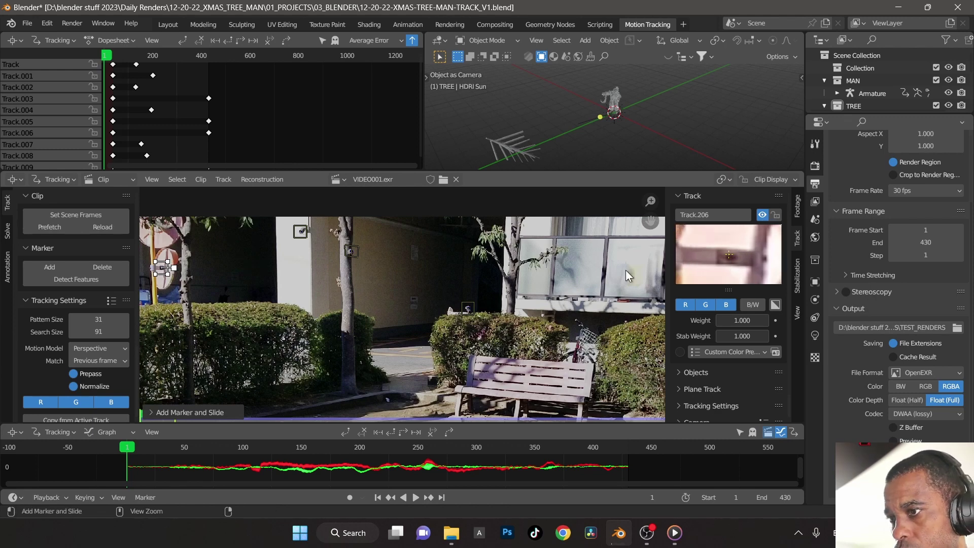
key("ctrl+t")
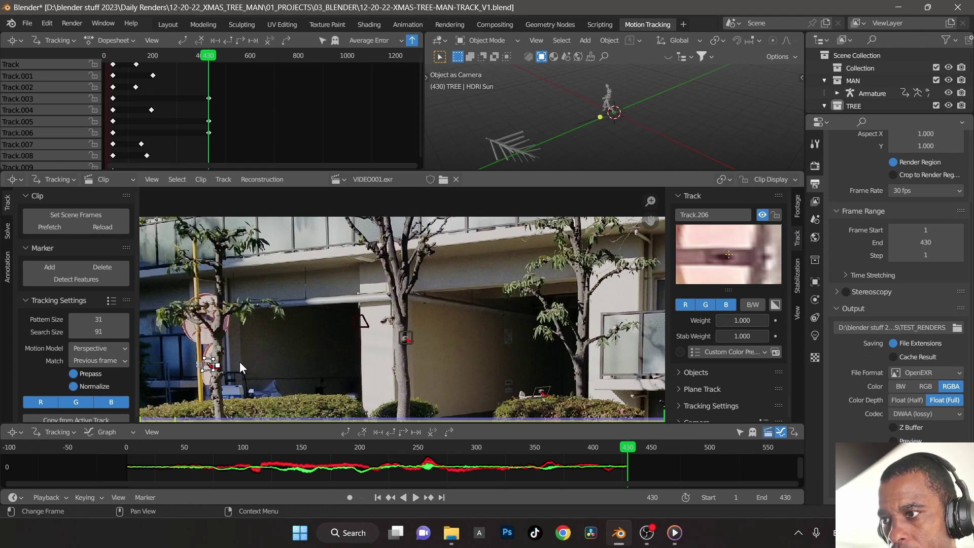
Step: Scale the sign marker up by about 1.45 at frame 430 and deselect it
key("s")
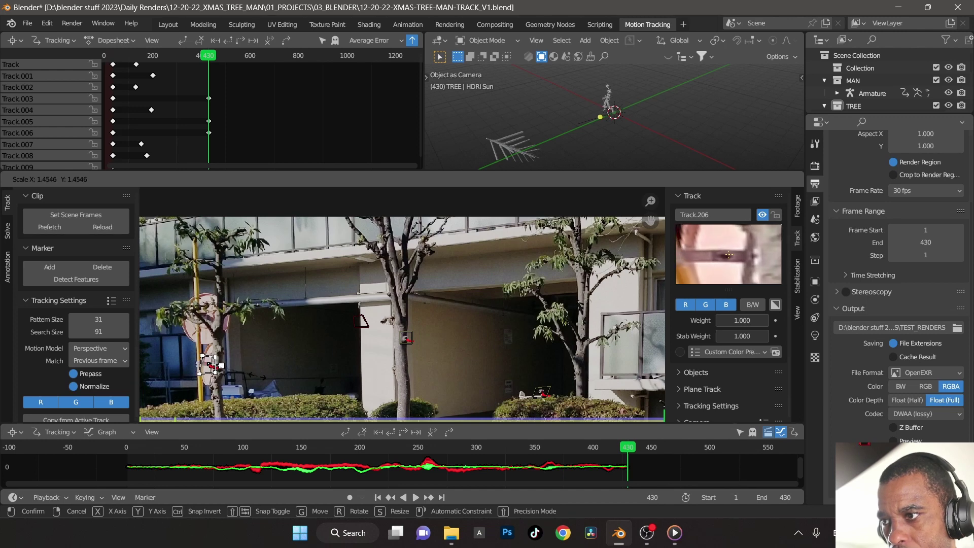
left_click(257, 375)
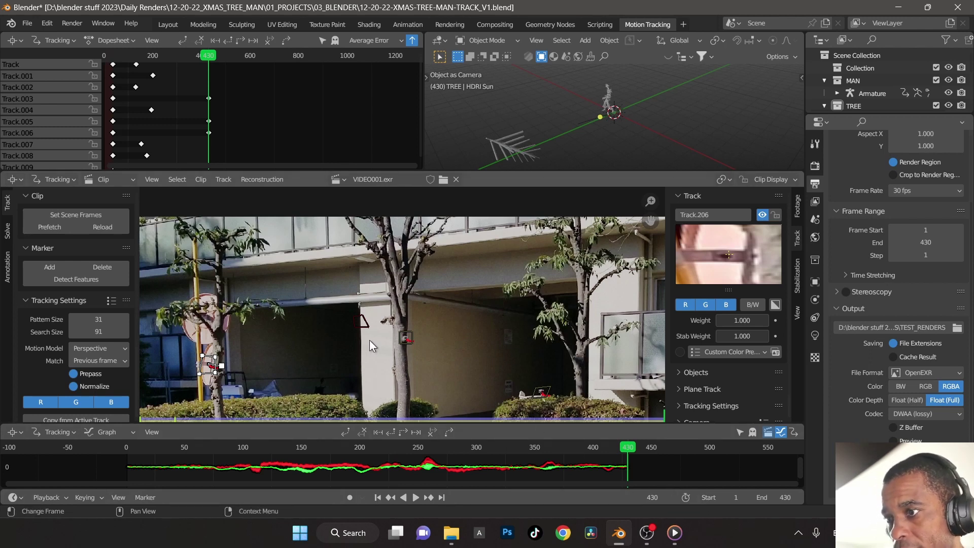
left_click(222, 351)
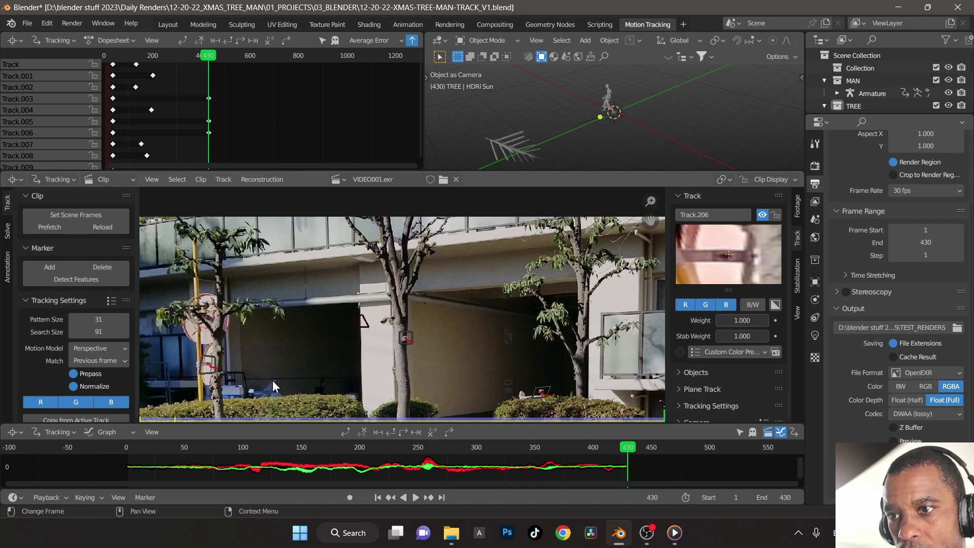
Step: Place a marker on the balcony railing's upper corner at frame 430 and track it backward
middle_click_drag(585, 361, 439, 361)
mouse_move(580, 358)
middle_mouse_down()
mouse_move(464, 357)
mouse_move(492, 361)
middle_mouse_up()
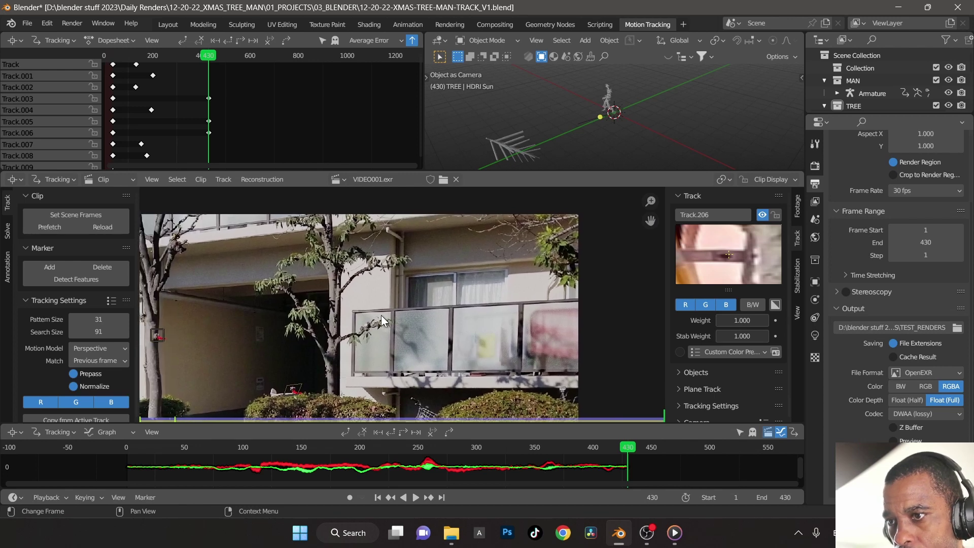
left_click(354, 310, "ctrl")
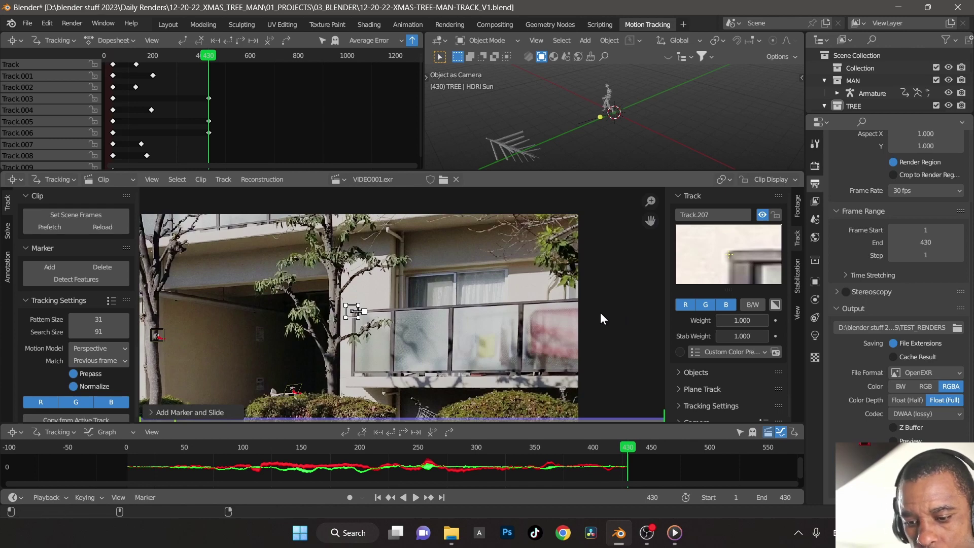
key("shift+ctrl+t")
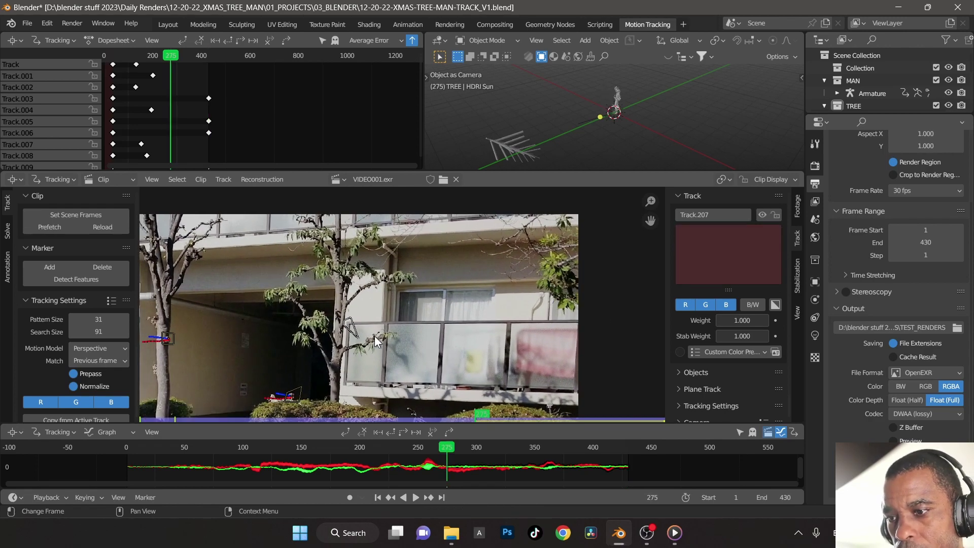
Step: Step forward through frames 275 to 295 to examine the balcony corner marker's track, and deselect the marker
key("Right")
key("Right")
key("Right")
key("Right")
key("Right")
key("Right")
key("Right")
key("Right")
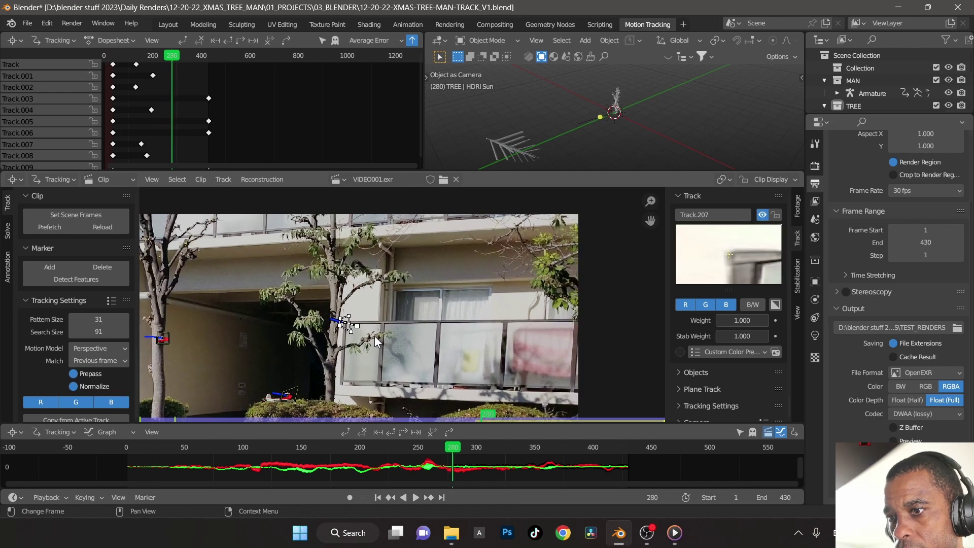
key("Right")
key("Right")
key("Right")
key("Right")
key("Right")
key("Right")
key("Right")
key("Right")
key("Right")
key("Right")
key("Right")
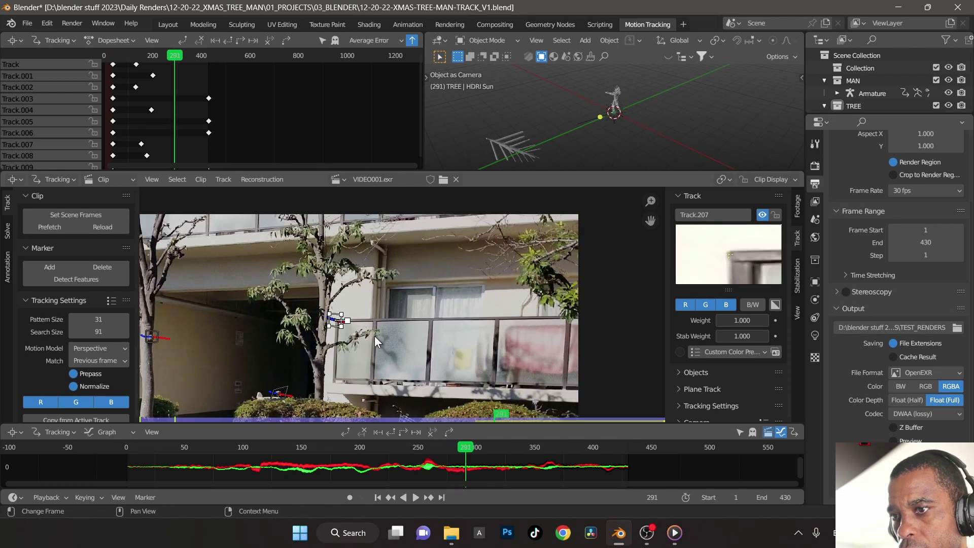
key("Right")
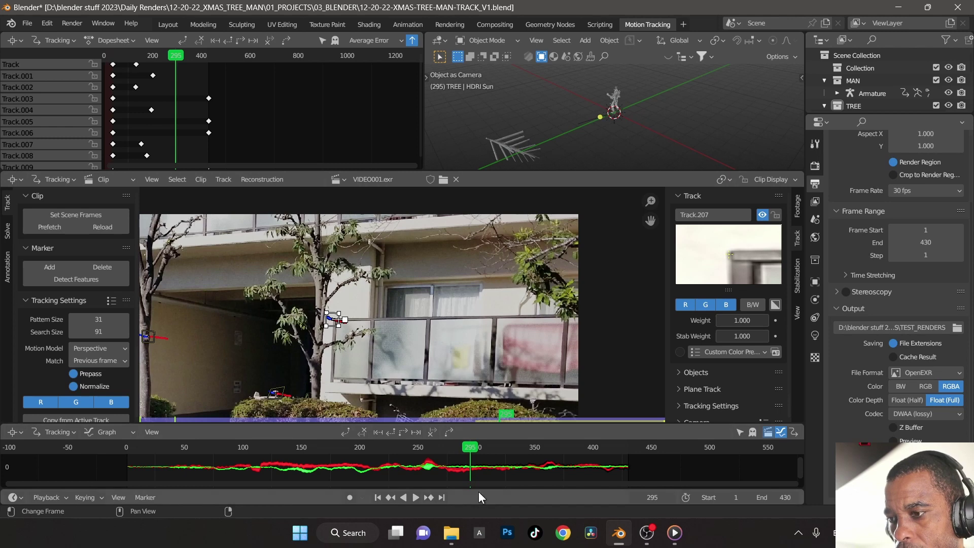
left_click(364, 429)
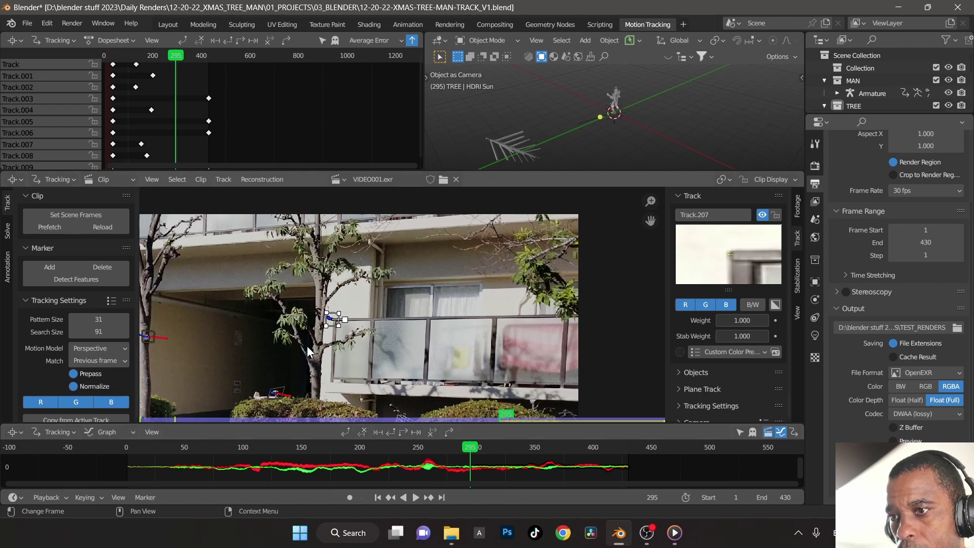
left_click(410, 346)
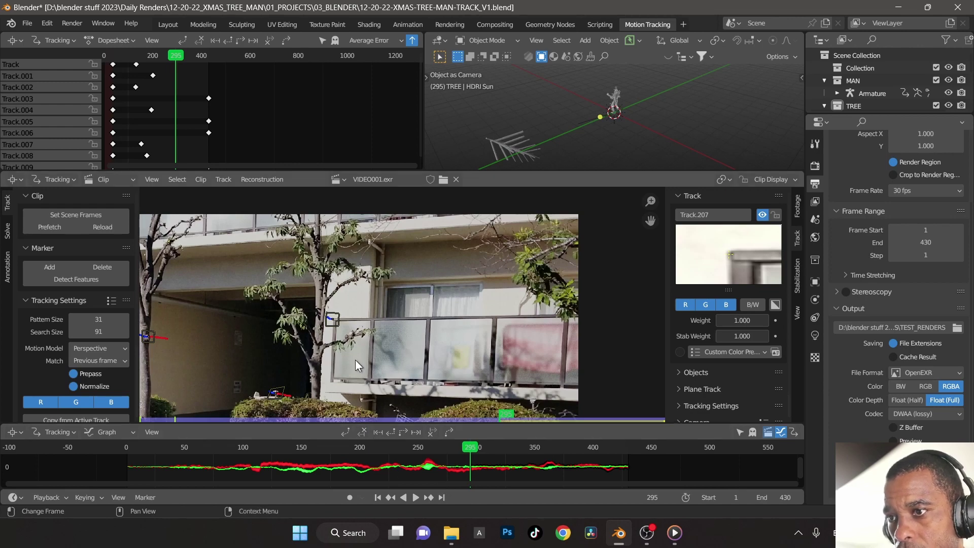
Step: Place a marker on the white speck by the curb beside the bench at frame 1, enlarge it, and track it forward to frame 430
scroll(486, 293, "down", 4)
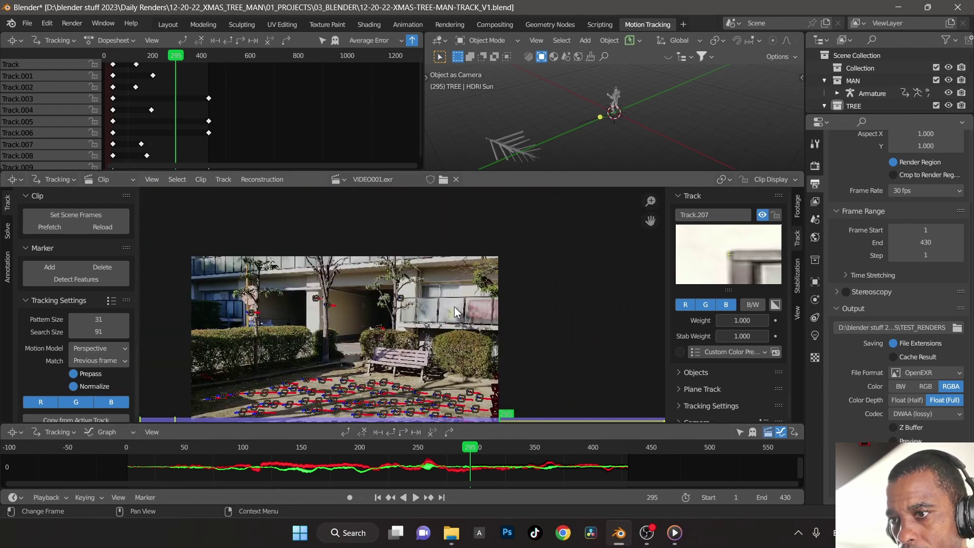
scroll(406, 344, "up", 3)
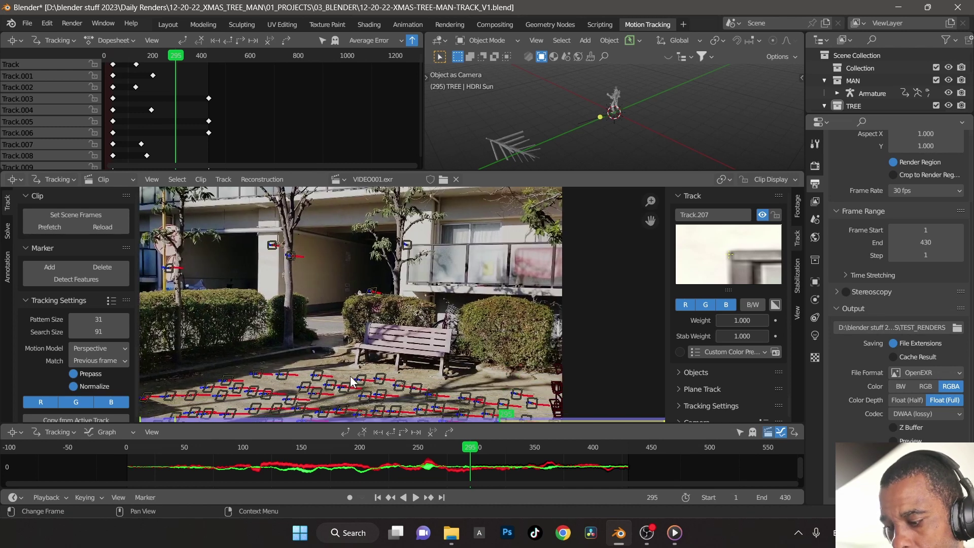
key("shift+Left")
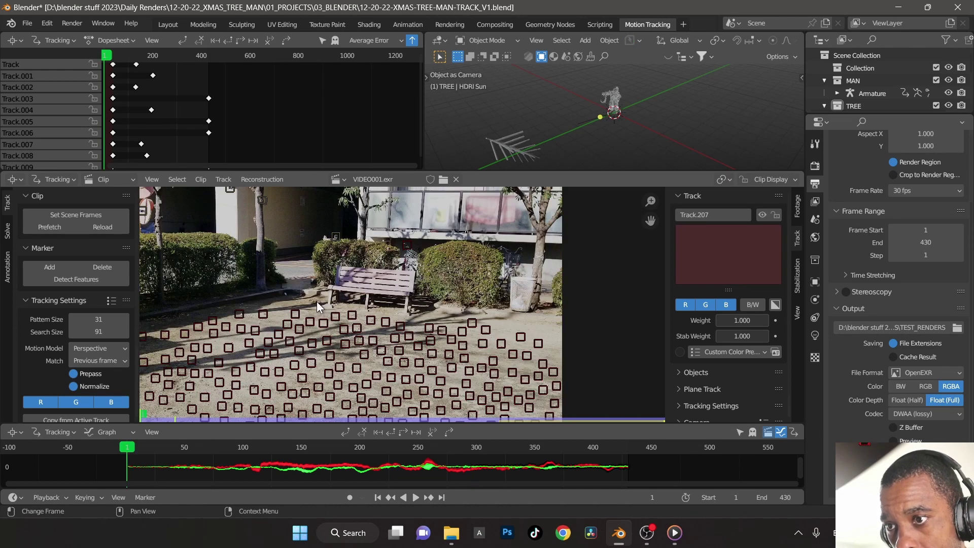
left_click(286, 294, "ctrl")
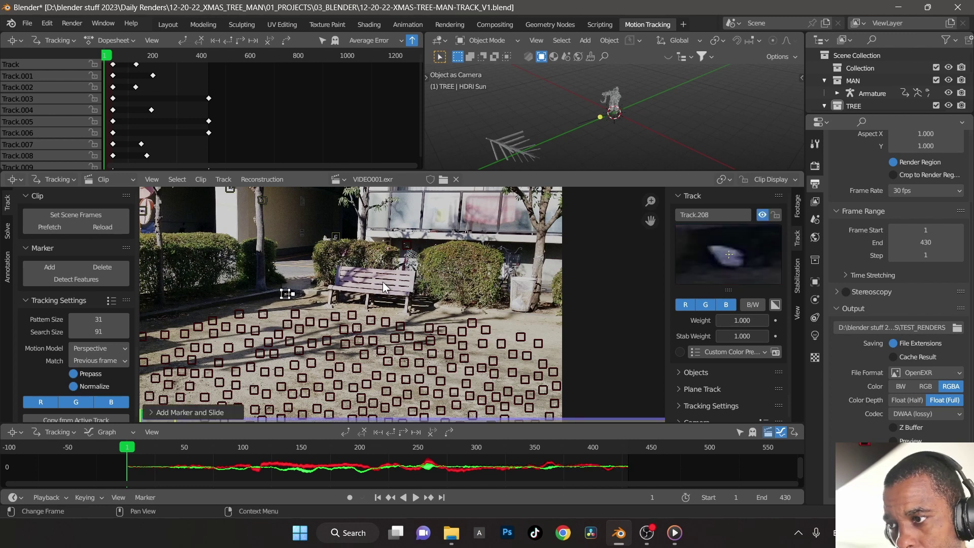
key("s")
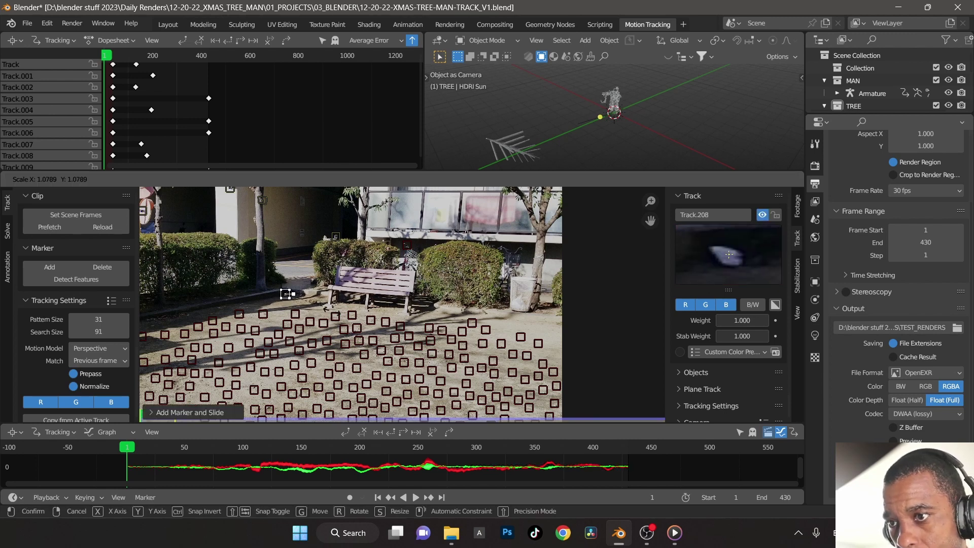
left_click(339, 316)
key("ctrl+t")
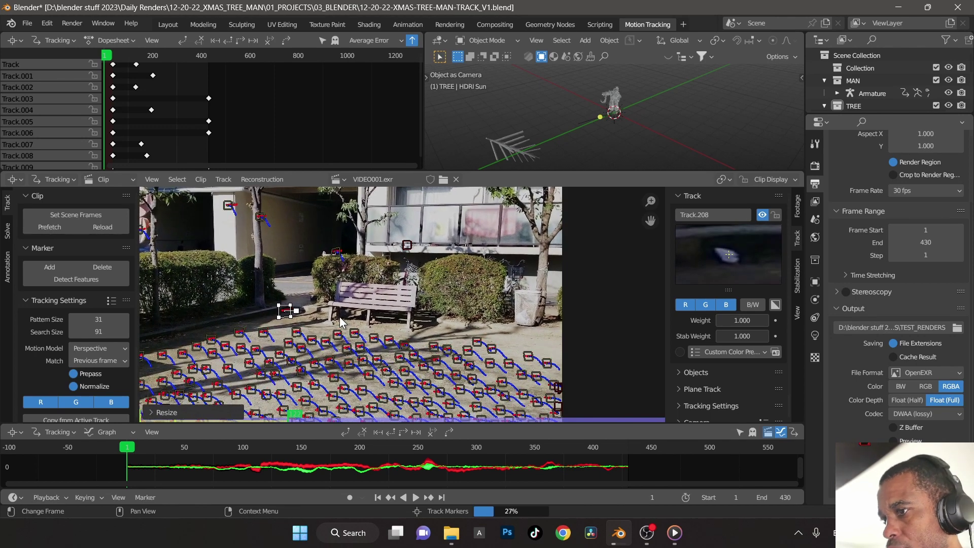
Step: Solve the camera motion with automatic keyframe selection, refining focal length, optical center and radial distortion
scroll(306, 324, "down", 3)
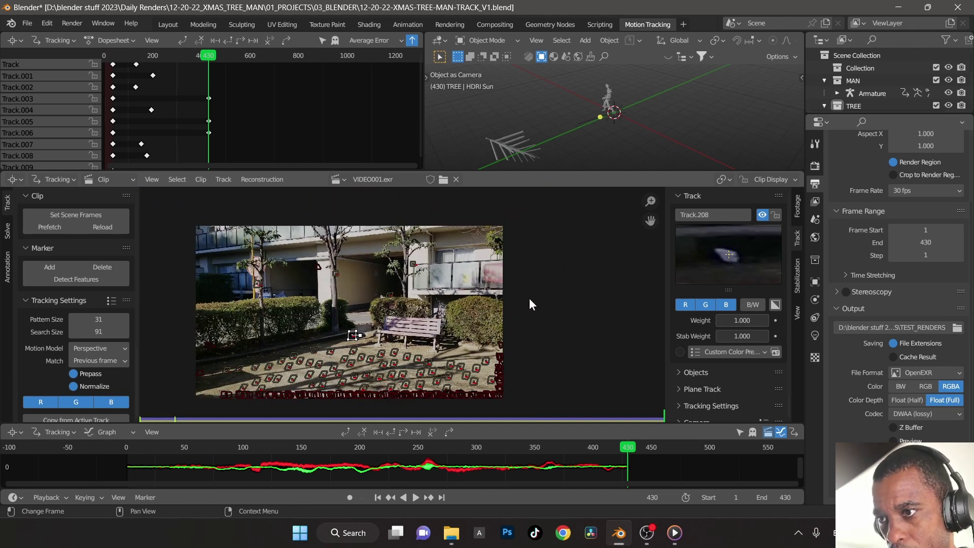
left_click(7, 230)
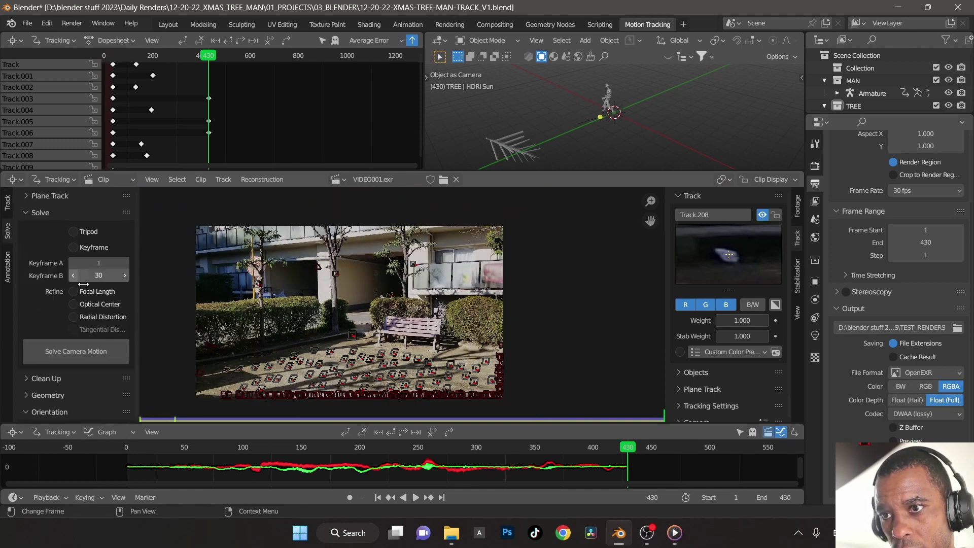
left_click(72, 246)
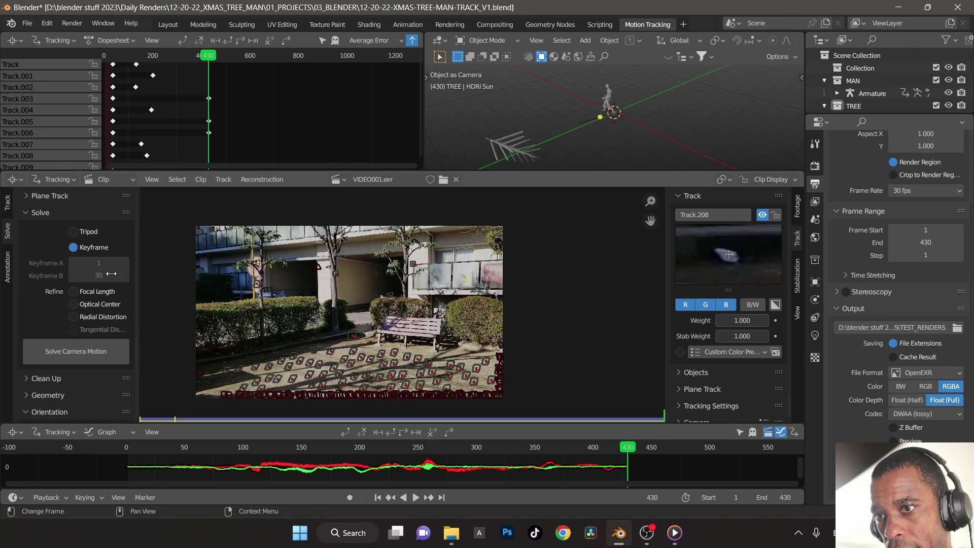
left_click(78, 297)
left_click(78, 300)
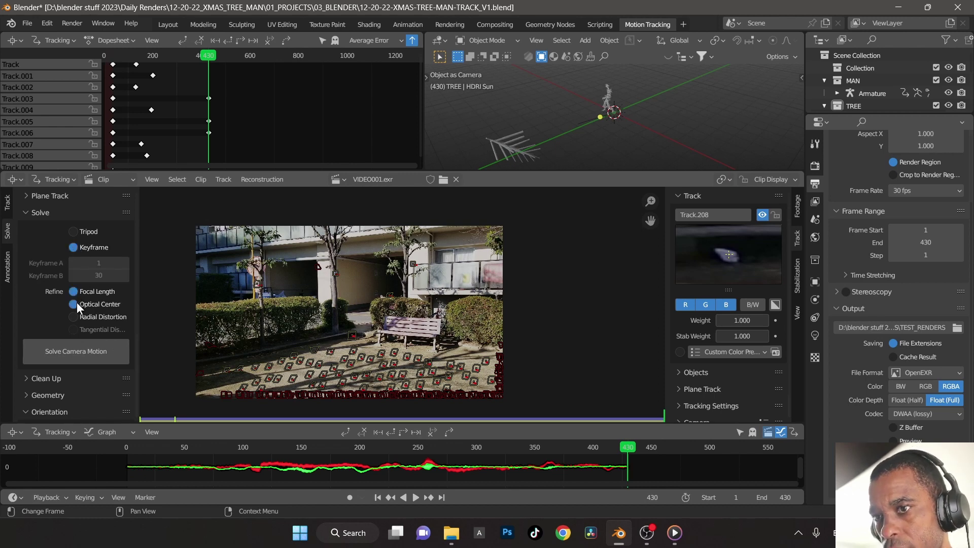
left_click(73, 317)
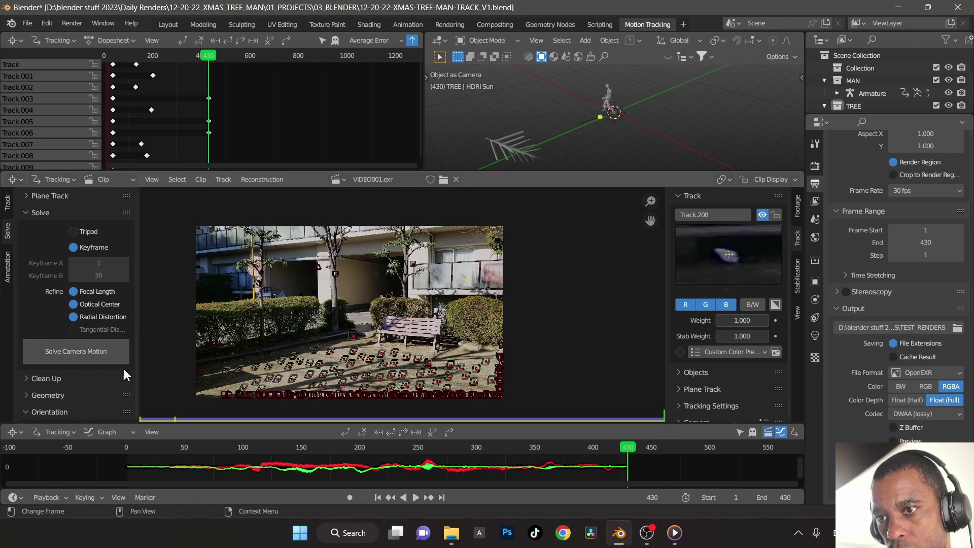
left_click(107, 349)
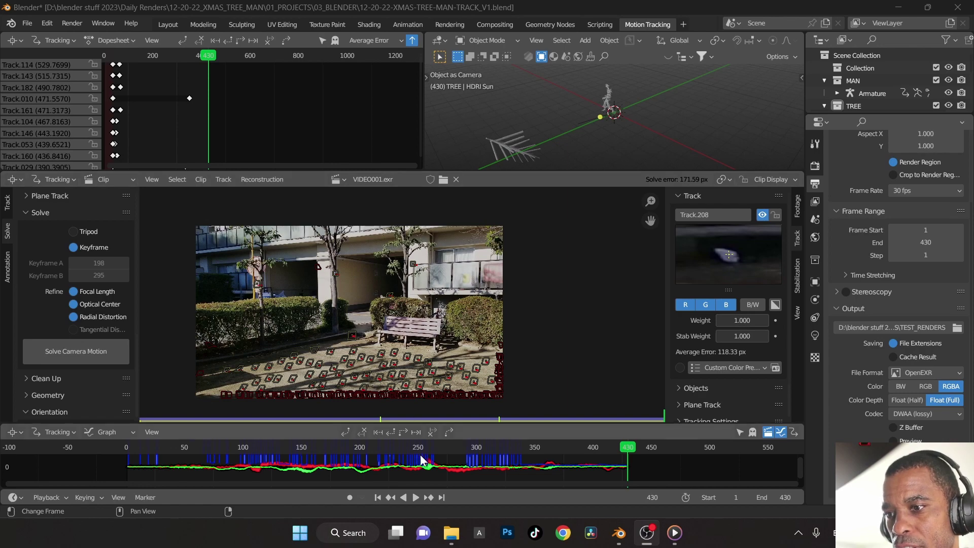
Step: Track all markers forward from frame 56 to frame 61, and delete them all
left_click_drag(504, 451, 191, 449)
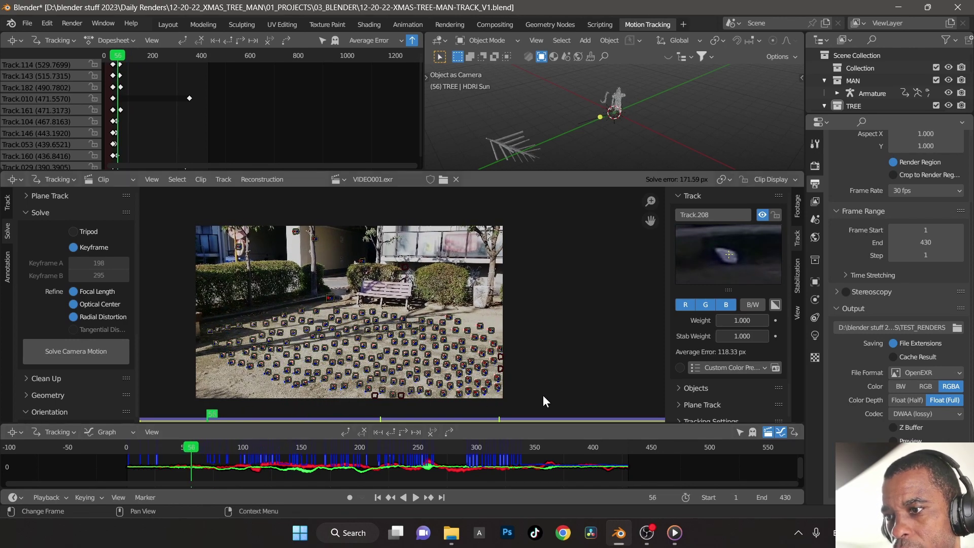
left_click(277, 377)
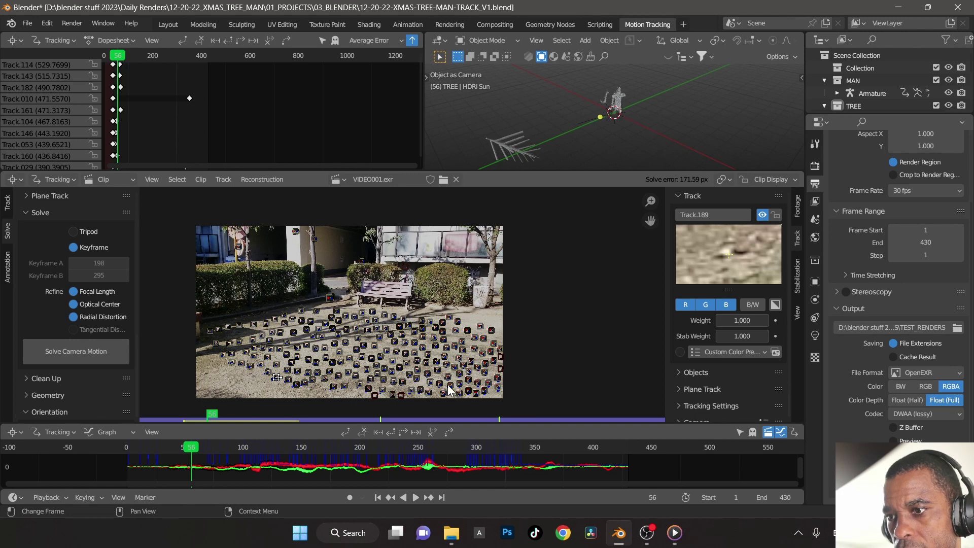
key("a")
key("ctrl+t")
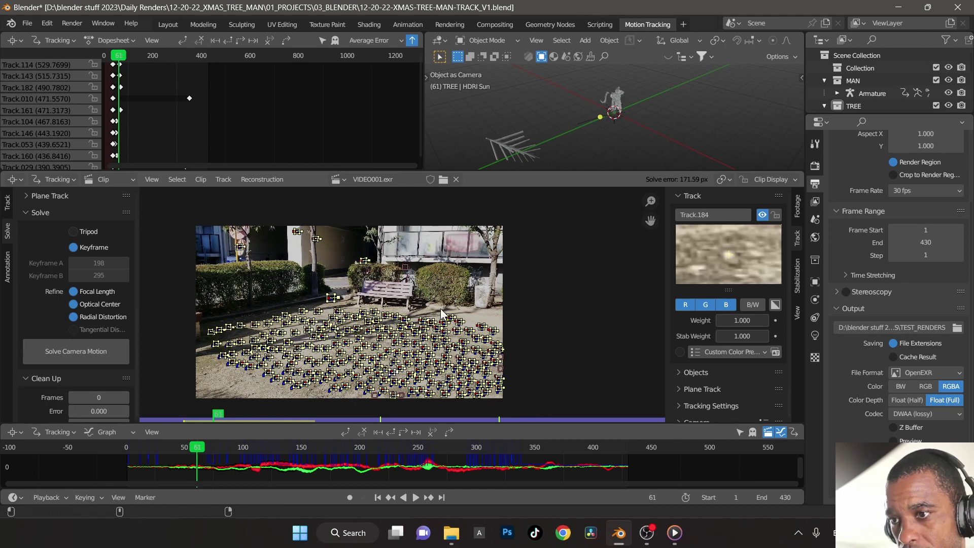
key("x")
left_click(442, 310)
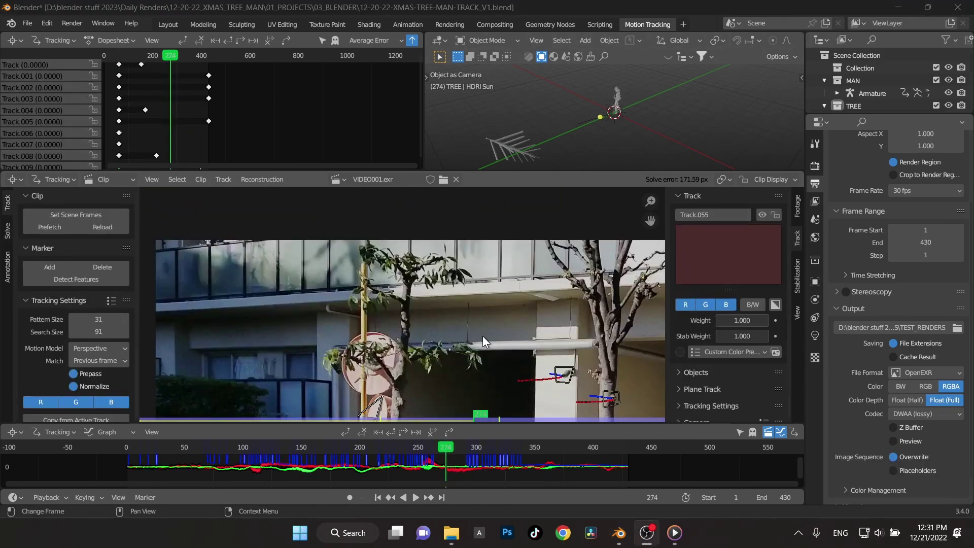
Step: Solve the camera motion again from the new set of tracks, with the same keyframe and refinement options
left_click(11, 232)
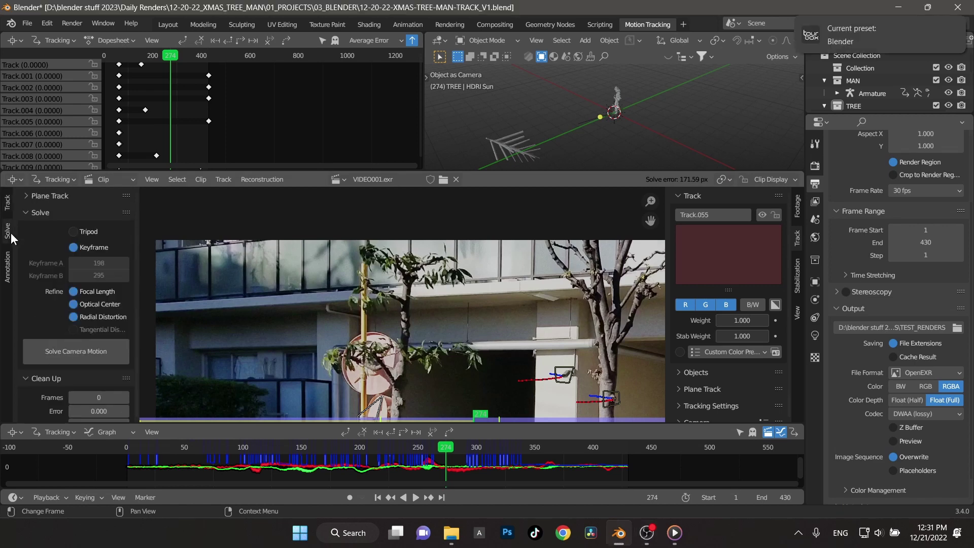
left_click(84, 351)
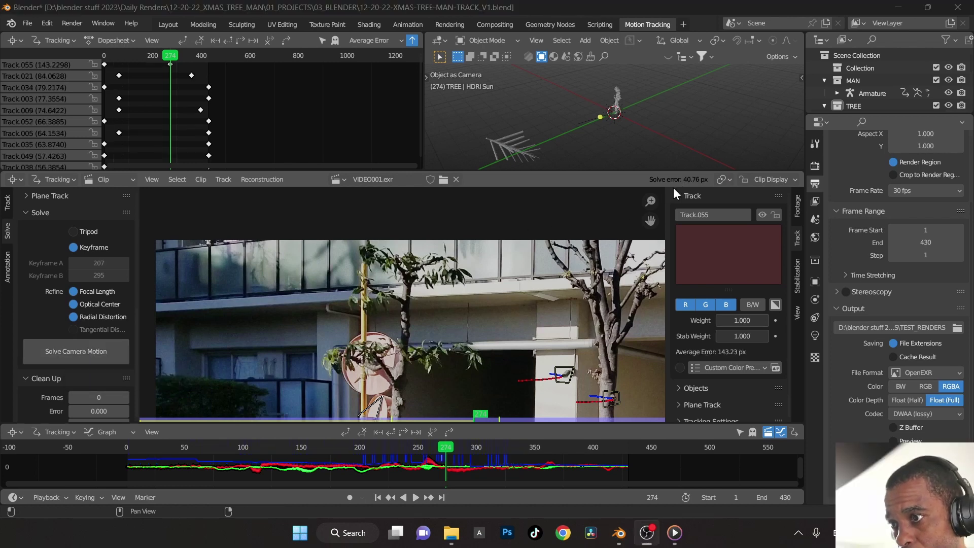
Step: Erase the pink annotation outline drawn around the ground and bench in the footage
scroll(407, 352, "down", 5)
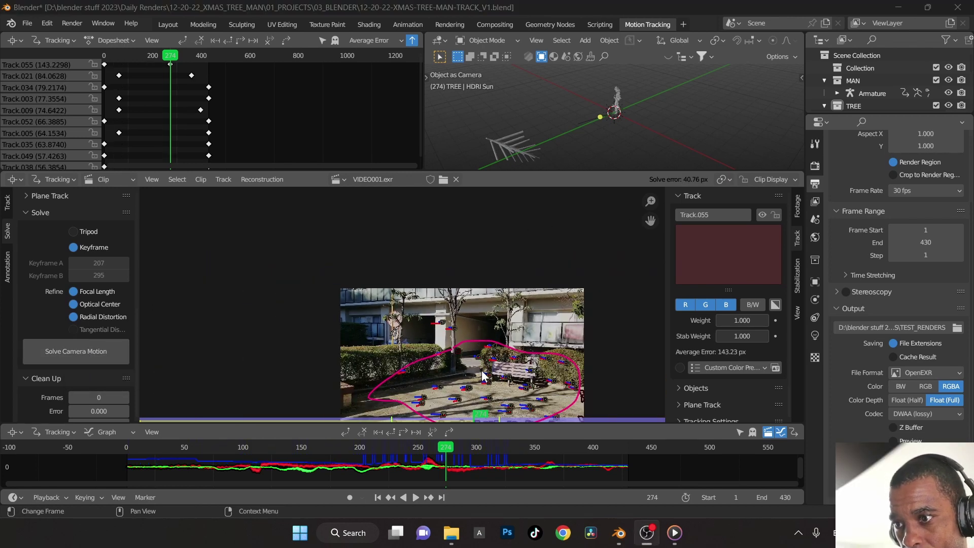
left_click(7, 267)
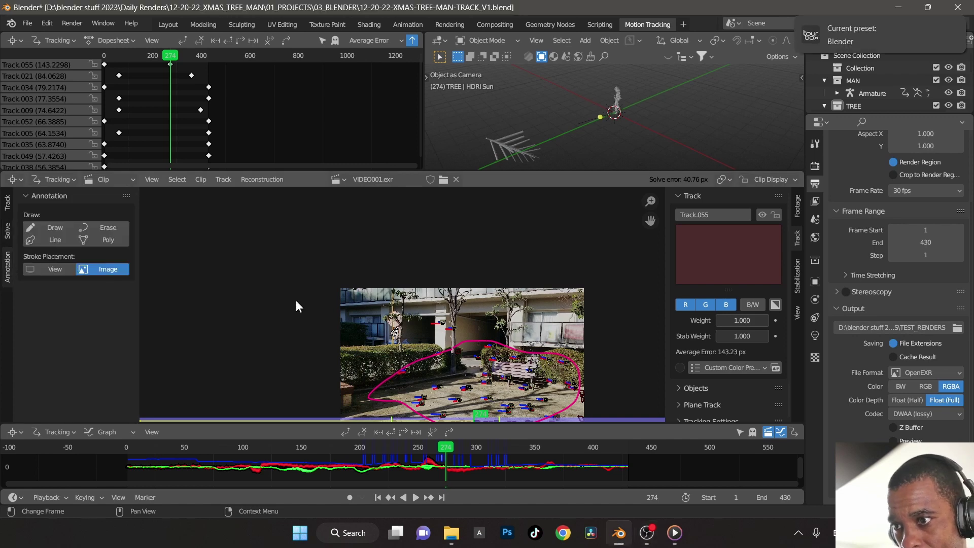
left_click(109, 226)
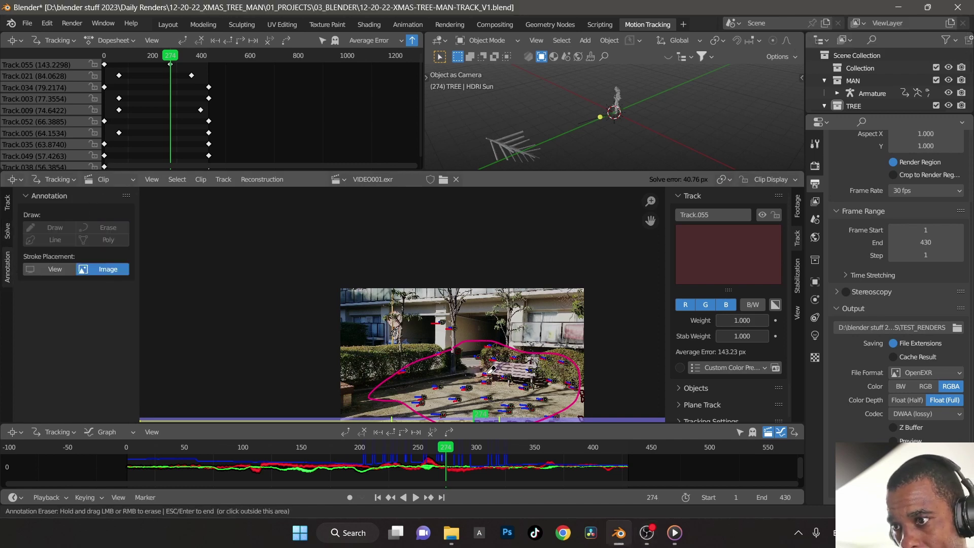
mouse_move(409, 360)
left_mouse_down()
mouse_move(389, 369)
mouse_move(374, 400)
mouse_move(489, 430)
mouse_move(553, 414)
mouse_move(582, 374)
mouse_move(550, 351)
mouse_move(451, 335)
mouse_move(408, 359)
left_mouse_up()
left_click(78, 258)
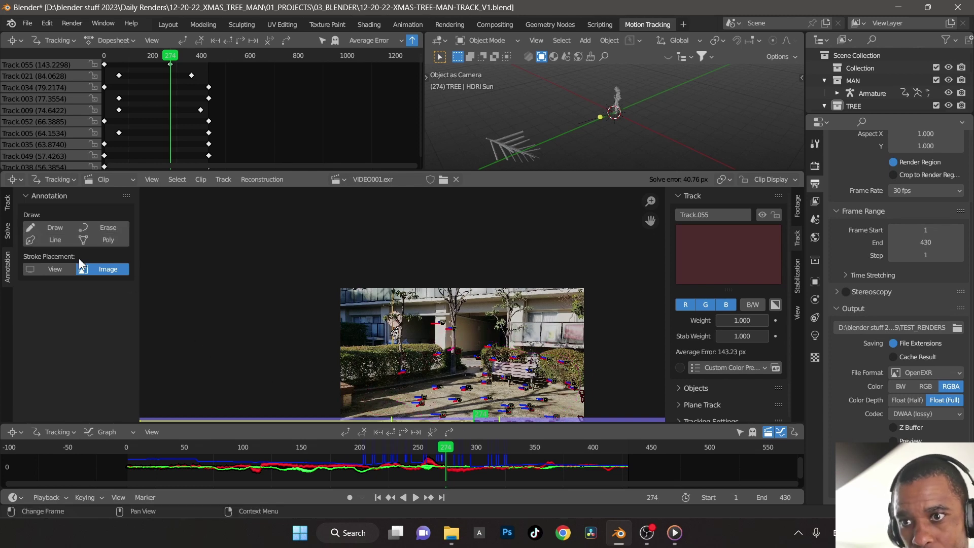
Step: Erase the leftover piece of the pink annotation curve below the lower edge of the footage
left_click(11, 204)
middle_click_drag(386, 364, 359, 314)
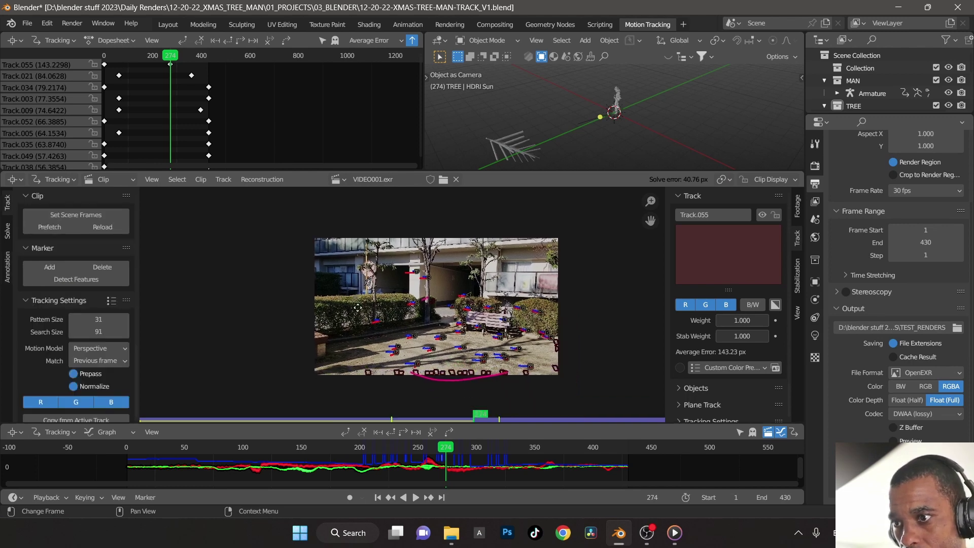
left_click(7, 267)
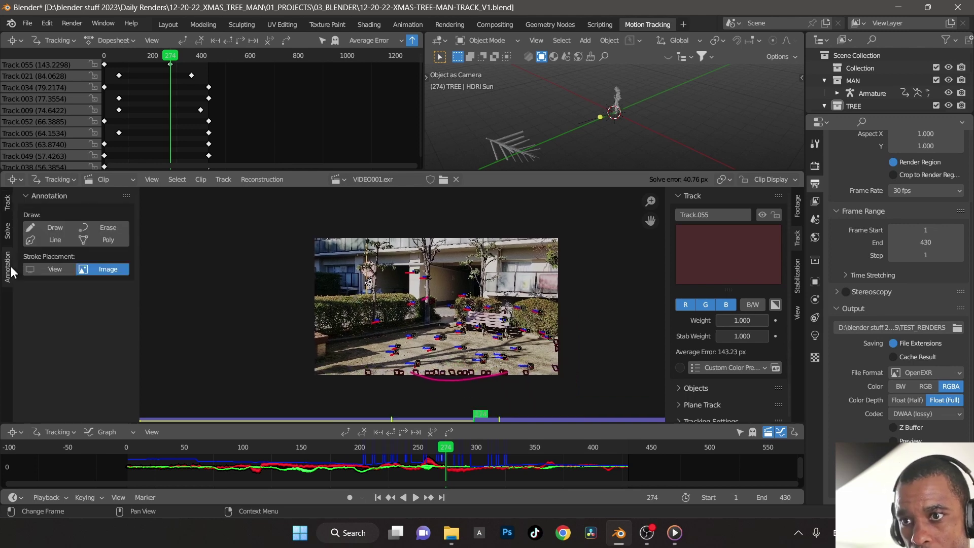
left_click(108, 227)
mouse_move(415, 377)
left_mouse_down()
mouse_move(500, 376)
mouse_move(524, 363)
left_mouse_up()
key("Escape")
Step: Scrub from frame 298 back to frame 118 to examine how the markers follow the footage
left_click(8, 236)
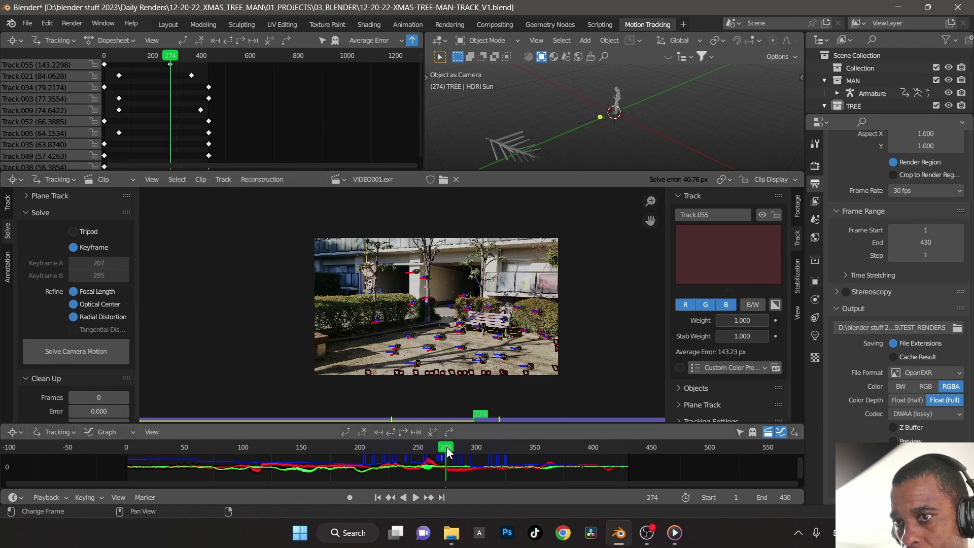
left_click(476, 450)
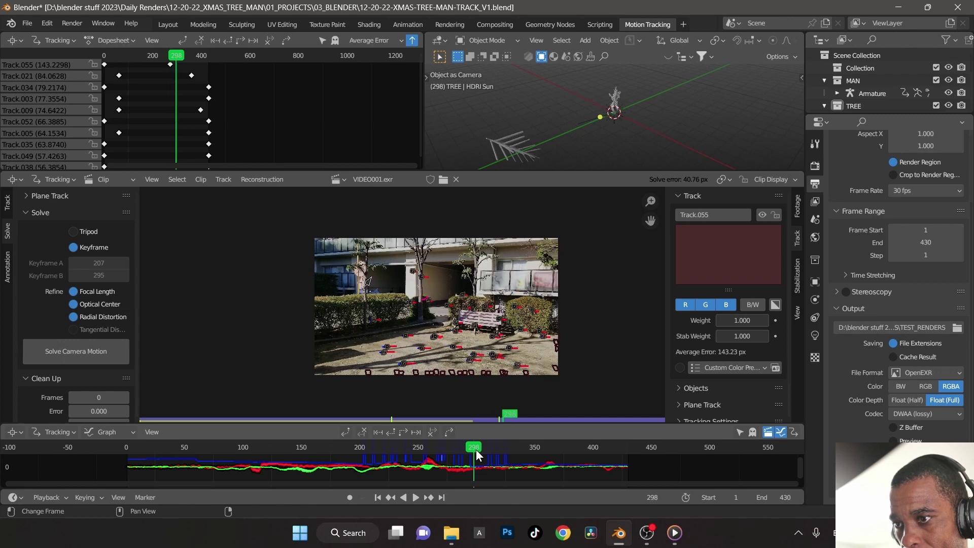
left_click_drag(482, 451, 263, 448)
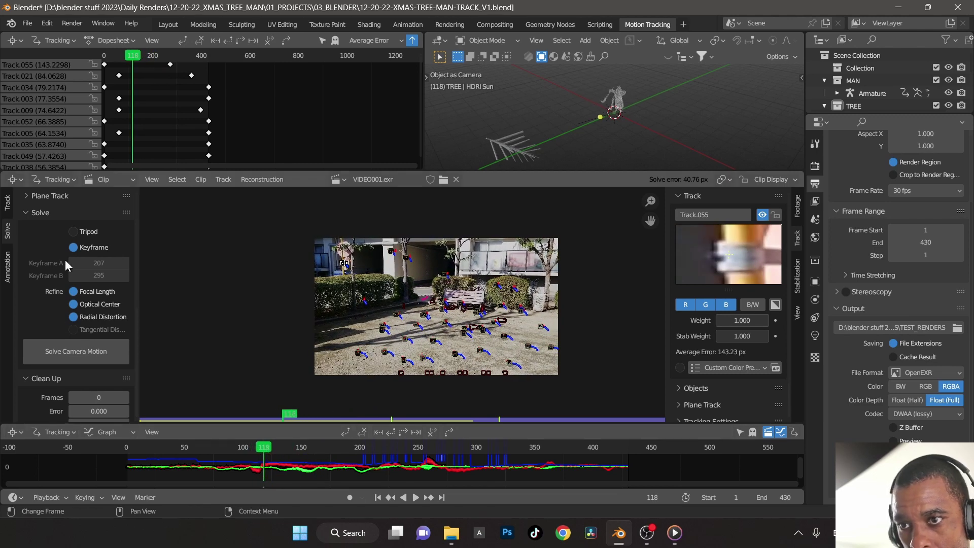
Step: Turn off automatic keyframe selection and set Keyframe A to 118 and Keyframe B to 159 for the camera solve
left_click(74, 248)
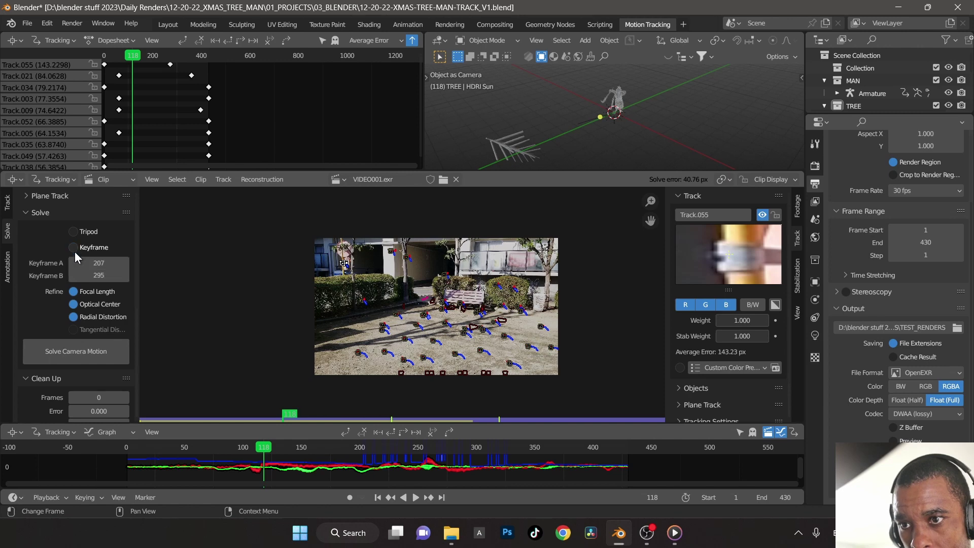
left_click(99, 263)
type("118")
key("Return")
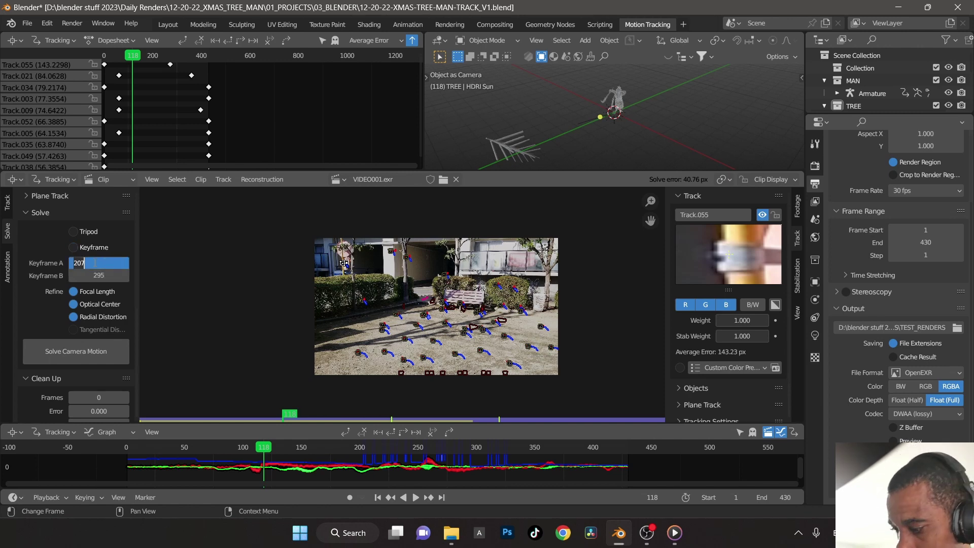
left_click(310, 448)
left_click_drag(311, 449, 313, 448)
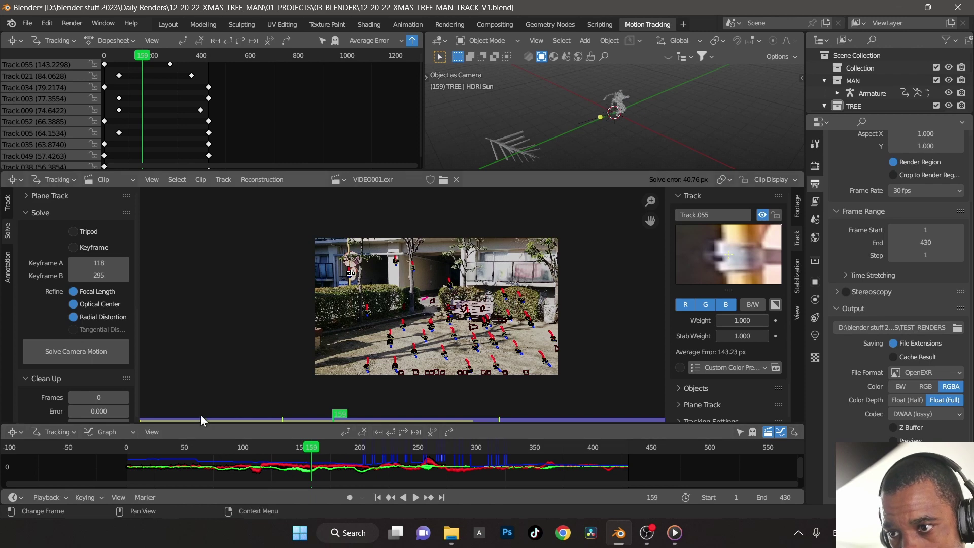
left_click(104, 275)
type("159")
key("Return")
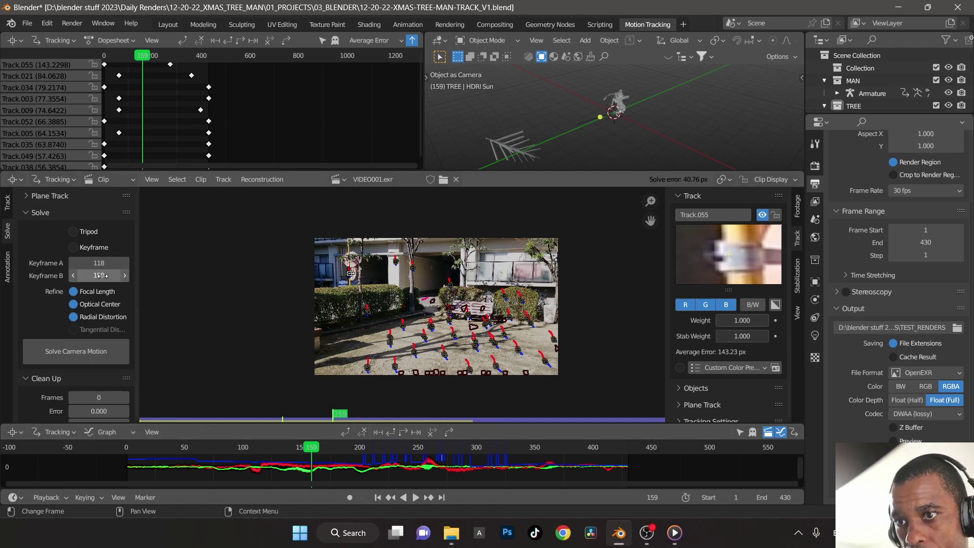
Step: Solve the camera motion with the manual keyframes and save the project as a new incremental version
left_click(100, 353)
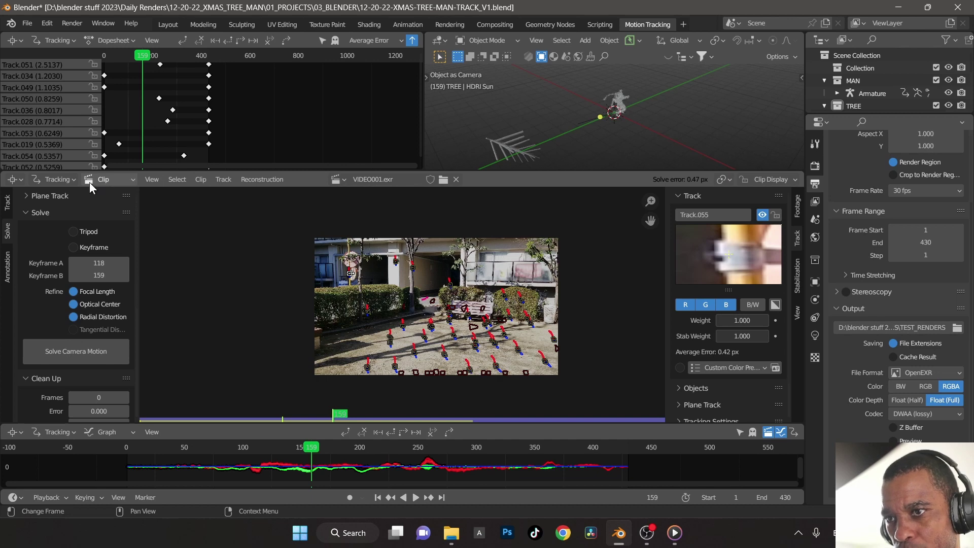
key("ctrl+s")
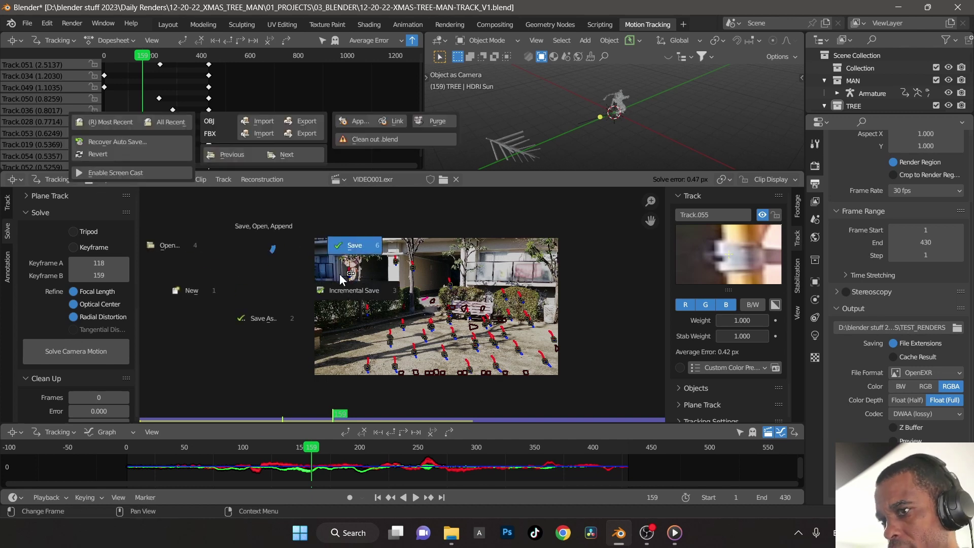
left_click(364, 291)
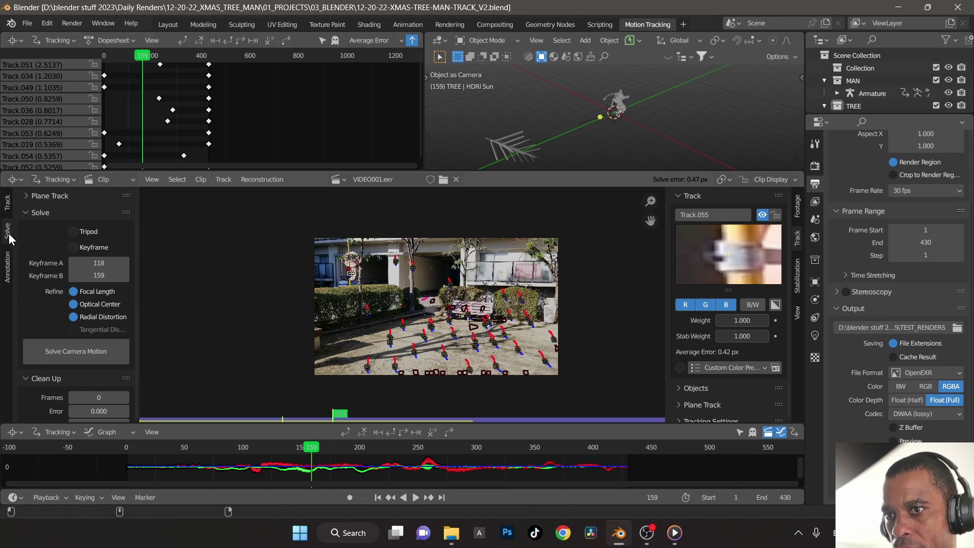
Step: Clean up by deleting tracks with an error above 2, and re-solve the camera motion
scroll(46, 396, "down", 5)
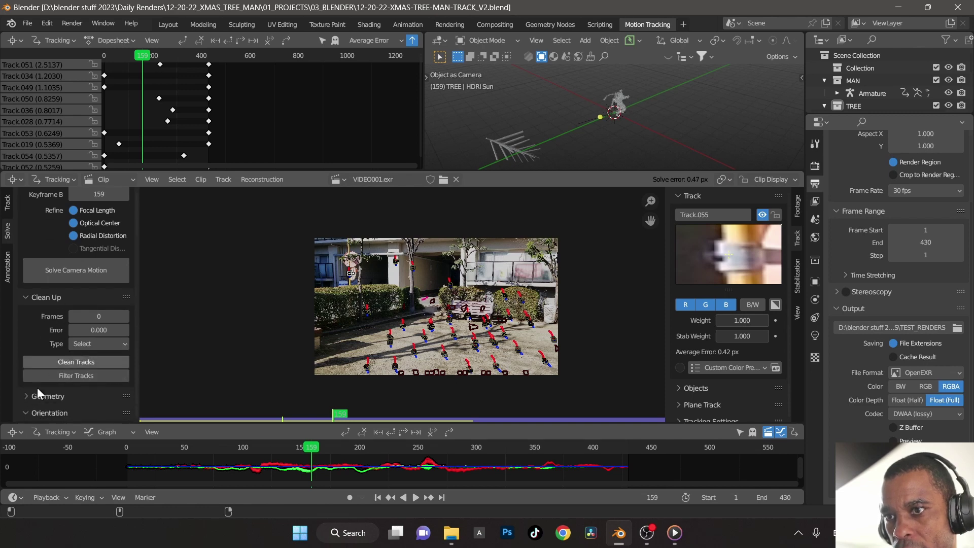
scroll(38, 387, "down", 2)
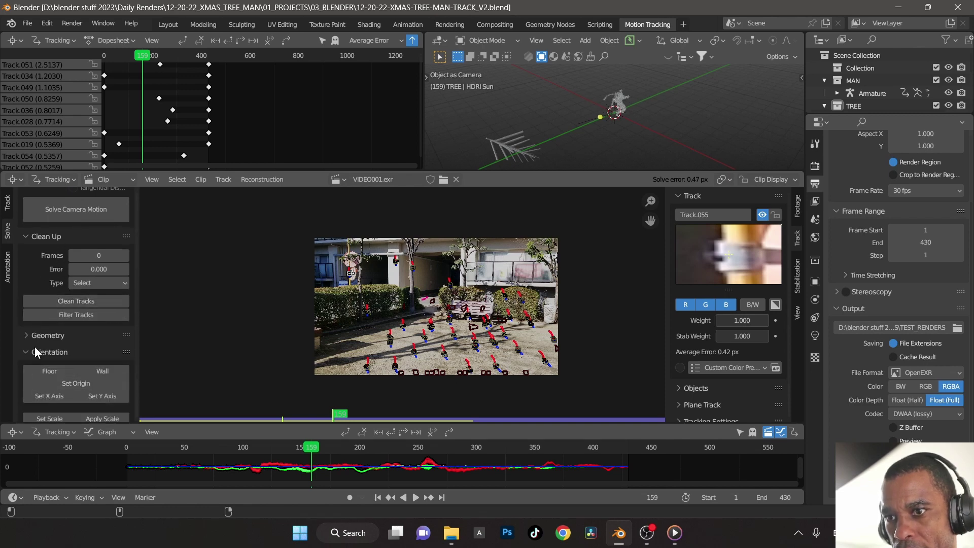
left_click(112, 270)
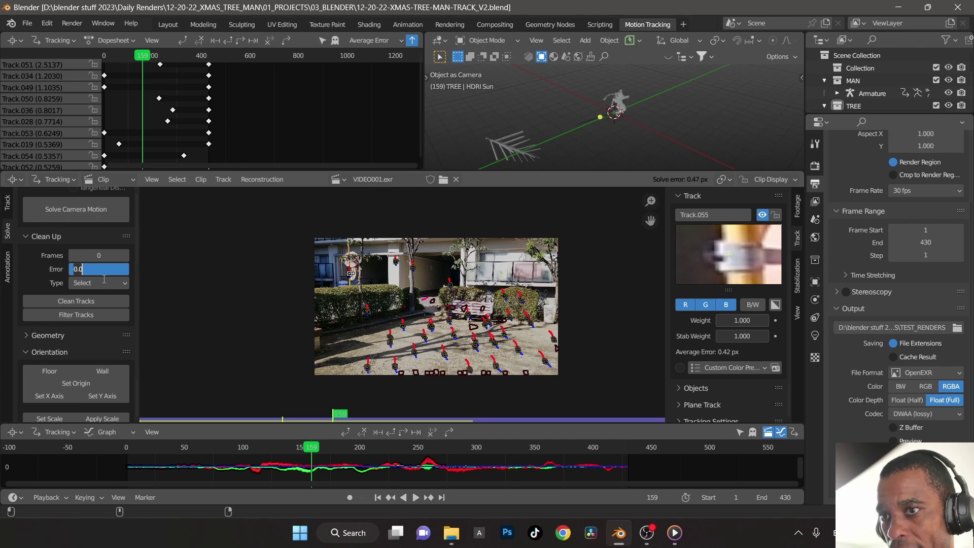
type("2")
key("Return")
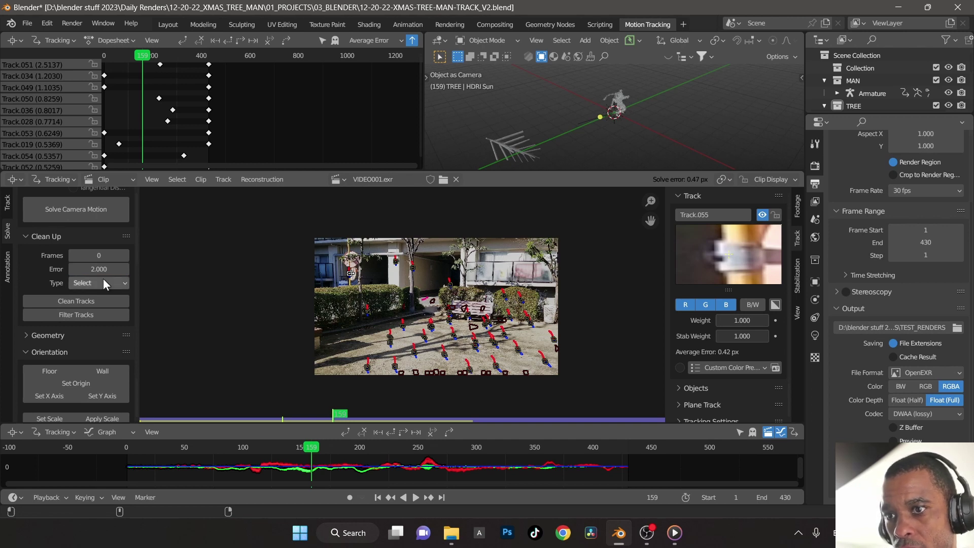
left_click(102, 283)
left_click(105, 306)
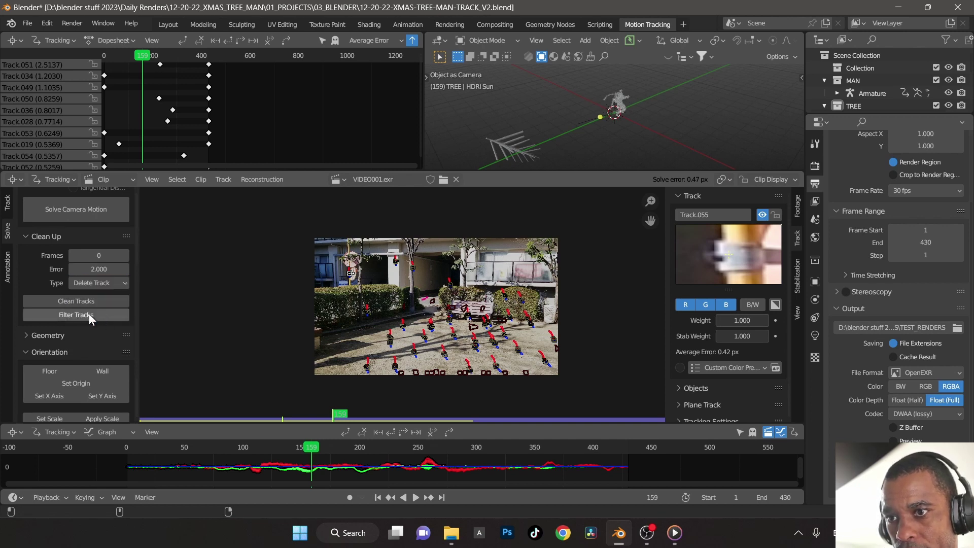
left_click(83, 299)
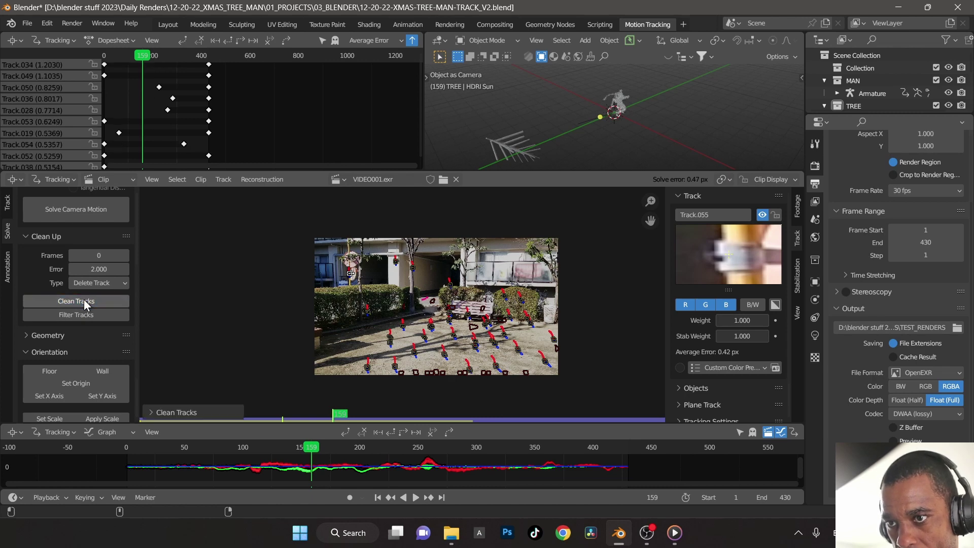
left_click(89, 214)
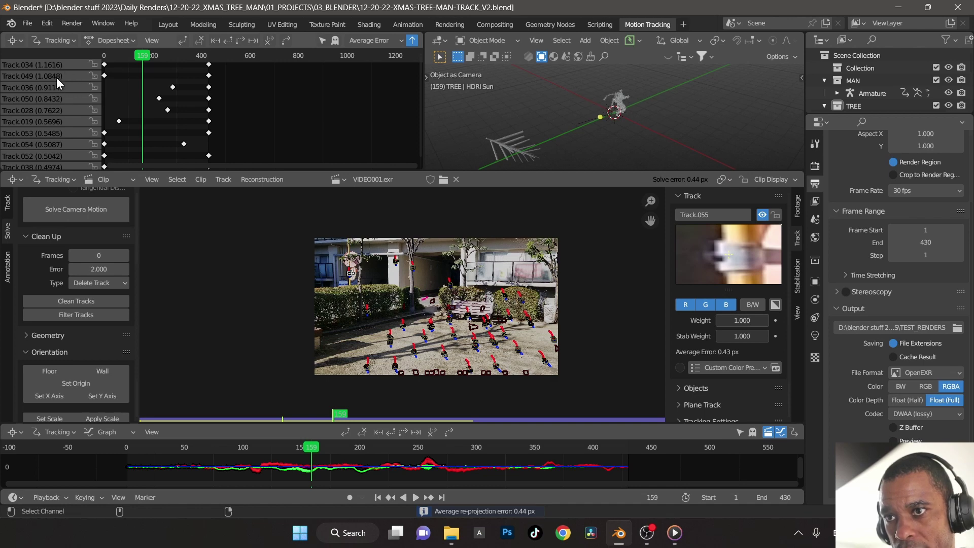
Step: Lower the clean-up error threshold to 0.9 and delete the tracks that exceed it
double_click(99, 269)
key("BackSpace")
type("0.9")
key("Return")
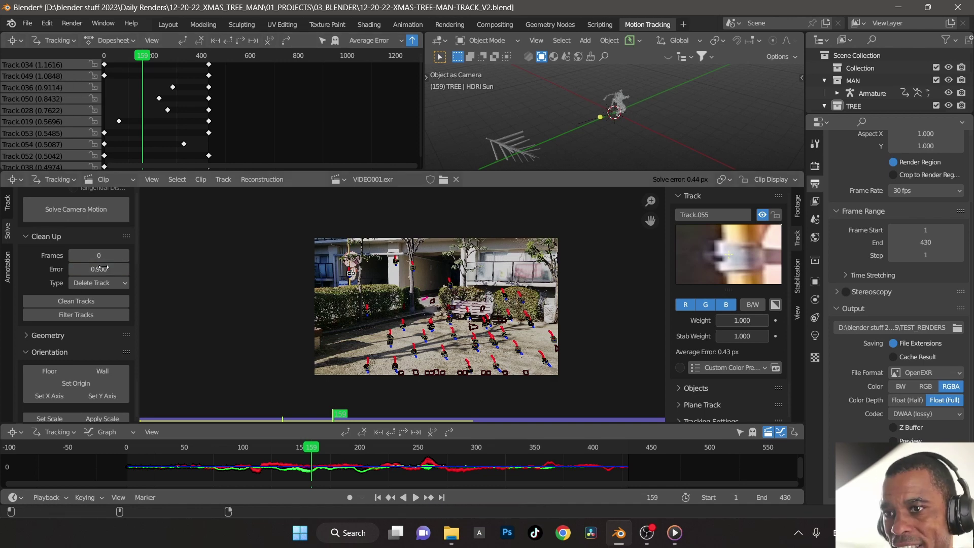
left_click(108, 296)
Step: Solve the camera motion again with the remaining tracks and save over the current file
left_click(90, 206)
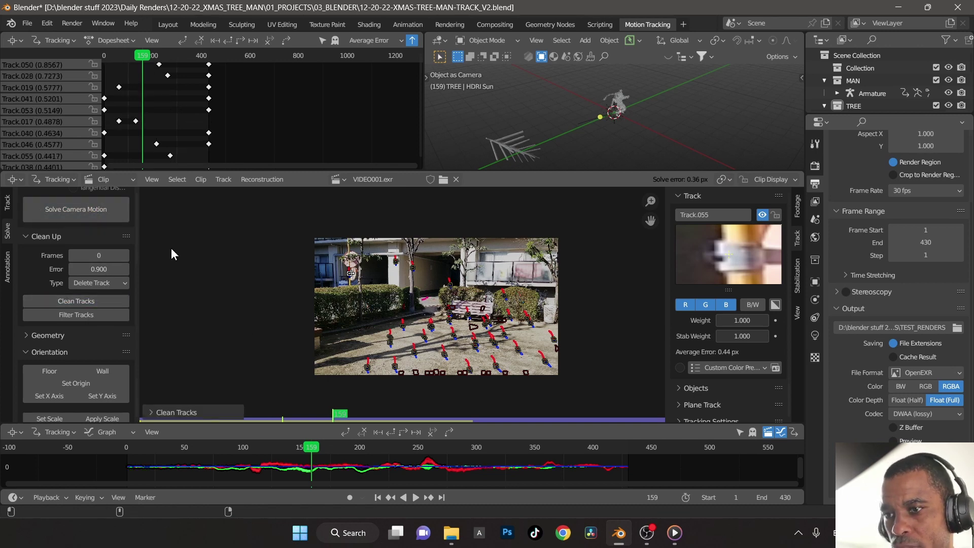
key("ctrl+s")
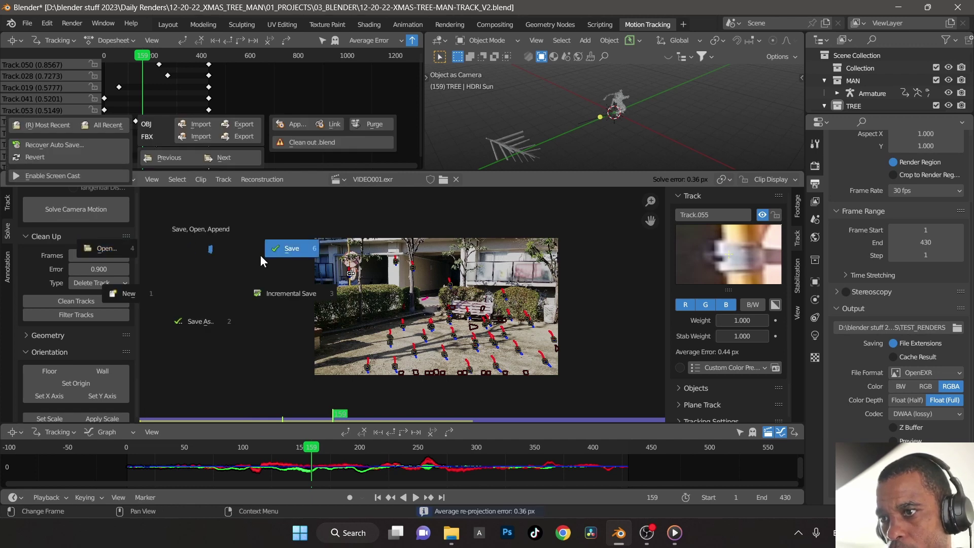
left_click(287, 255)
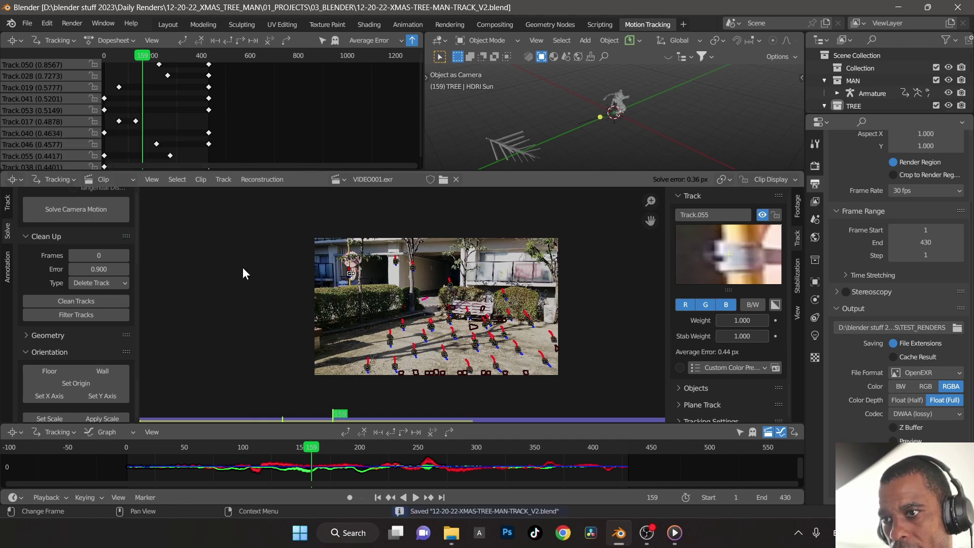
Step: Try to set the scene origin at Track.042 on the ground in front of the bench
scroll(413, 326, "up", 2)
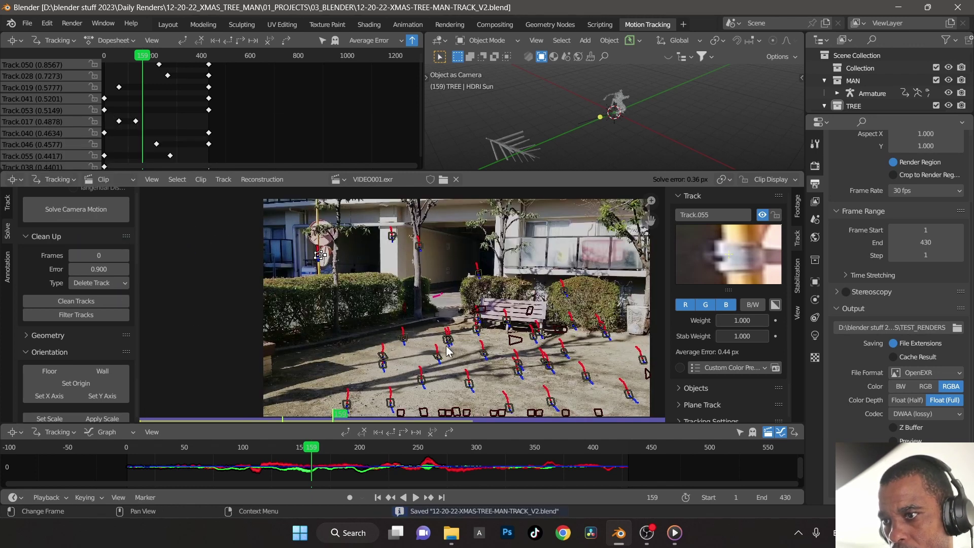
middle_click_drag(495, 349, 427, 336)
scroll(427, 337, "up", 2)
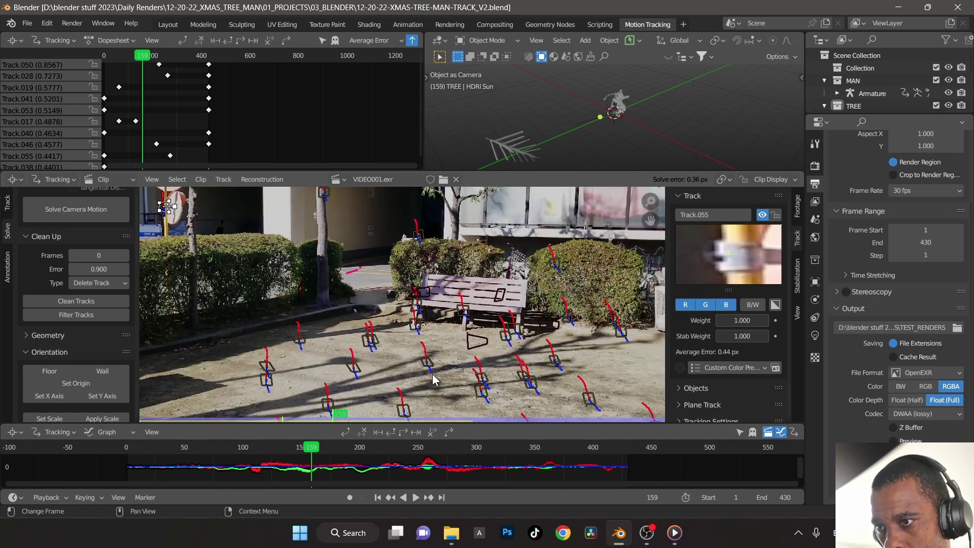
left_click(484, 381)
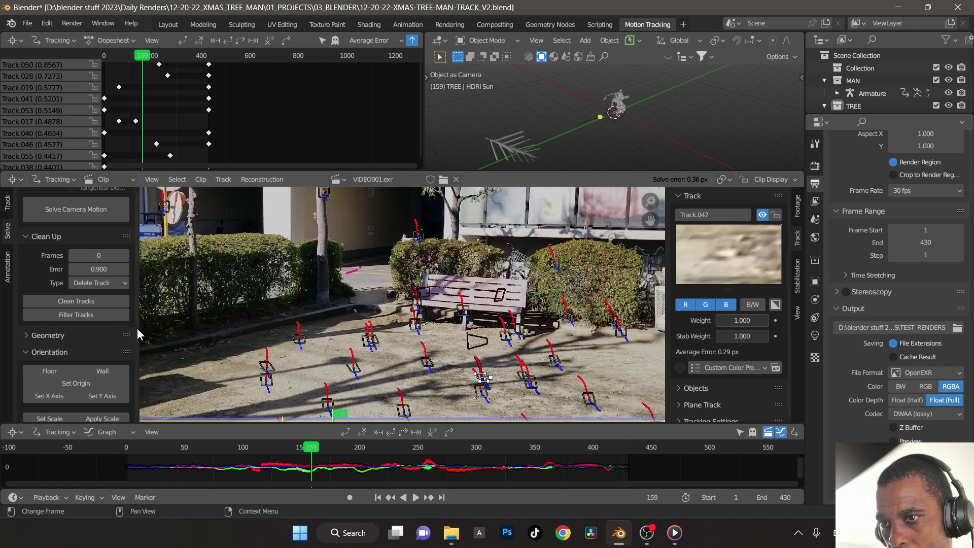
left_click(74, 381)
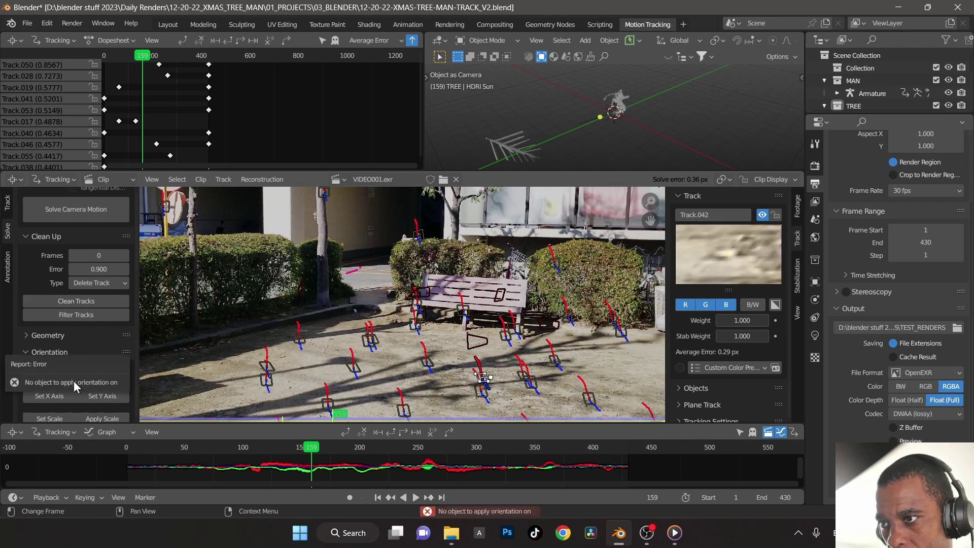
Step: Set up the tracking scene and set its origin at Track.031 on the ground in front of the bench
left_click(427, 362)
left_click(83, 385)
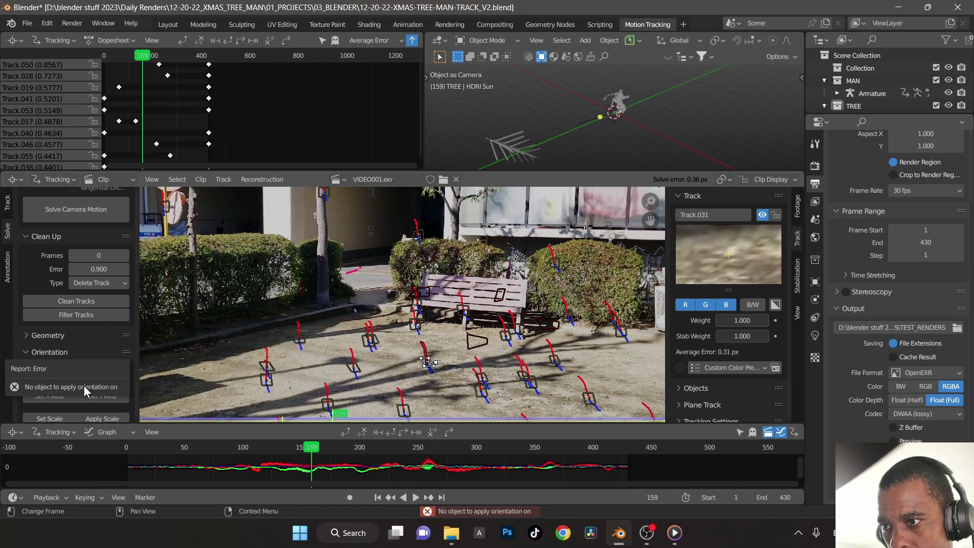
scroll(381, 351, "down", 2)
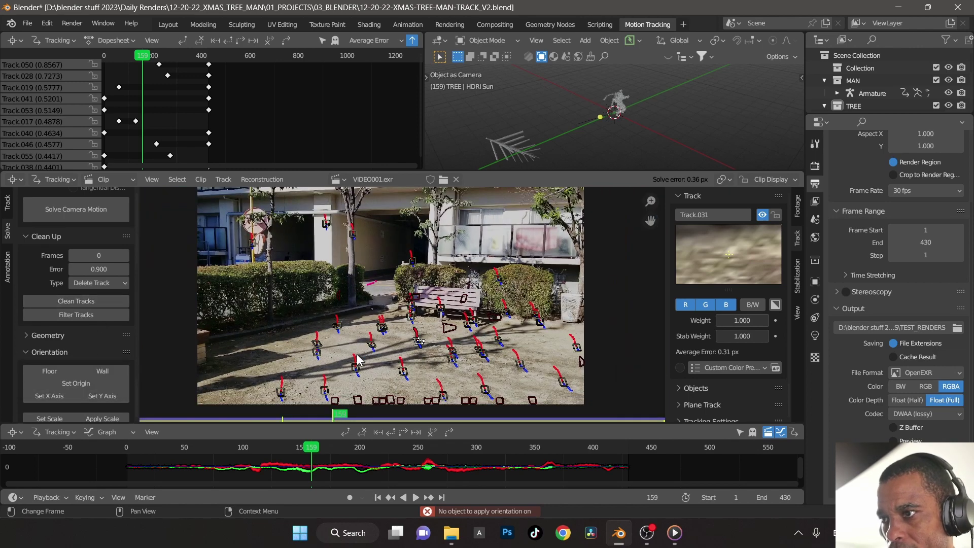
scroll(397, 353, "down", 1, "shift")
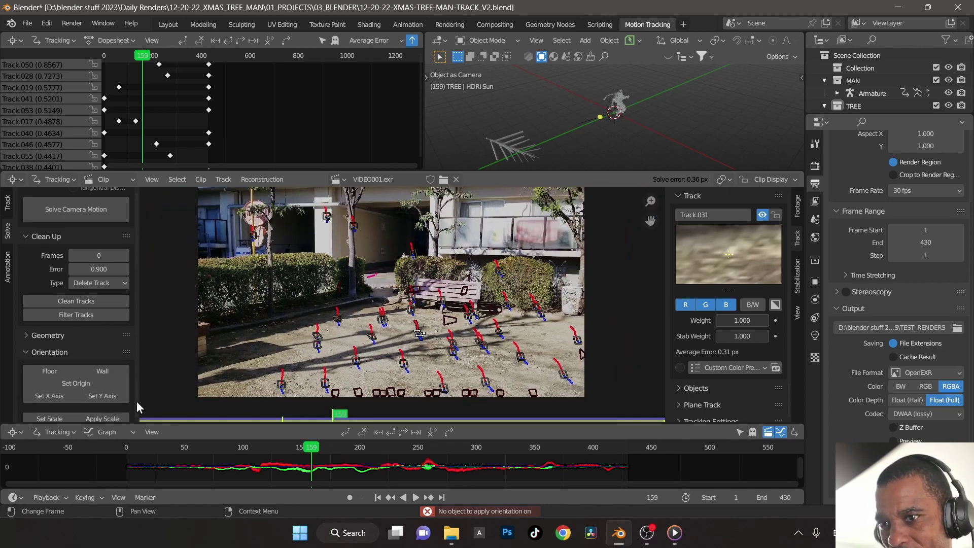
scroll(45, 400, "down", 4)
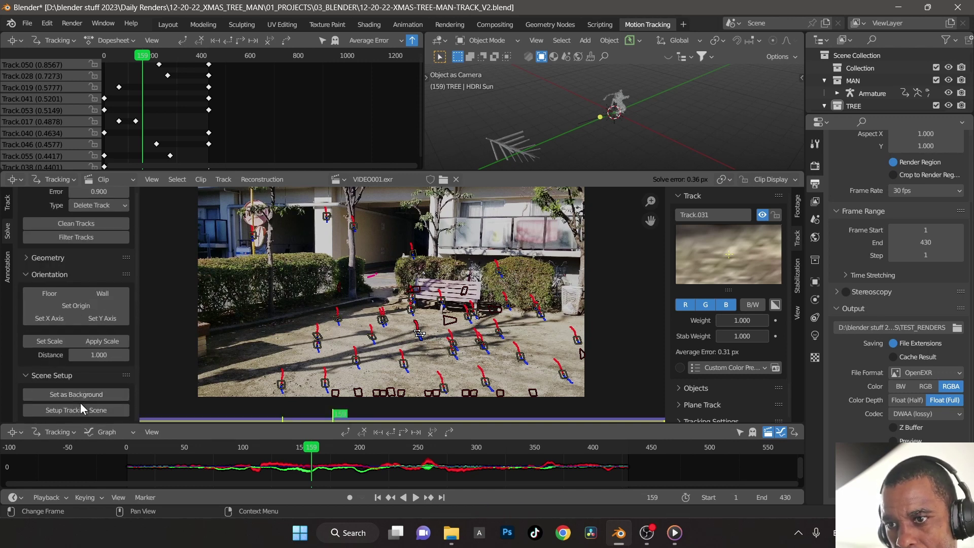
left_click(81, 409)
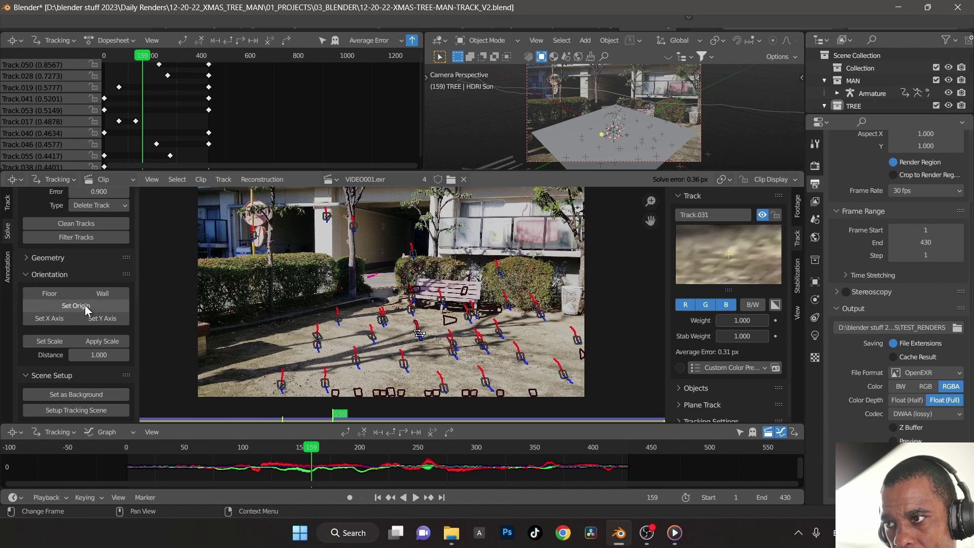
left_click(84, 305)
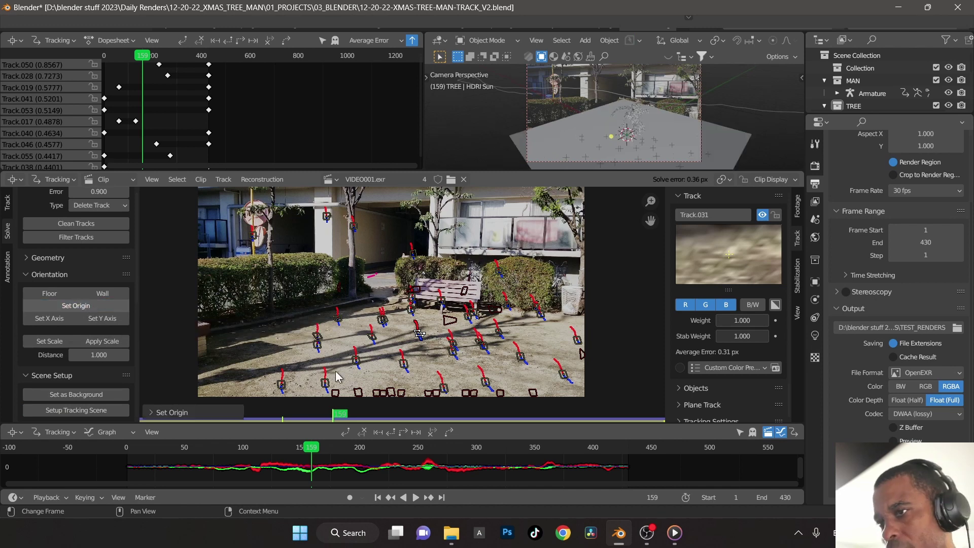
Step: Define the floor from three ground markers: Track.031, Track.032 and the marker below them in the footage
scroll(428, 356, "up", 3)
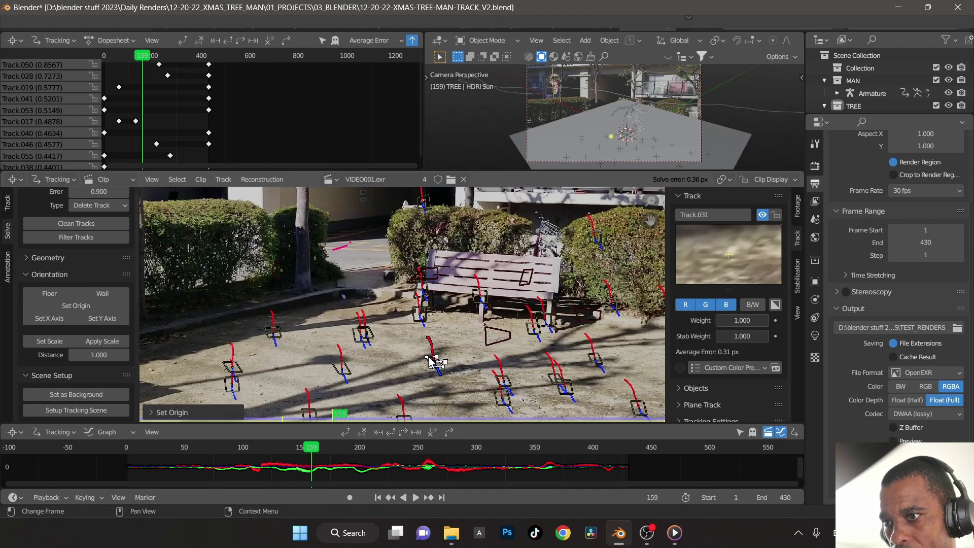
scroll(428, 356, "down", 1)
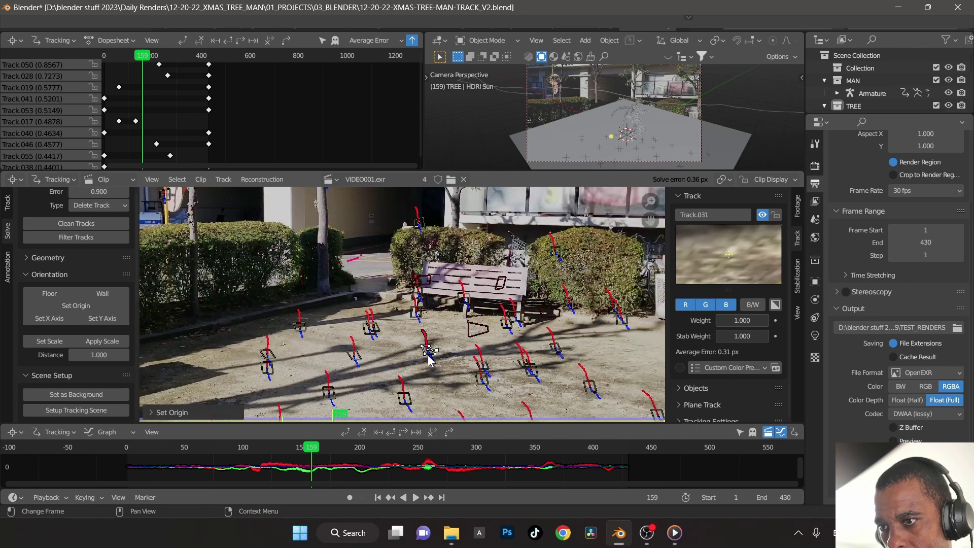
left_click(405, 399)
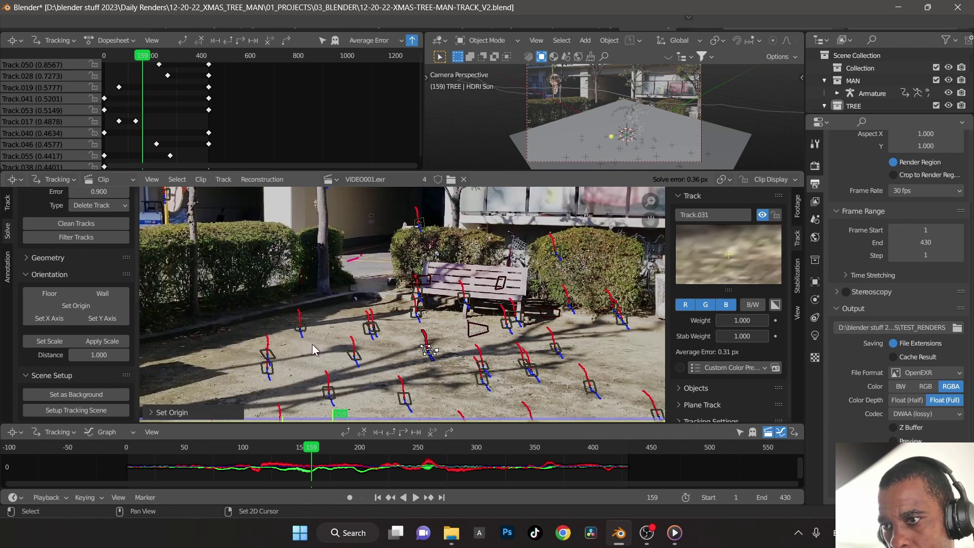
left_click(354, 356, "shift")
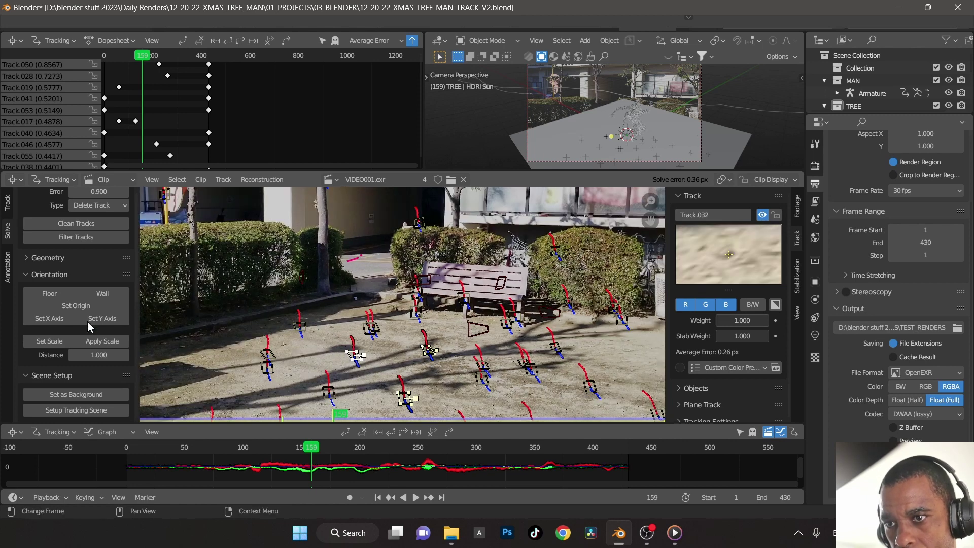
left_click(61, 293)
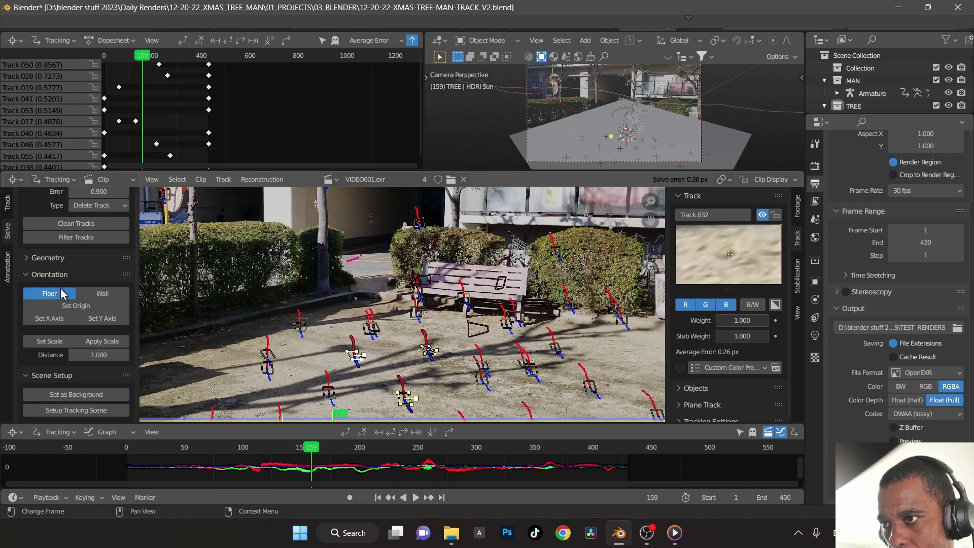
Step: Expand the collapsed application header to its full height to expose the main menus and workspace names
left_click(394, 364)
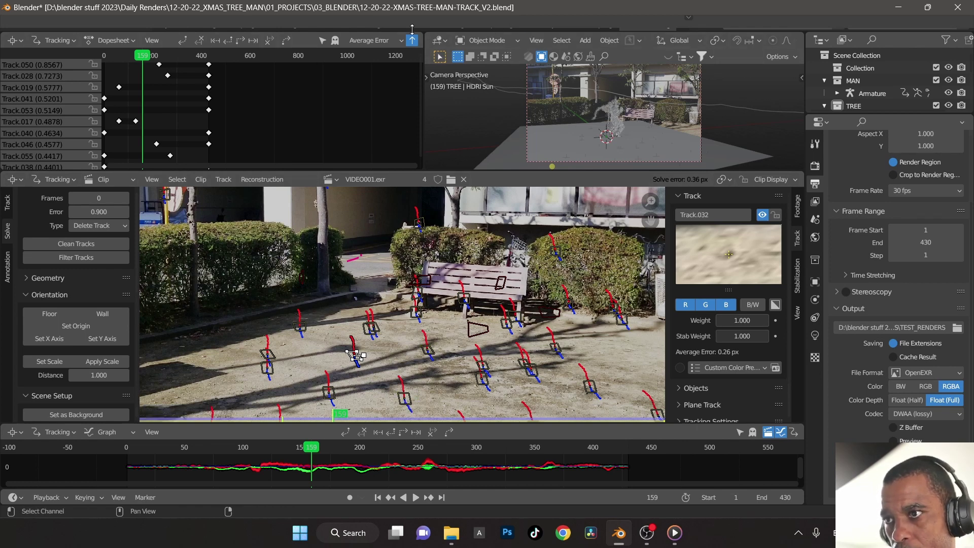
left_click_drag(153, 16, 150, 26)
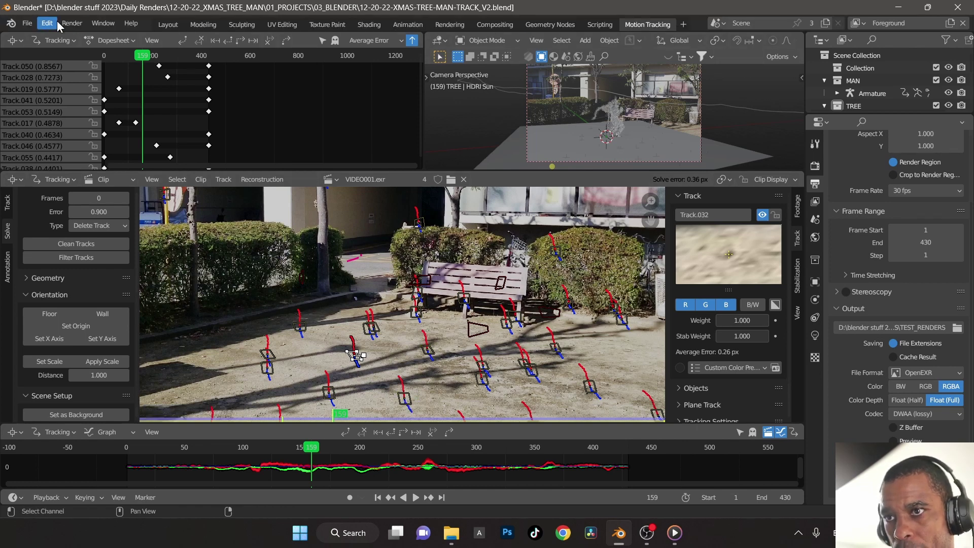
Step: In the Layout workspace's camera view, rotate the Camera about 19.8° around global Z, using the 3D Cursor as pivot point
left_click(168, 26)
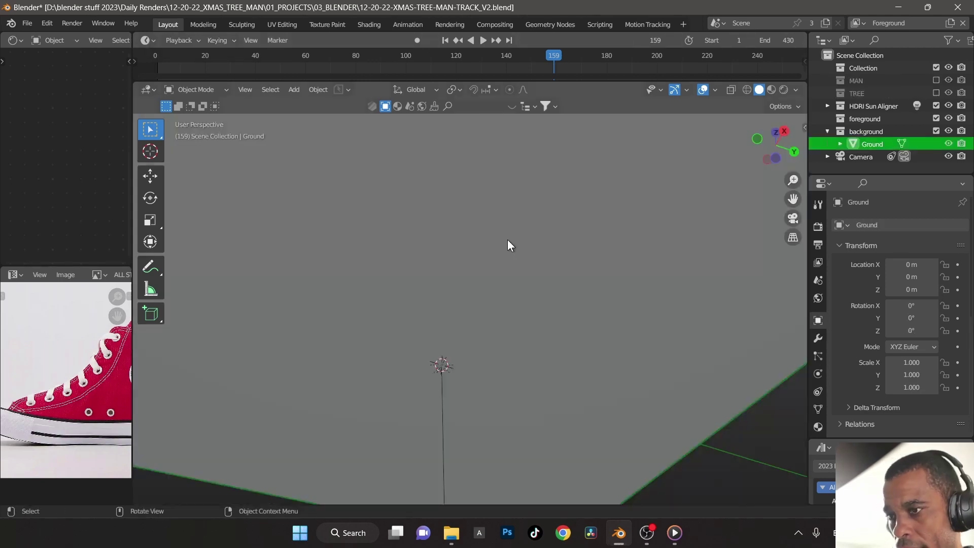
key("KP_0")
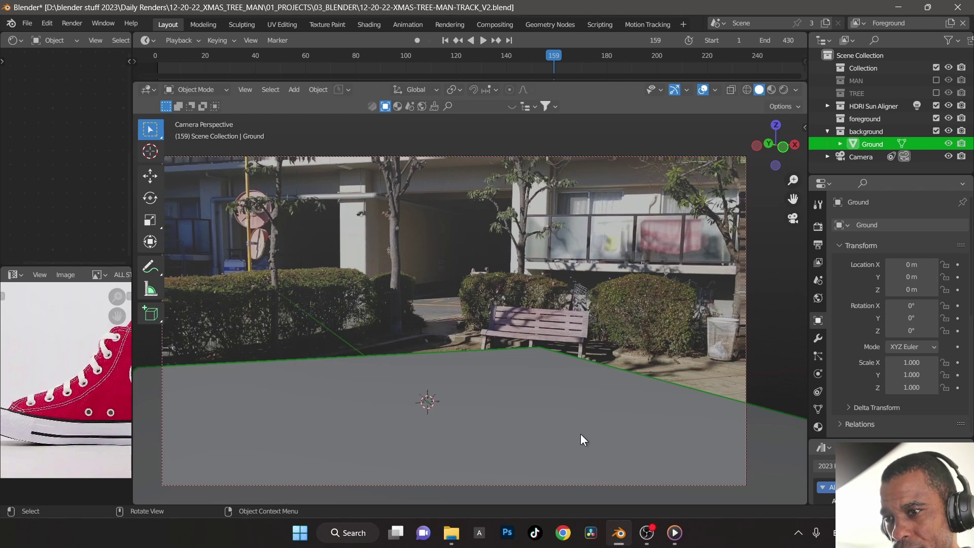
left_click(859, 156)
left_click(455, 88)
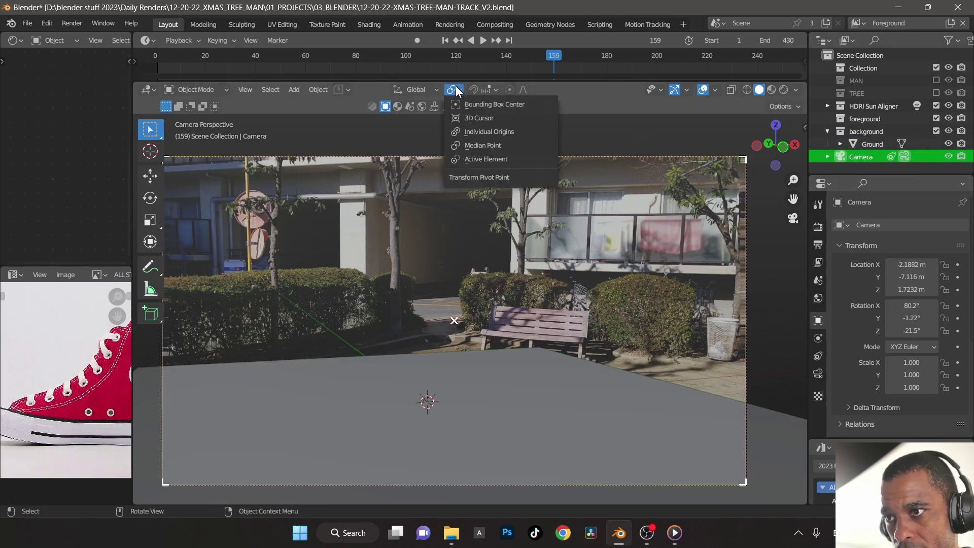
left_click(463, 119)
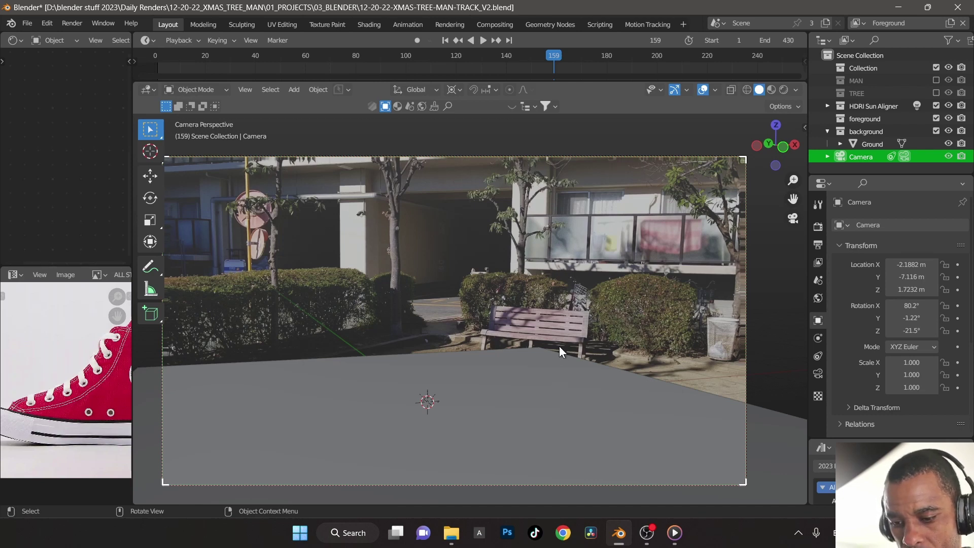
key("r")
key("z")
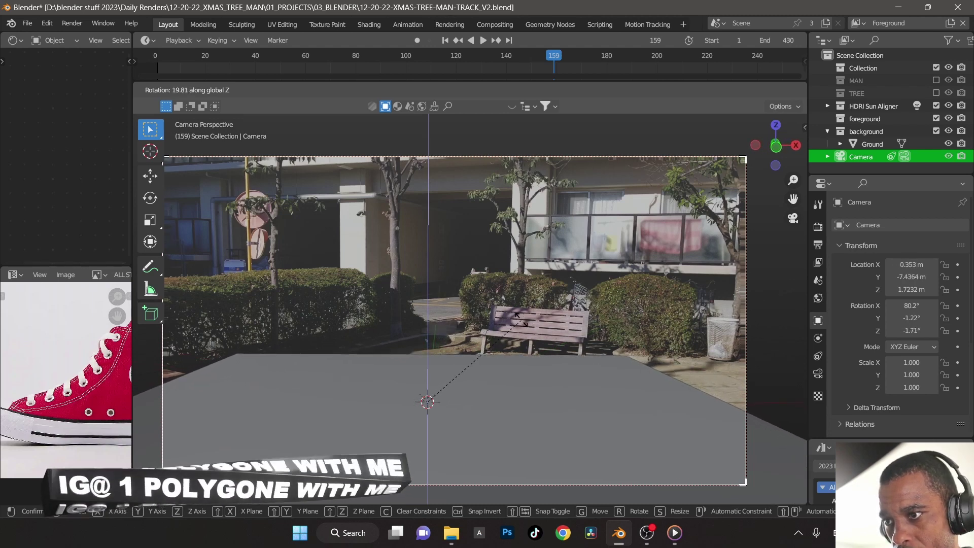
left_click(522, 320)
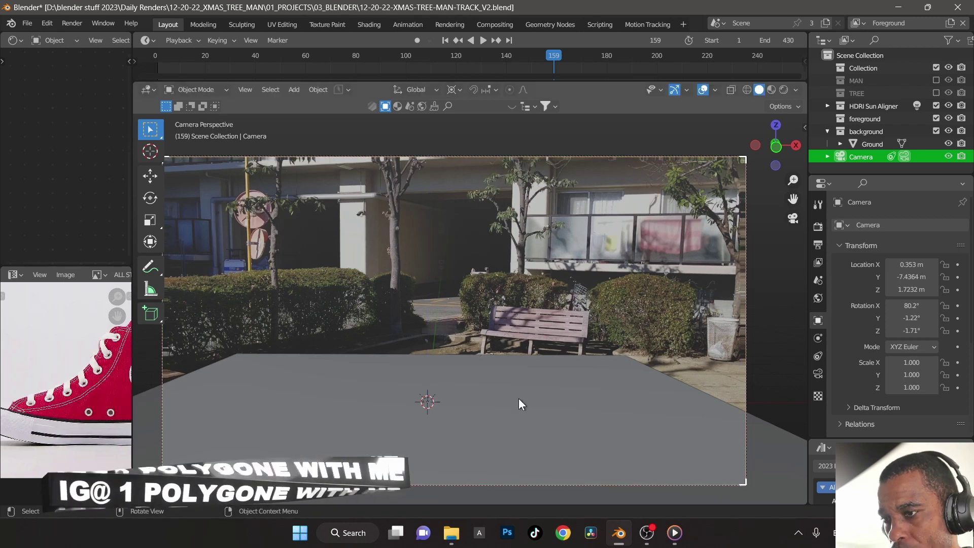
Step: Try a 50% proxy render size for the VIDEO001.exr clip in the Camera's background images
left_click(570, 403)
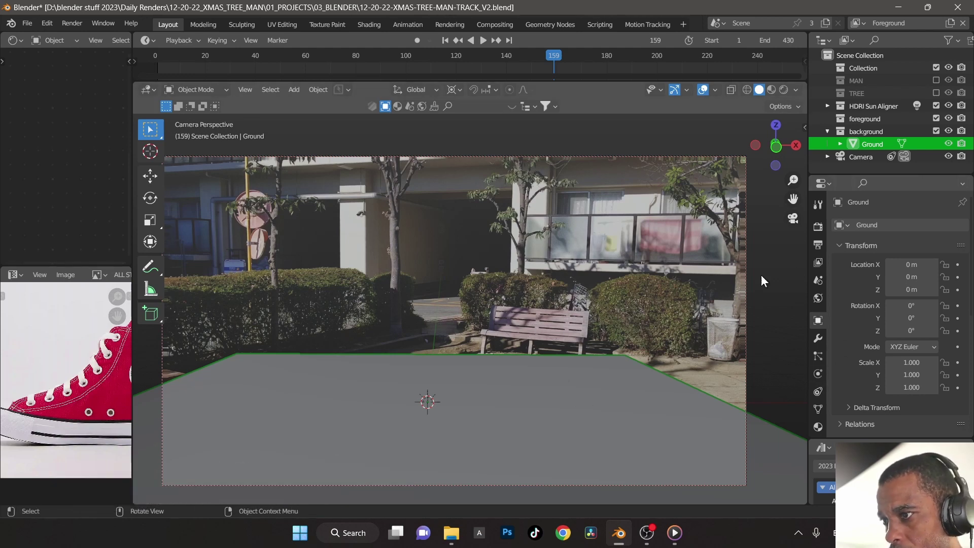
left_click(817, 338)
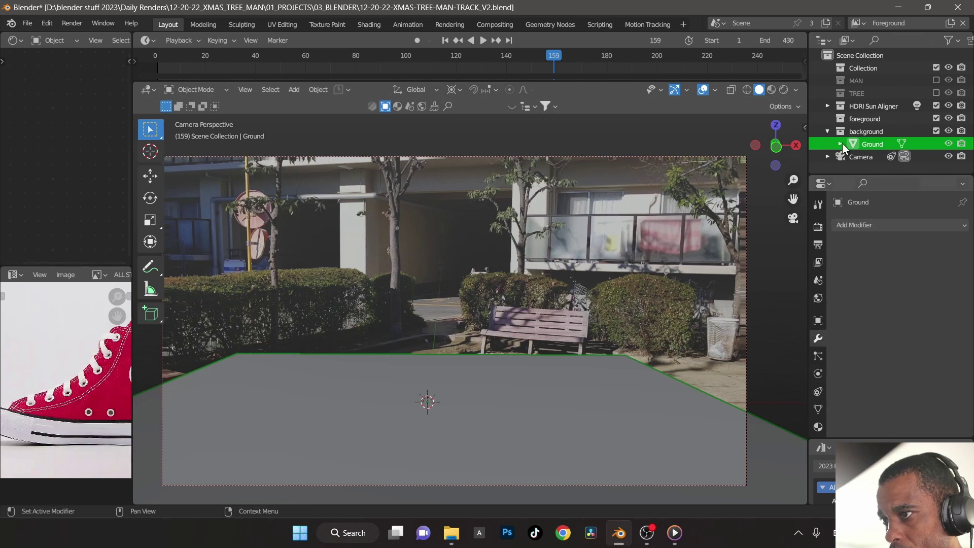
left_click(857, 156)
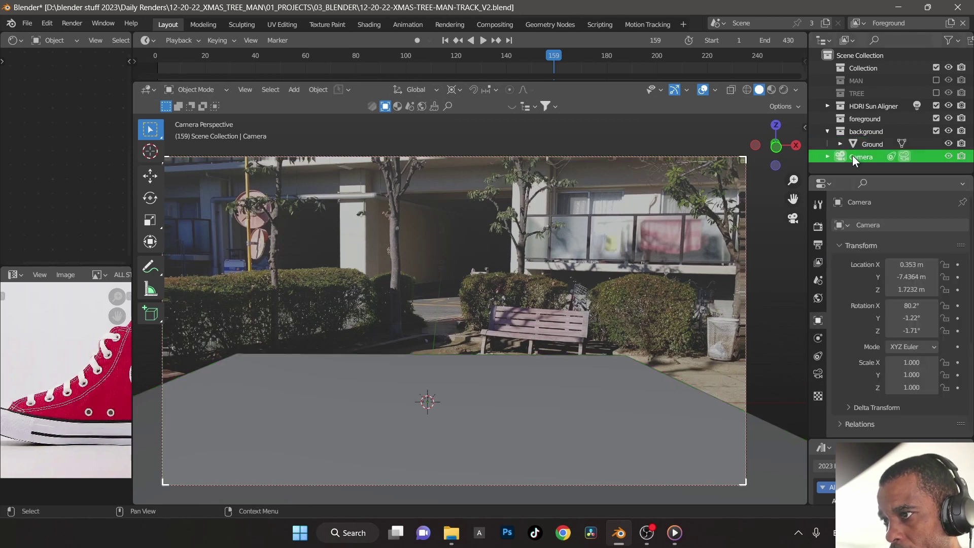
left_click(819, 377)
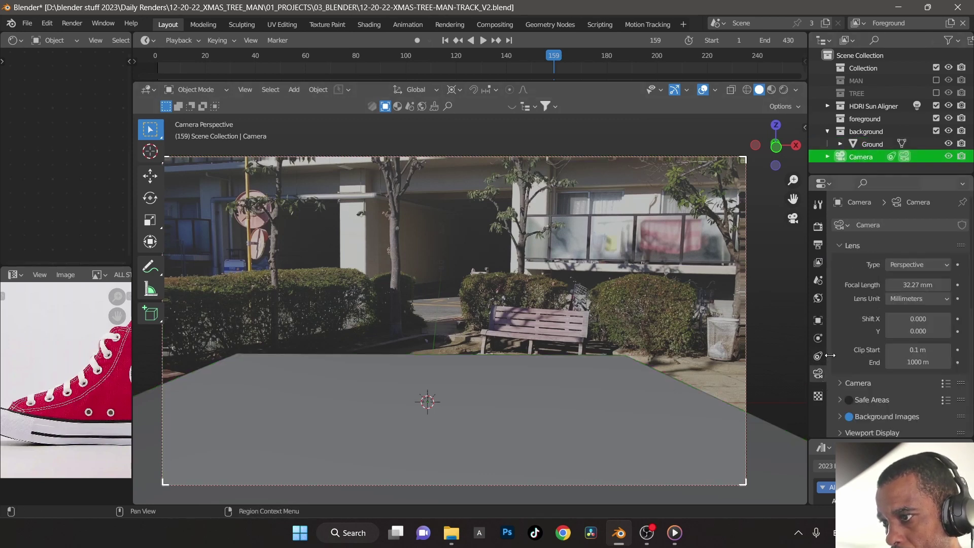
left_click(842, 414)
scroll(846, 392, "down", 6)
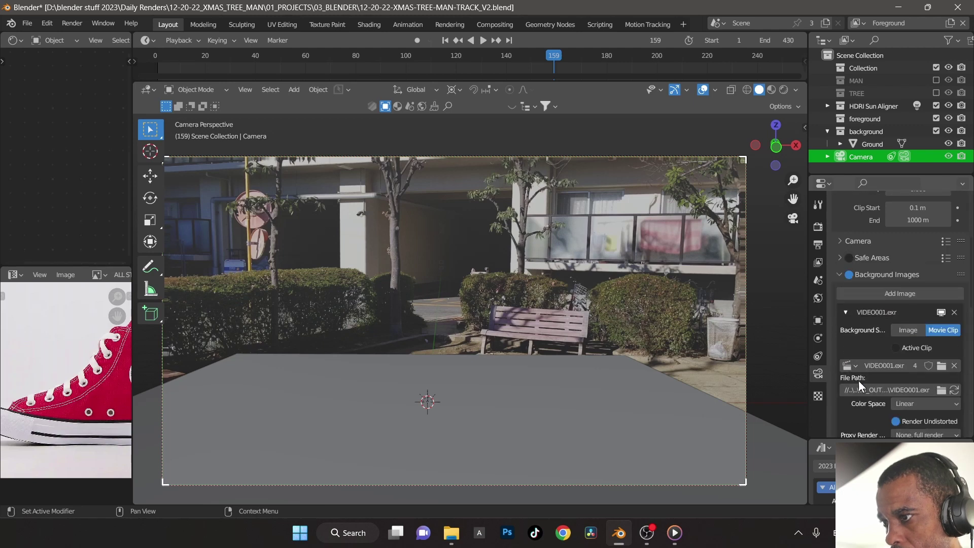
scroll(865, 334, "down", 3)
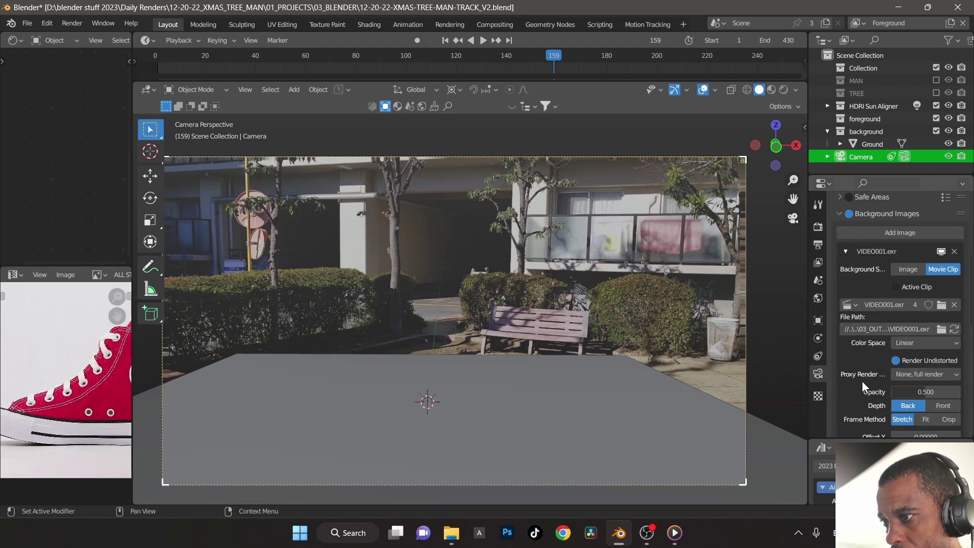
left_click(937, 376)
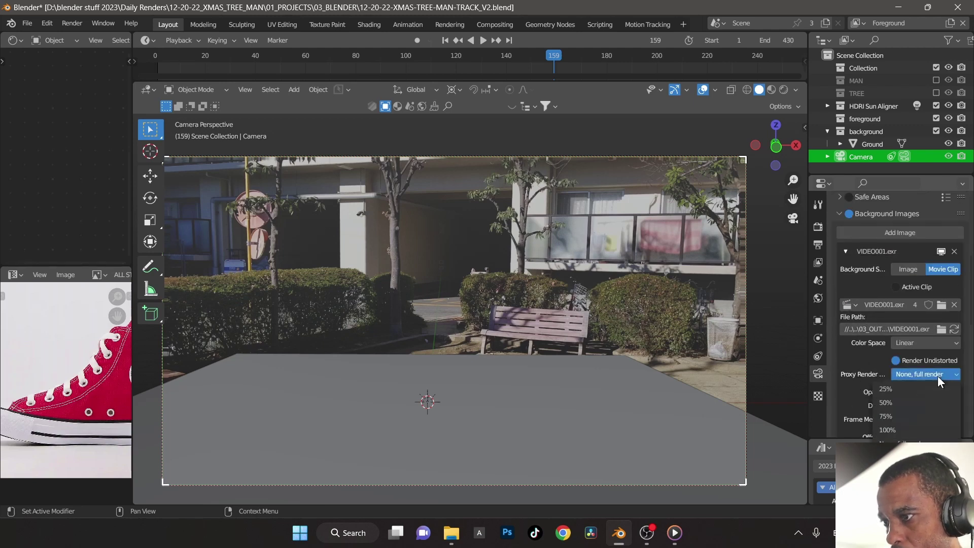
left_click(900, 403)
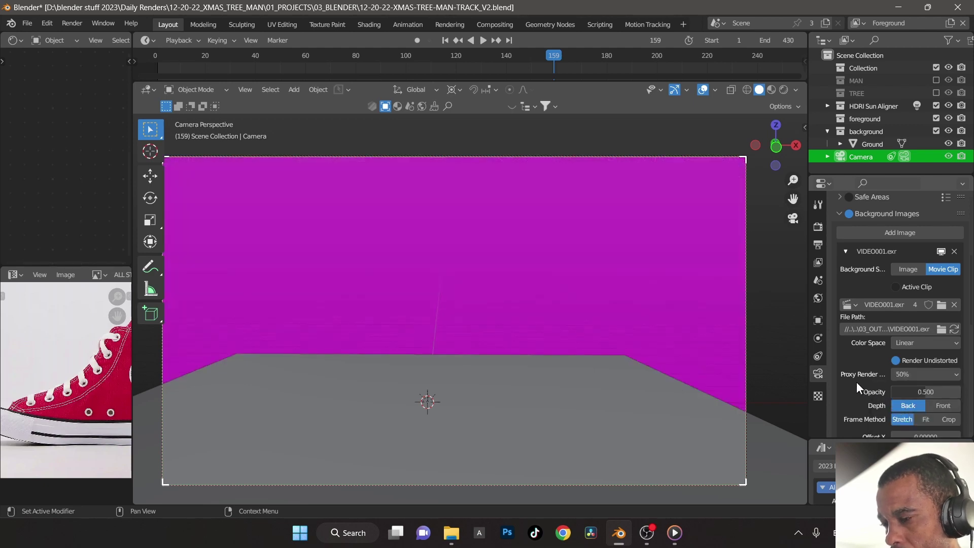
scroll(856, 382, "down", 2)
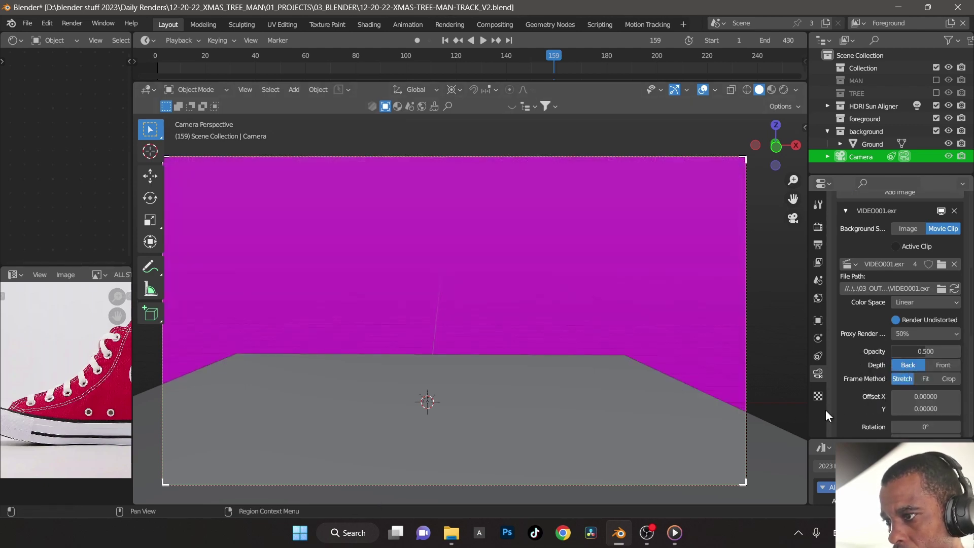
Step: In the Motion Tracking workspace, choose the 50% undistorted proxy for VIDEO001.exr, save the project and build the proxy
left_click(639, 27)
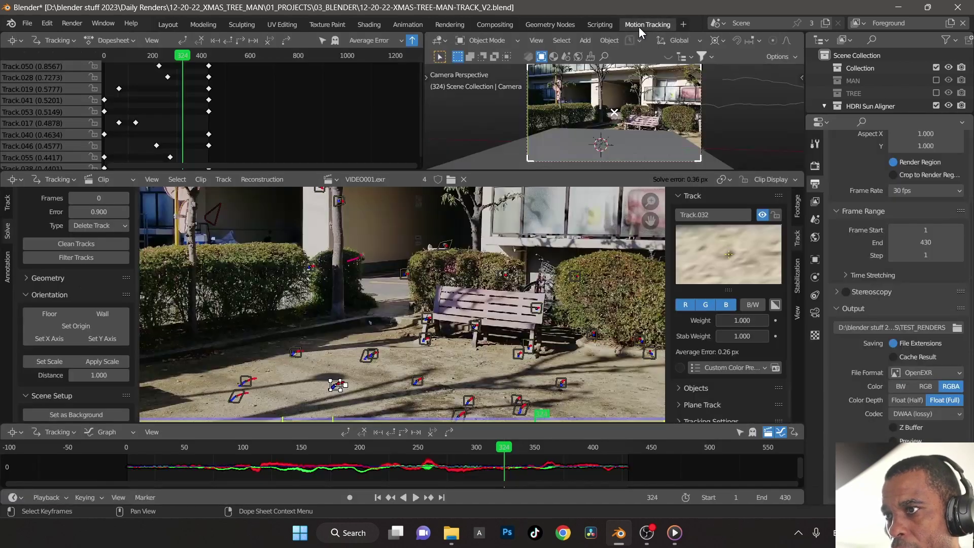
scroll(695, 376, "down", 2)
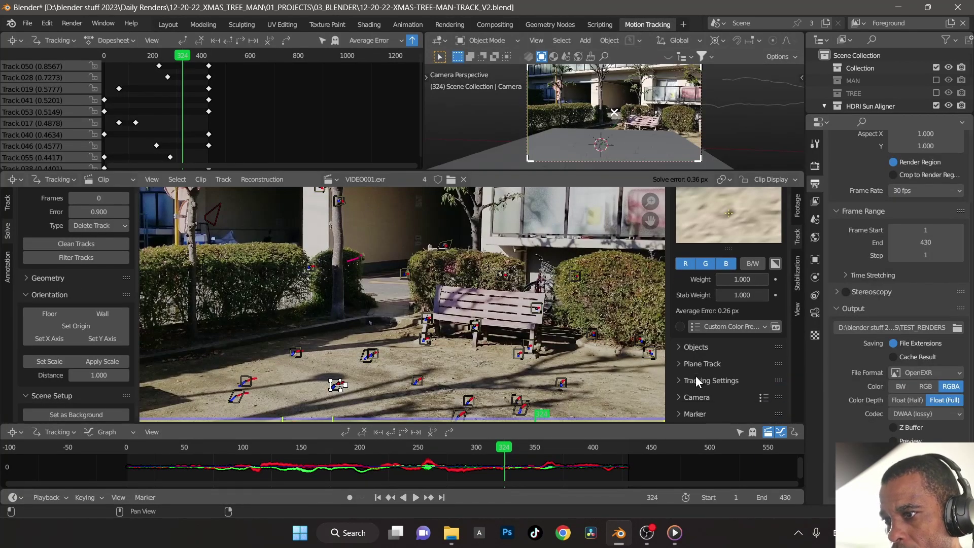
scroll(682, 326, "up", 2)
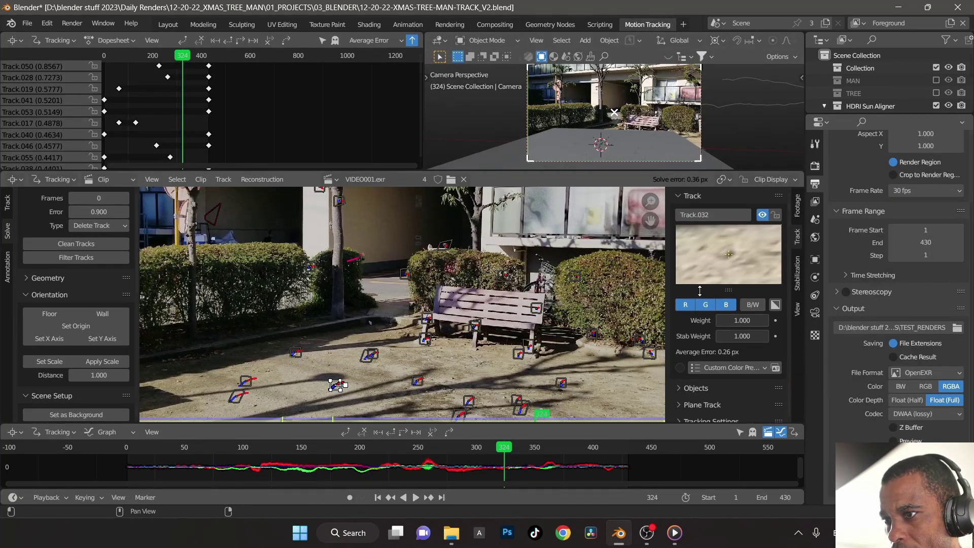
scroll(689, 368, "down", 1)
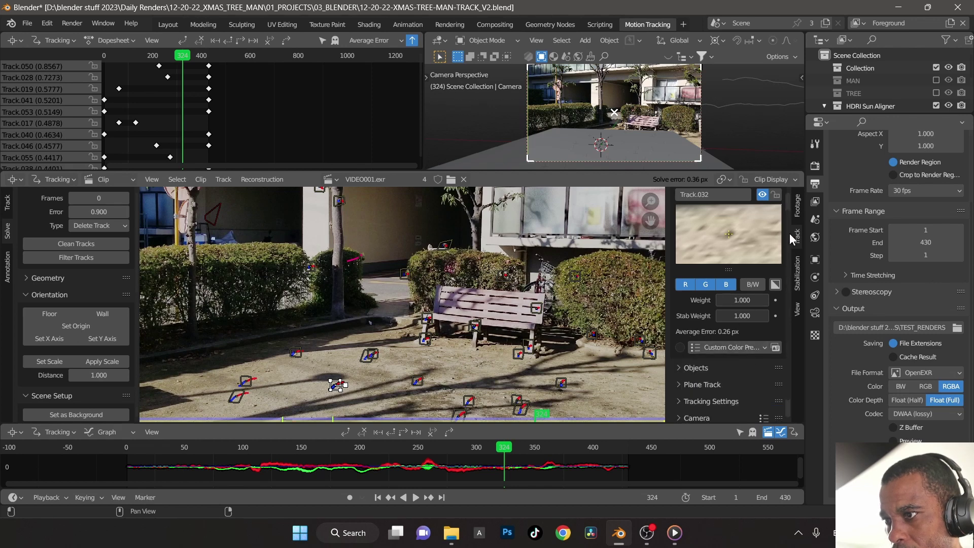
left_click(797, 208)
left_click(679, 213)
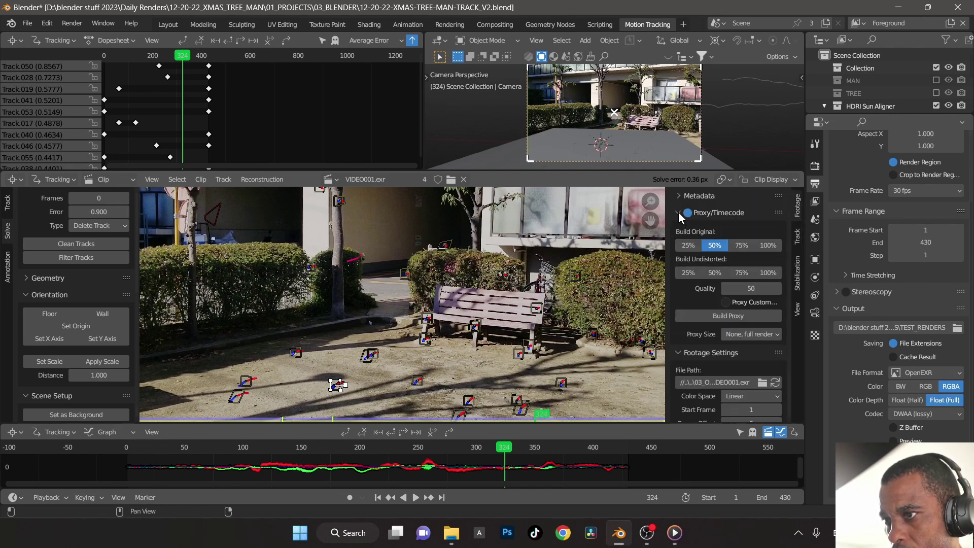
left_click(717, 270)
key("ctrl+s")
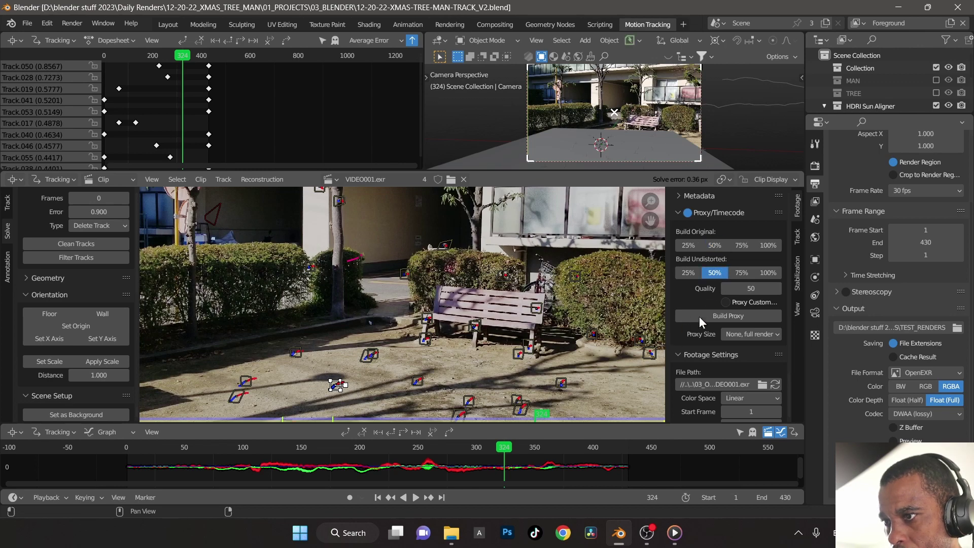
left_click(713, 316)
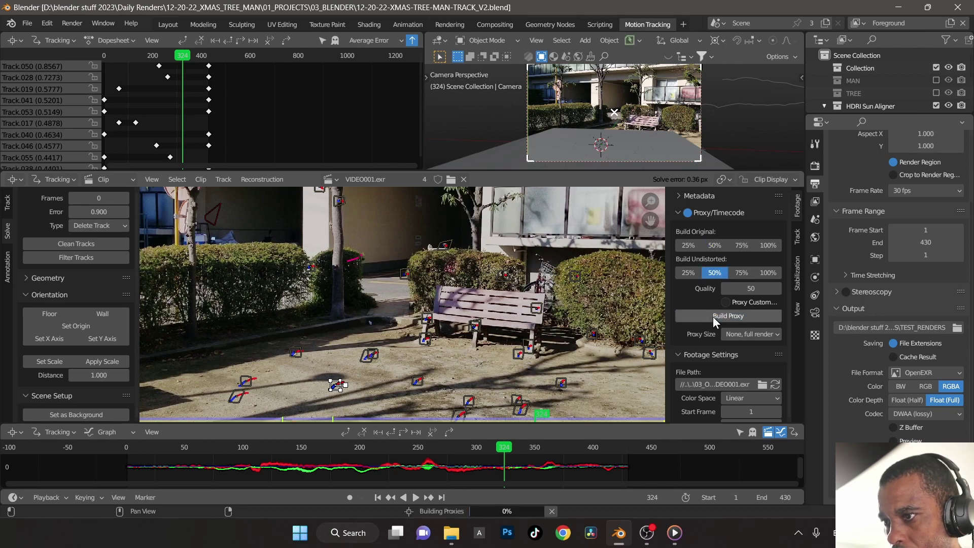
Step: Set the Camera background clip's proxy render size to 50% in the Layout workspace and play the shot briefly
key("ctrl+Page_Down")
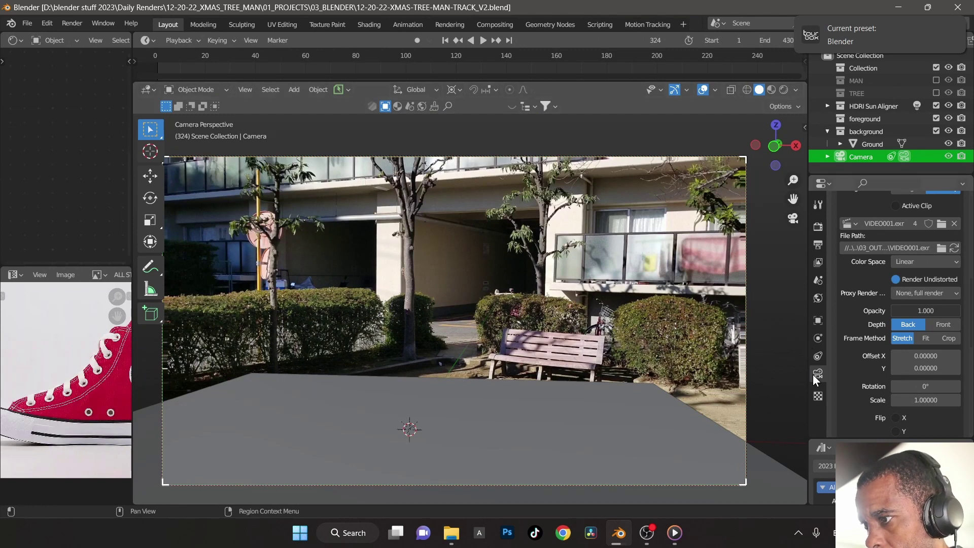
left_click(927, 292)
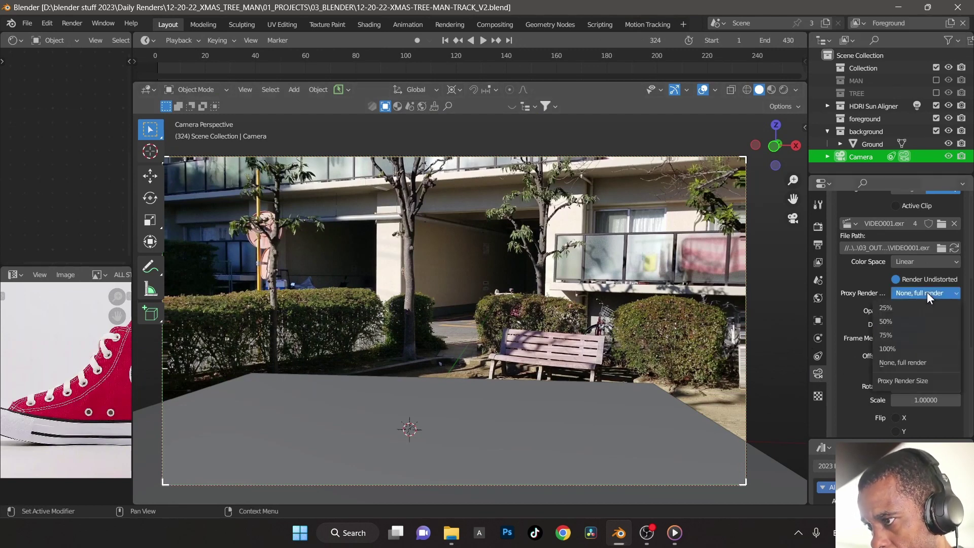
left_click(906, 322)
key("space")
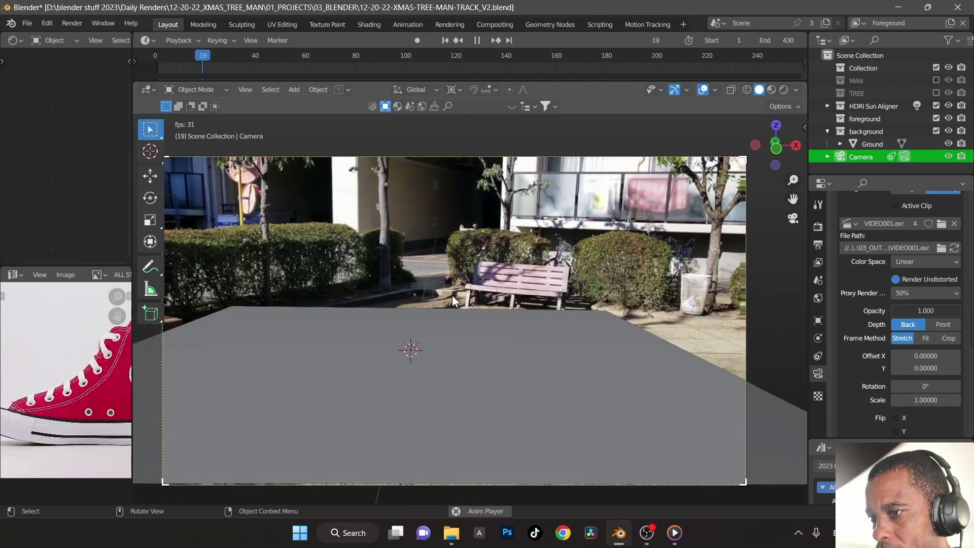
key("space")
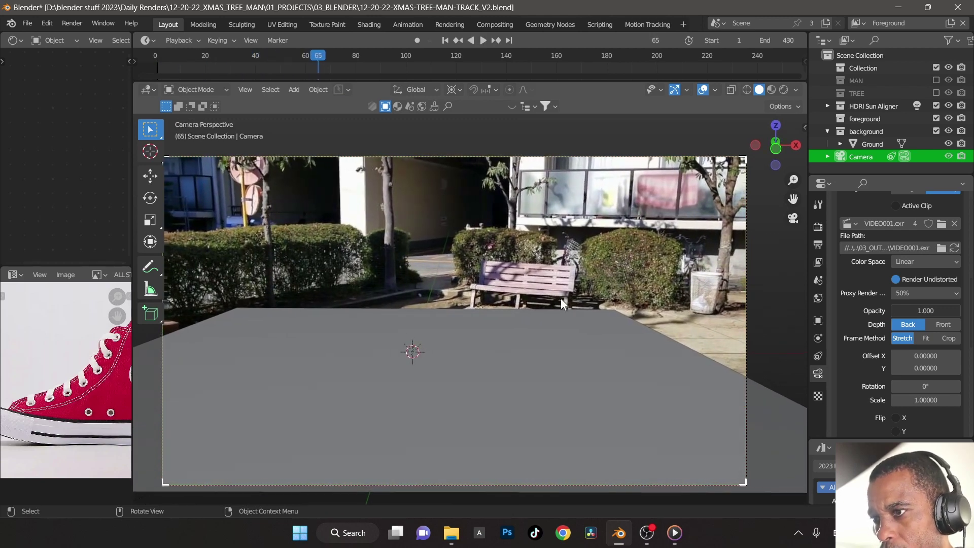
Step: Enable the Motion Tracking viewport overlay and play the shot to check the tracked markers against the ground
left_click(719, 90)
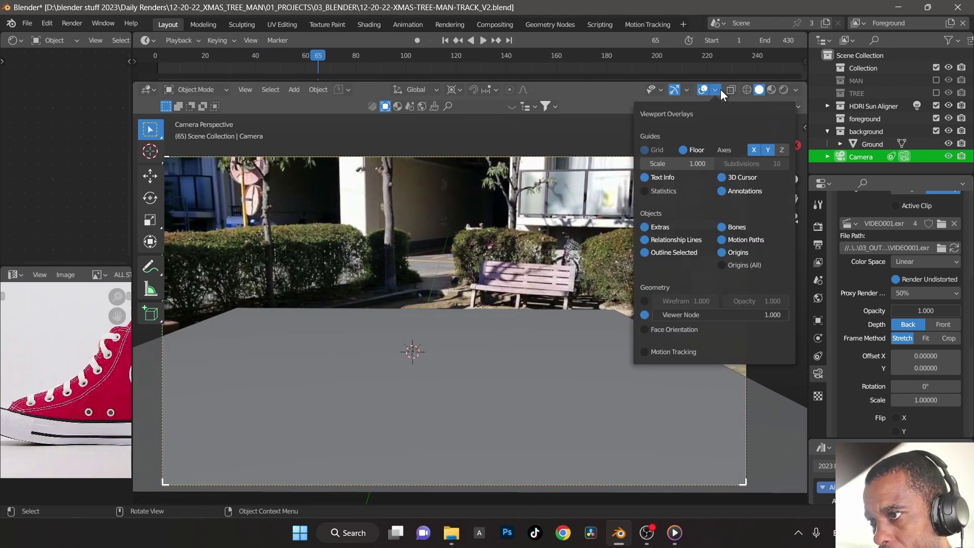
left_click(667, 351)
key("space")
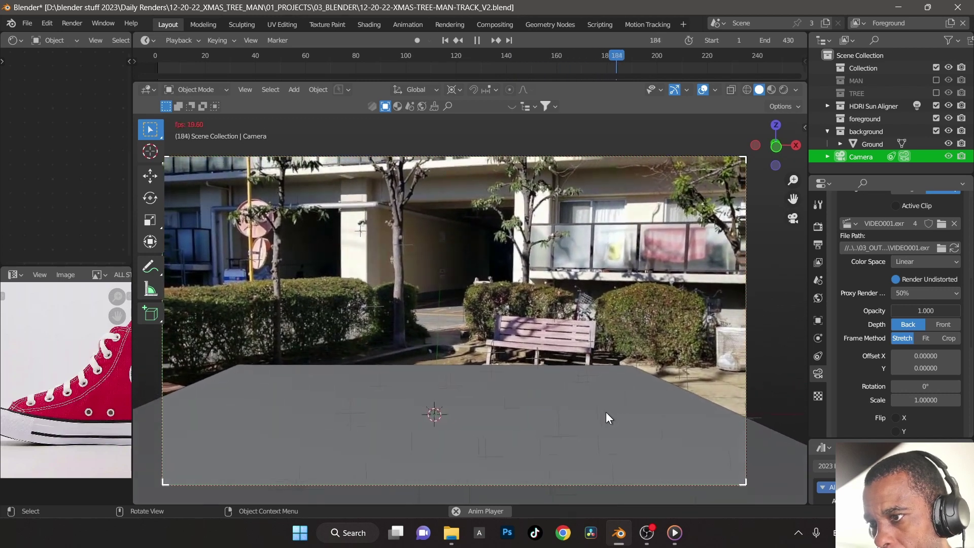
key("space")
Step: Rotate the Ground plane about -37.5° around global Z to align its far edge with the bench
left_click(606, 417)
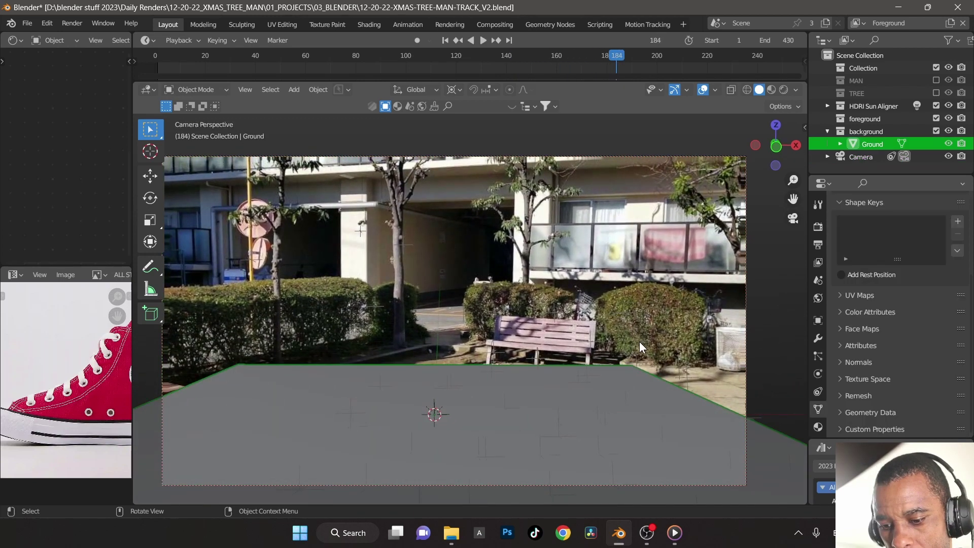
key("r")
key("z")
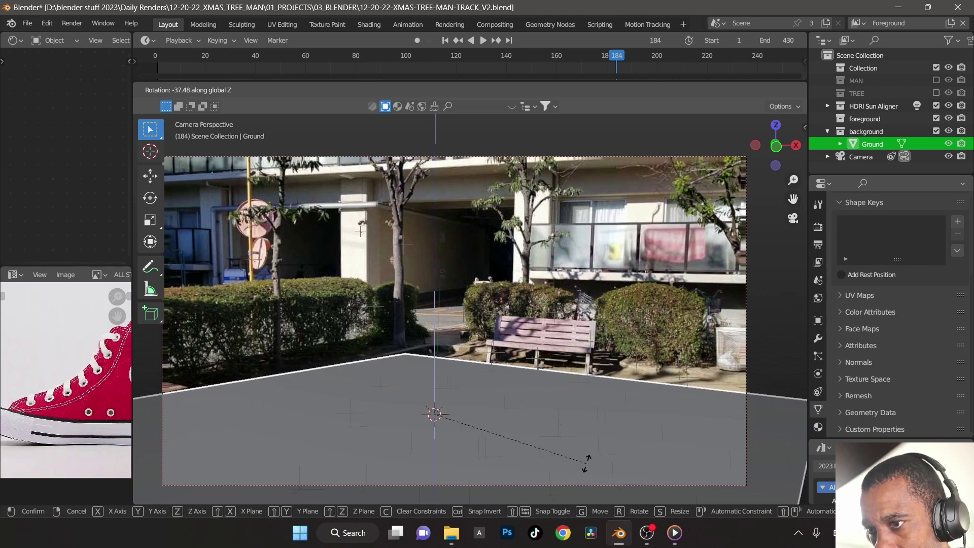
left_click(586, 463)
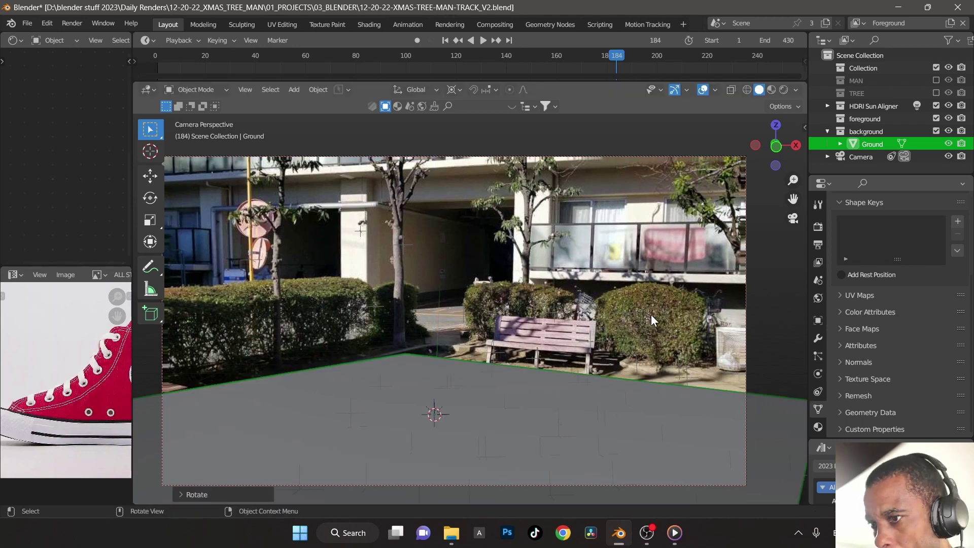
Step: Raise the Ground plane's far edge by the bench about 0.34 m along global Z, and play the shot to check it
key("Tab")
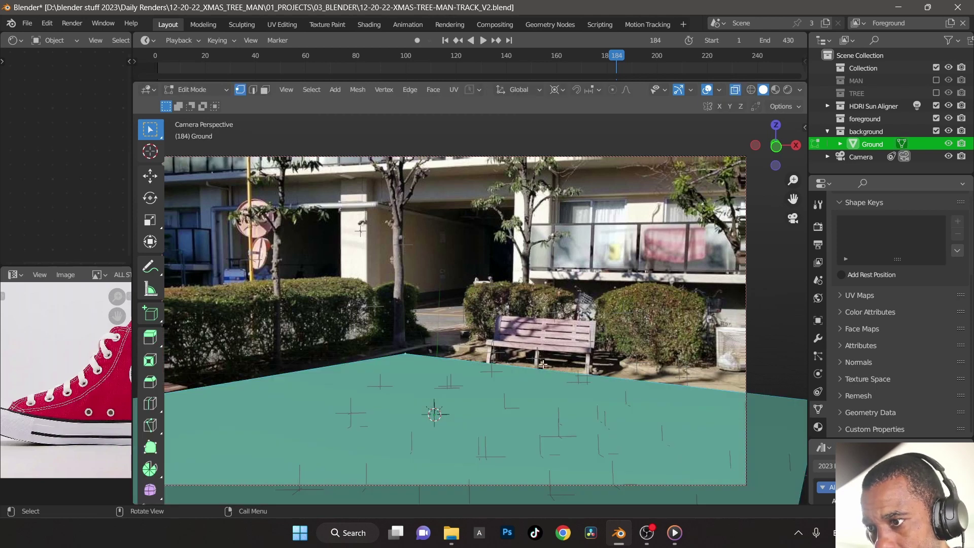
key("alt+a")
key("ctrl+Tab")
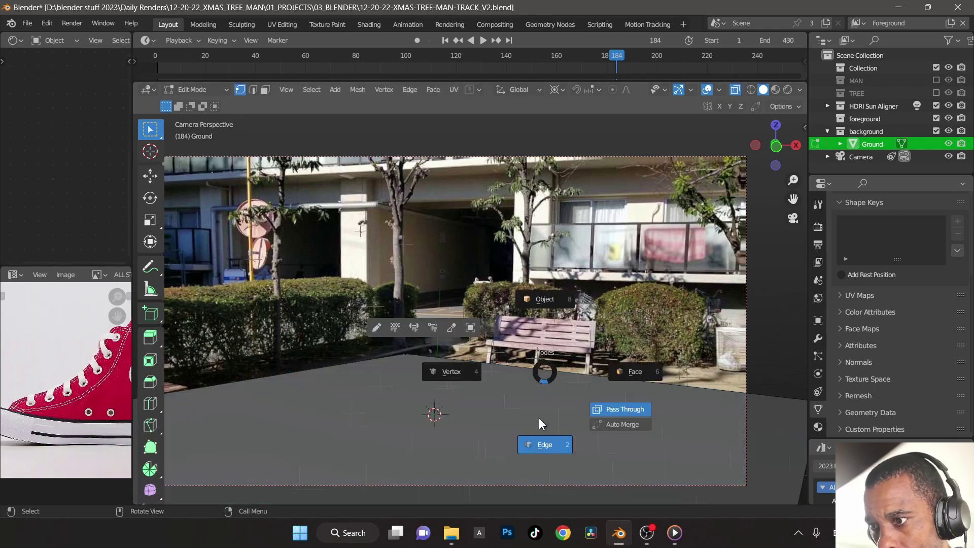
left_click(543, 443)
left_click(594, 376)
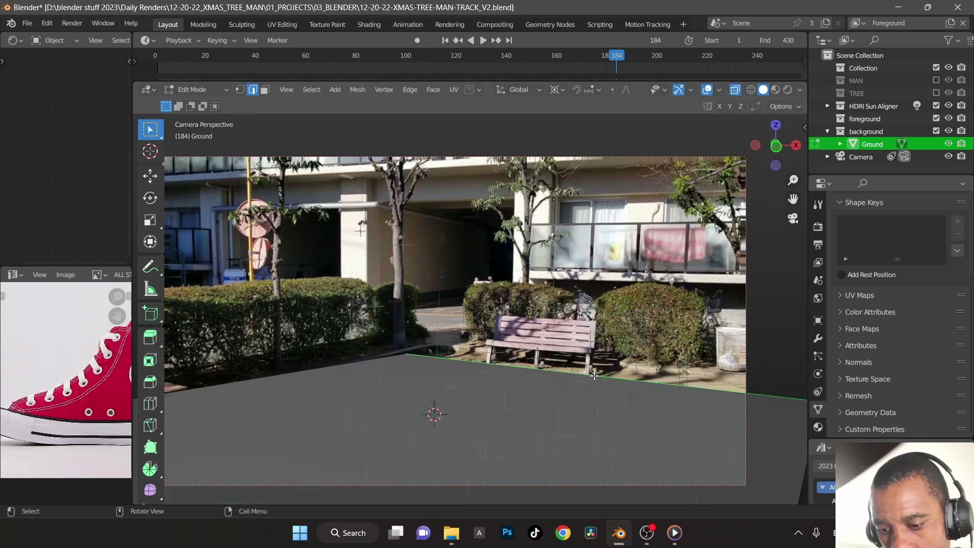
key("g")
key("y")
key("z")
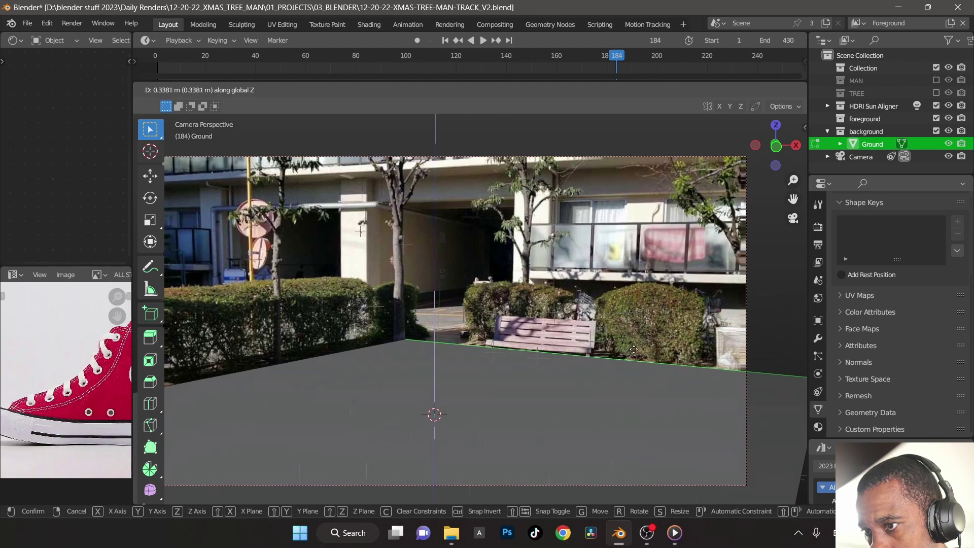
left_click(548, 394)
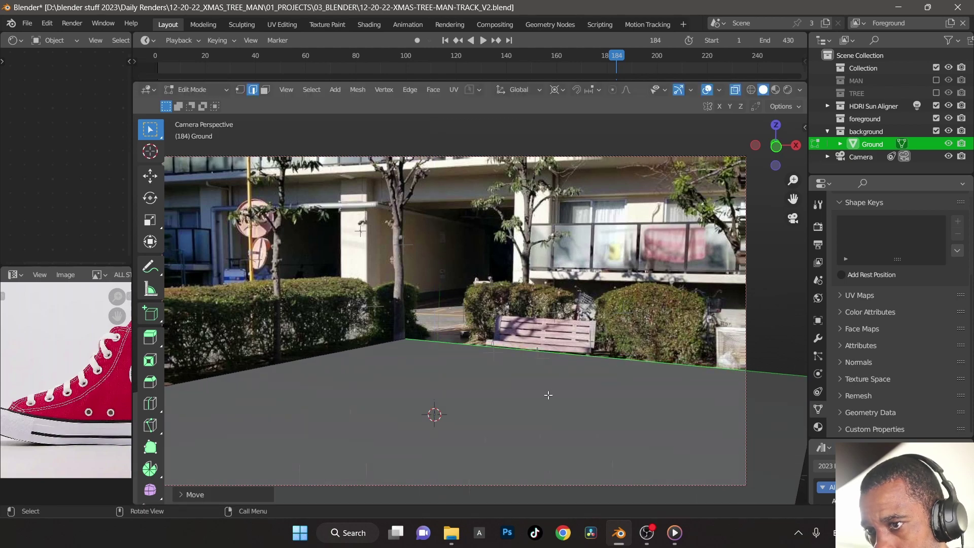
key("space")
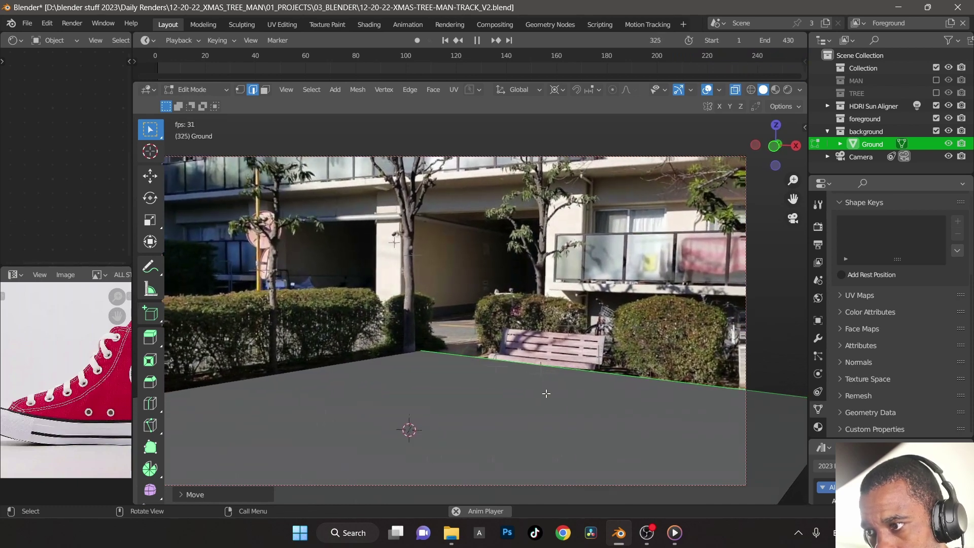
key("space")
Step: Lower the whole Ground object about 0.03 m along global Z in the right orthographic view
middle_click_drag(546, 393, 548, 374)
key("KP_3")
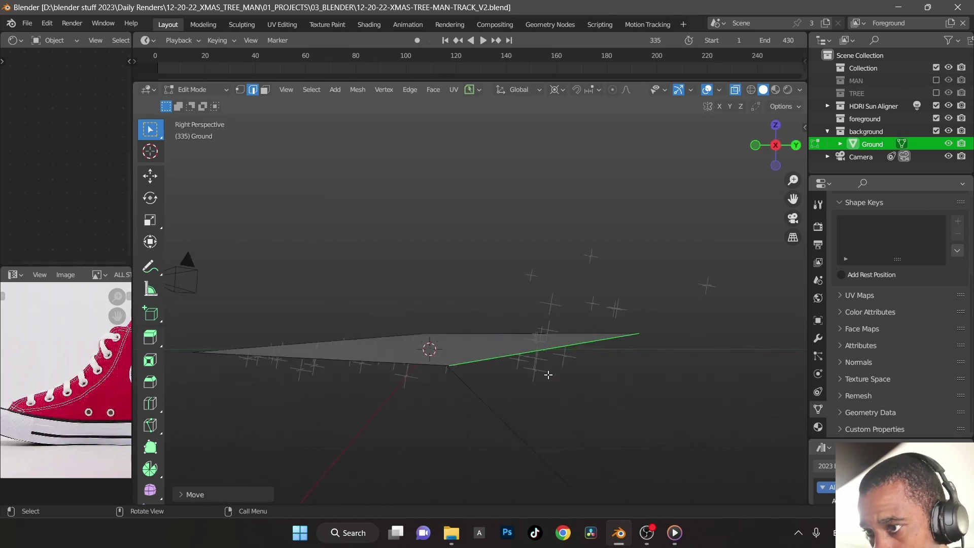
key("KP_5")
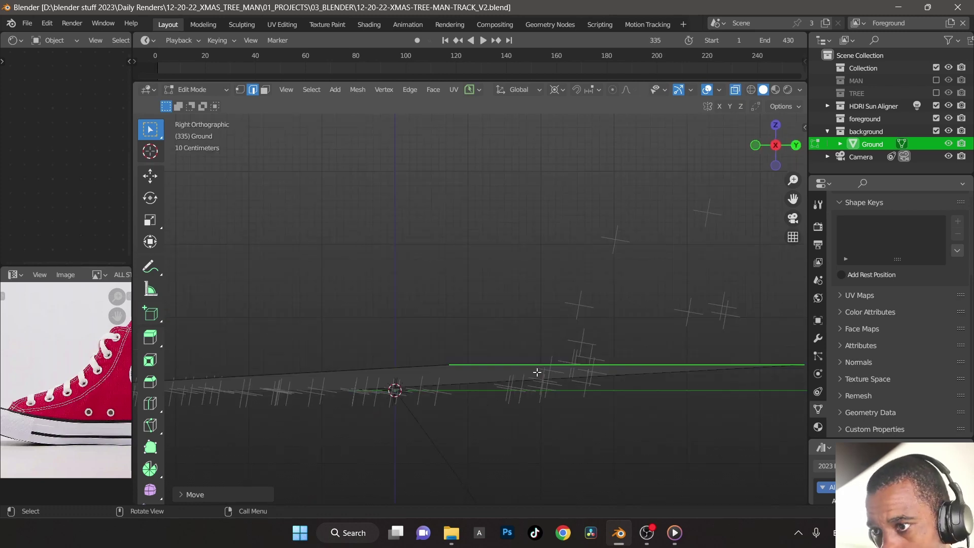
key("Tab")
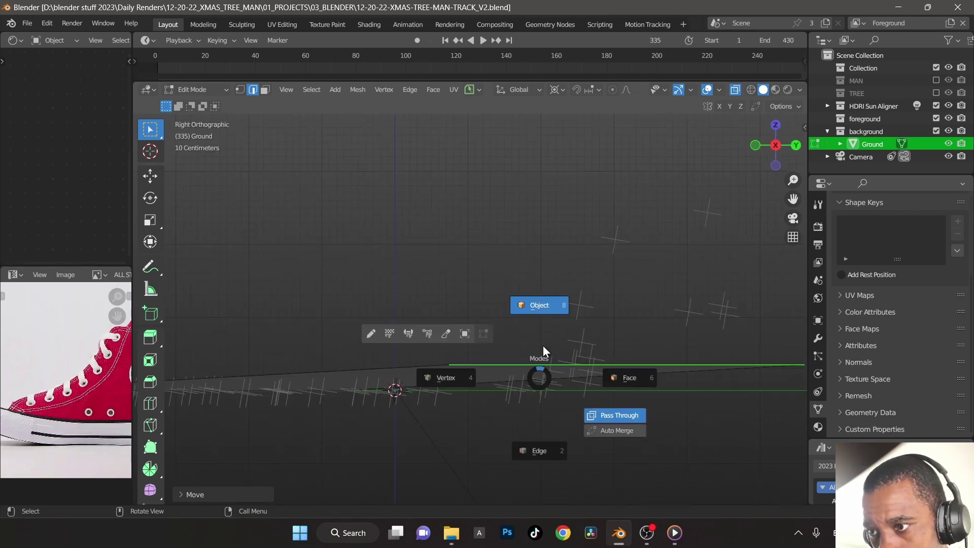
left_click(546, 314)
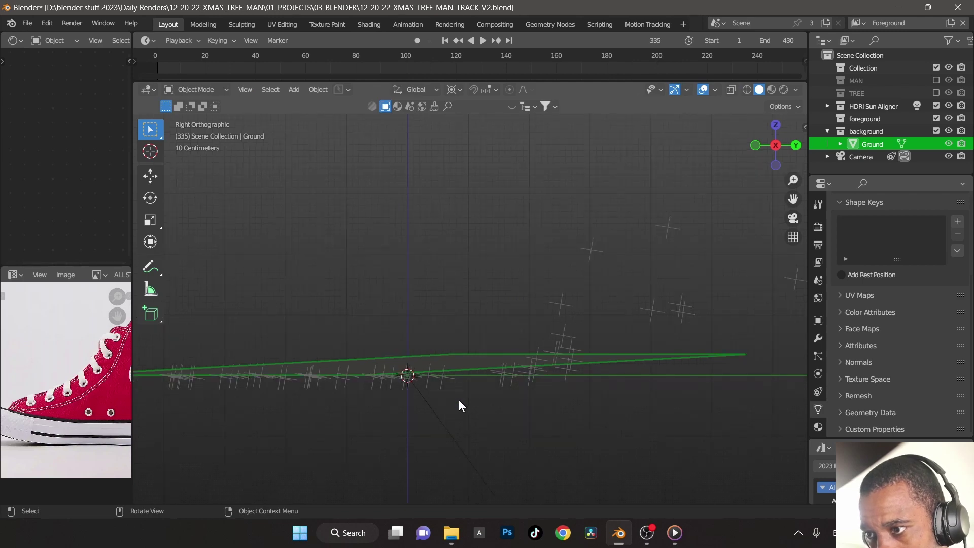
middle_click_drag(446, 363, 508, 369, "shift")
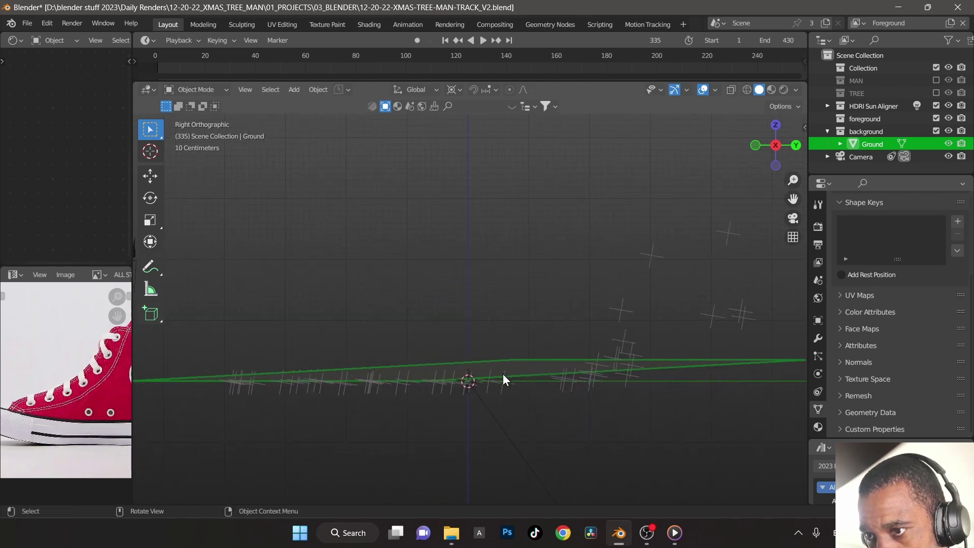
key("g")
key("z")
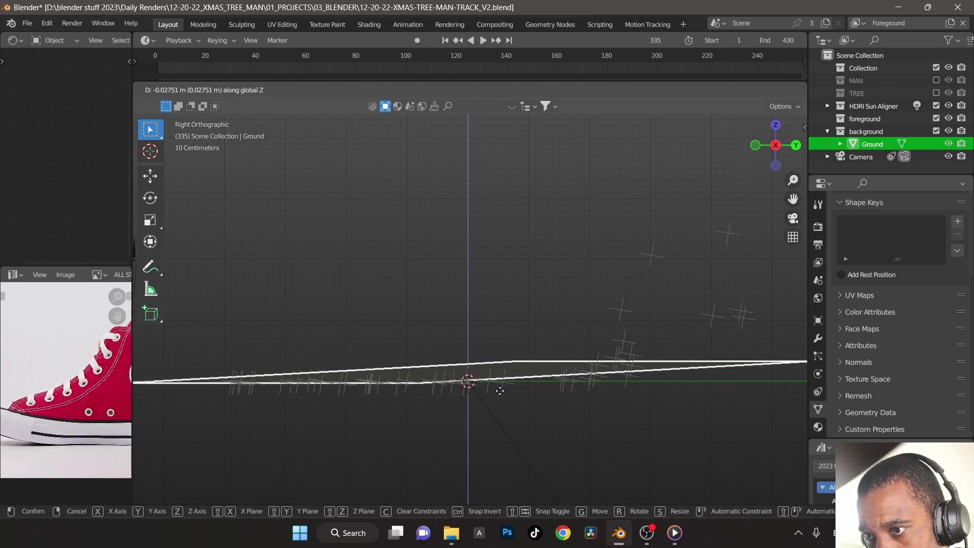
left_click(500, 392)
Step: Level the Ground plane against the tracked markers, rotating it about 2° in front view and about 1.4° in right view
middle_click_drag(500, 387, 430, 401, "alt")
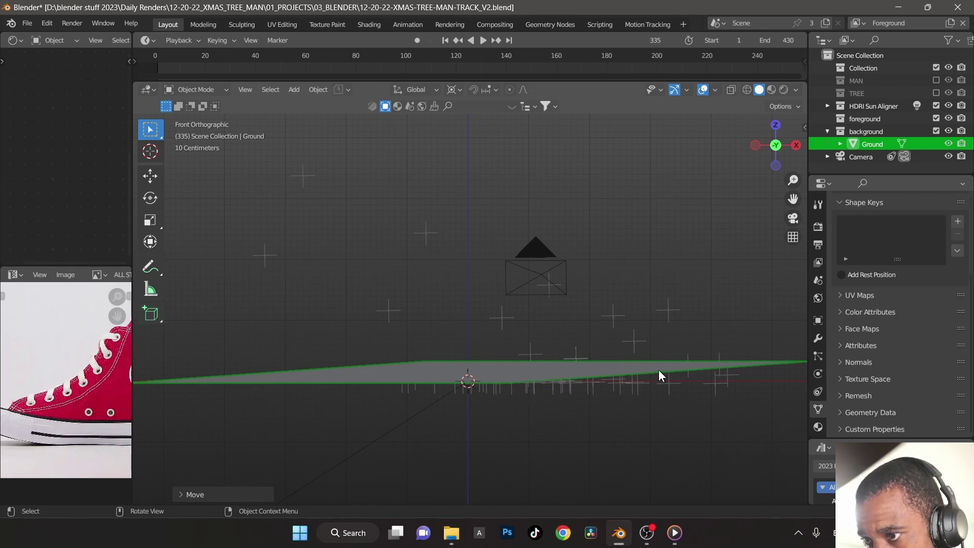
key("r")
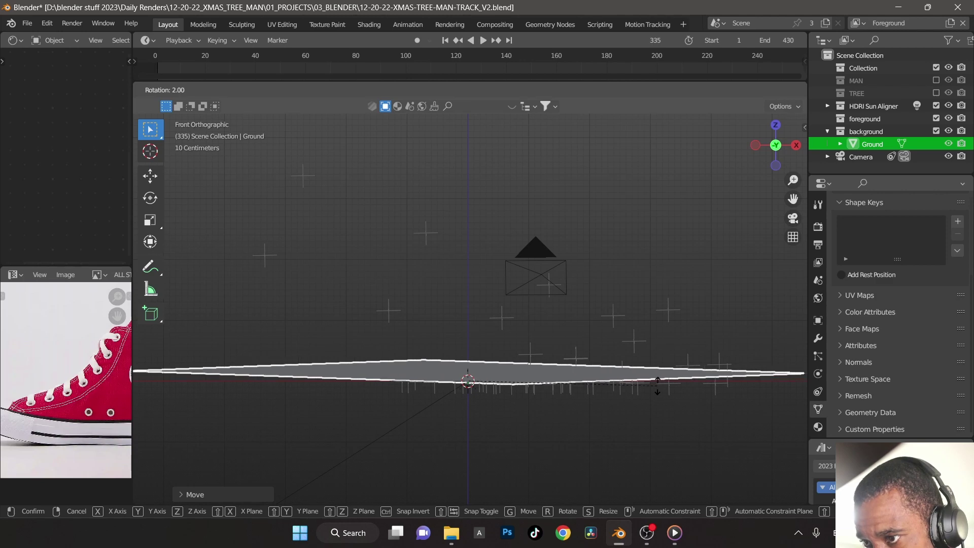
left_click(657, 385)
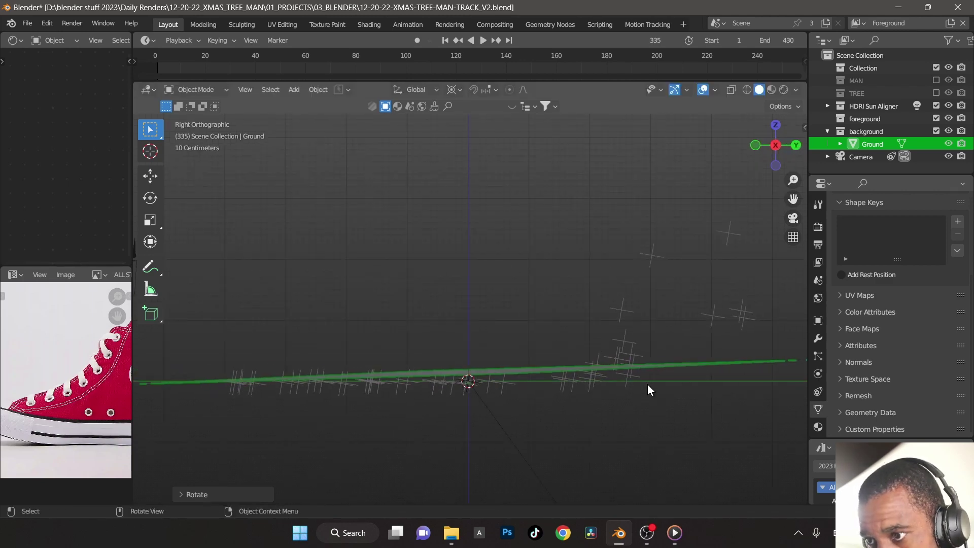
key("r")
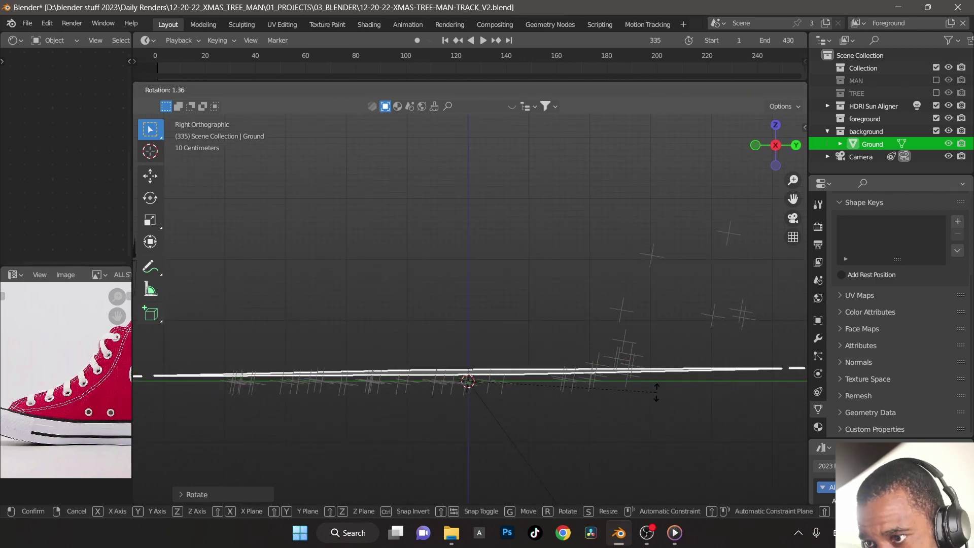
key("Escape")
Step: Lower the Ground plane onto the floor markers in right view, and play the shot through the camera to check the fit
key("g")
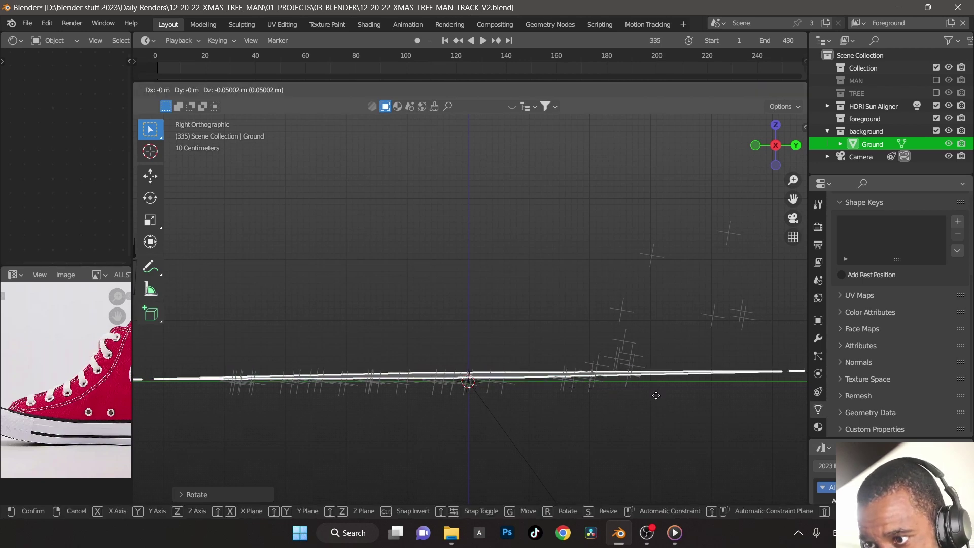
left_click(651, 400)
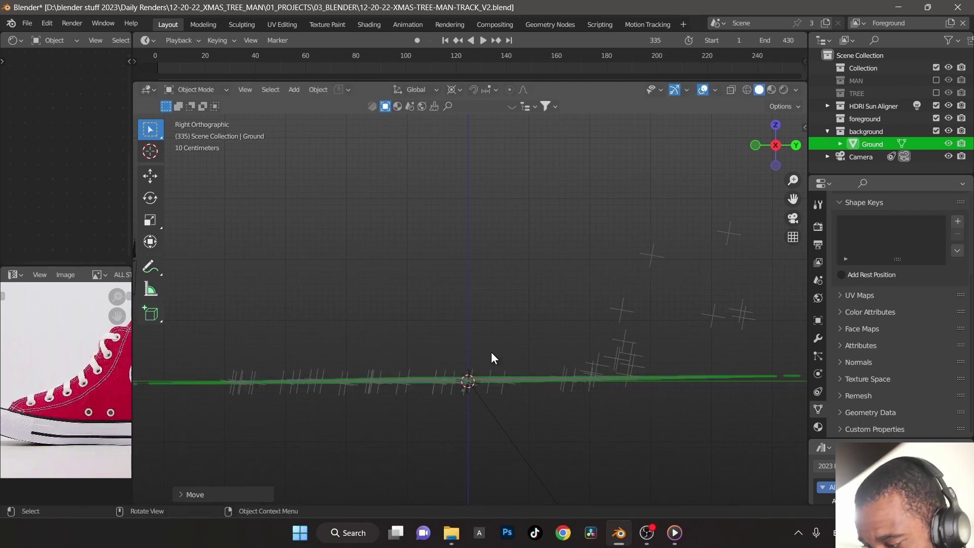
key("KP_1")
key("KP_0")
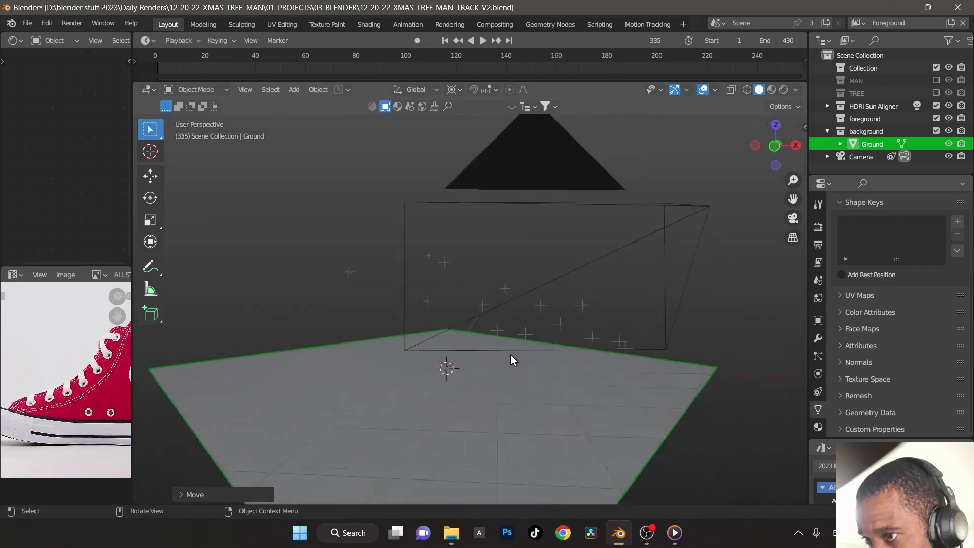
key("space")
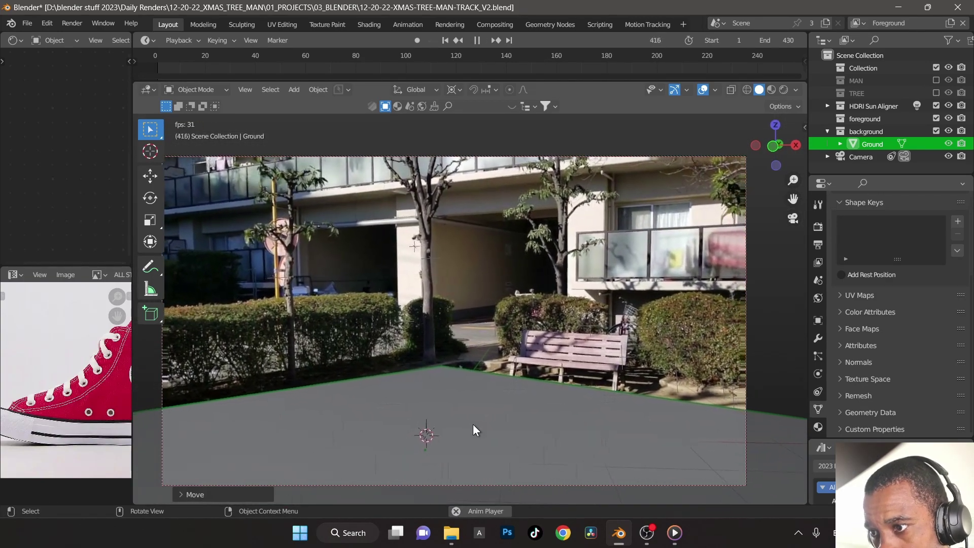
key("space")
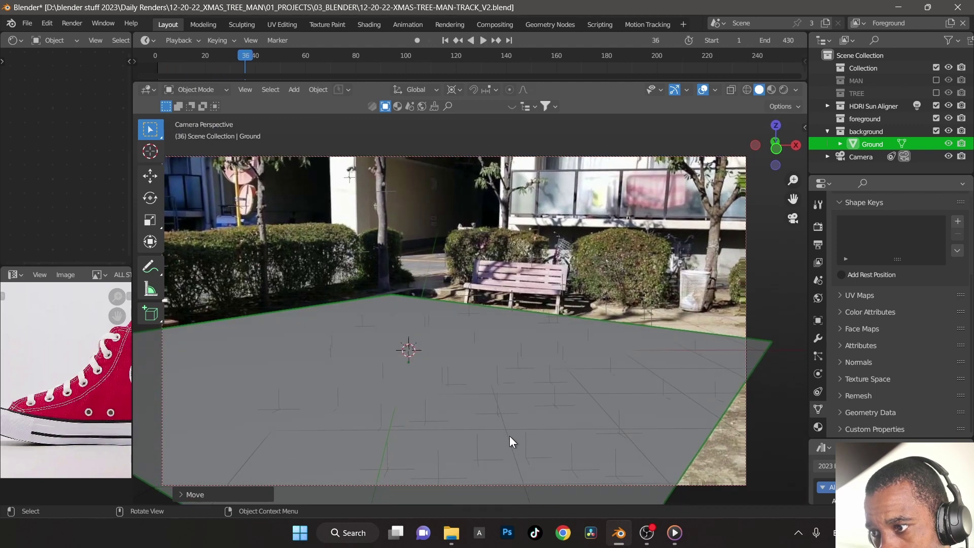
Step: Extrude the Ground plane's edge on the trash-can side outward until it extends past the camera frame
key("Tab")
key("Tab")
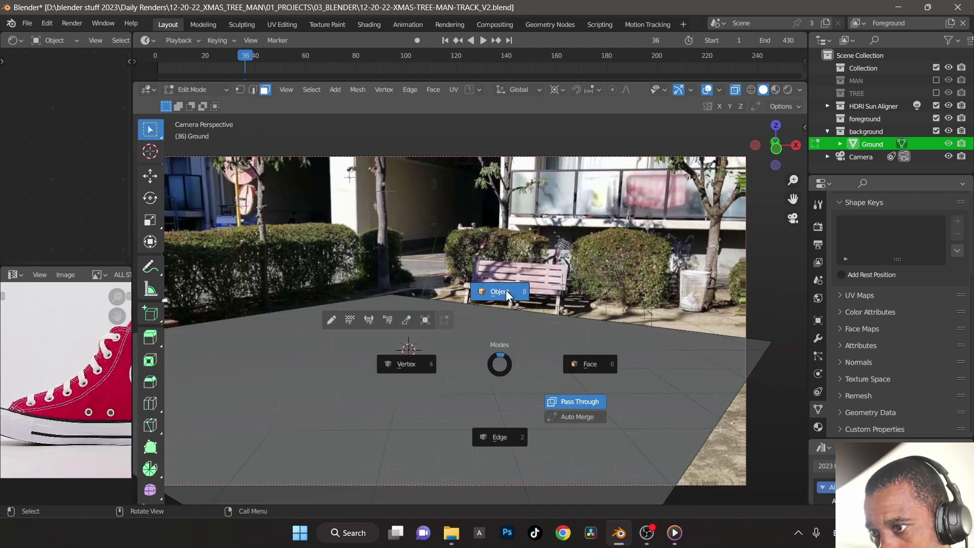
left_click(492, 439)
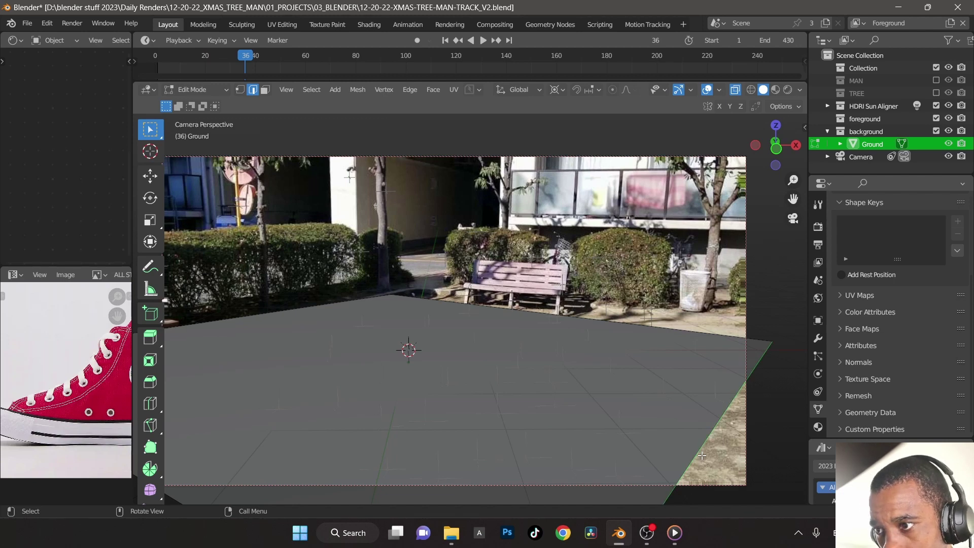
key("g")
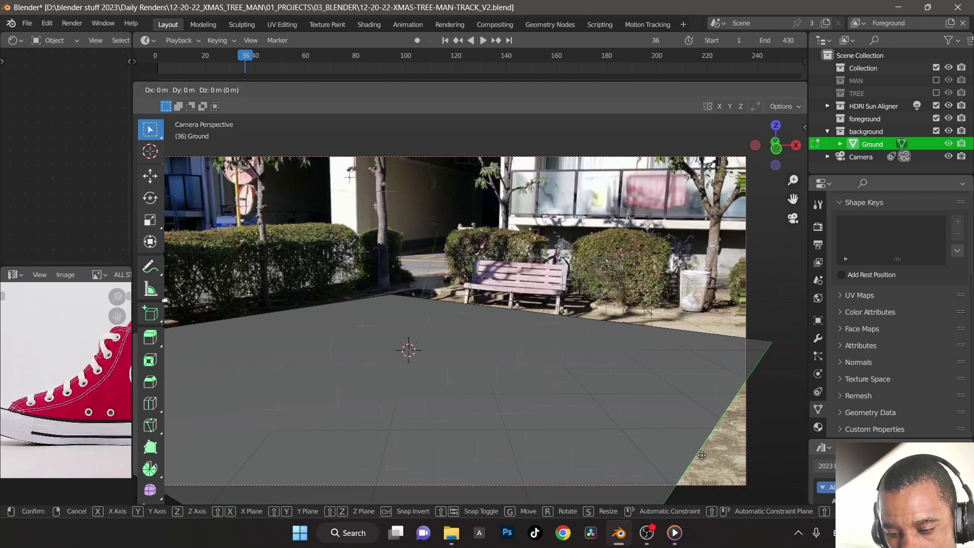
key("x")
left_click(708, 458)
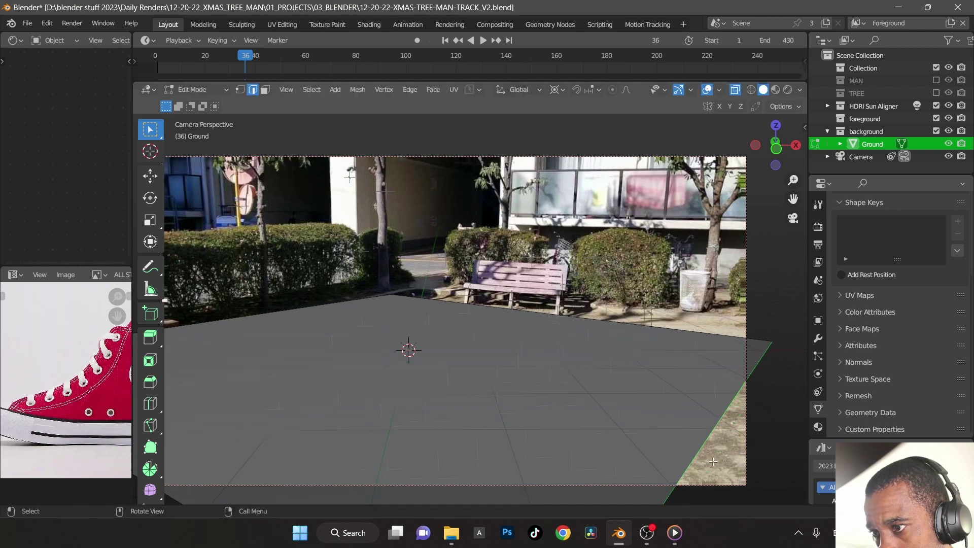
key("Tab")
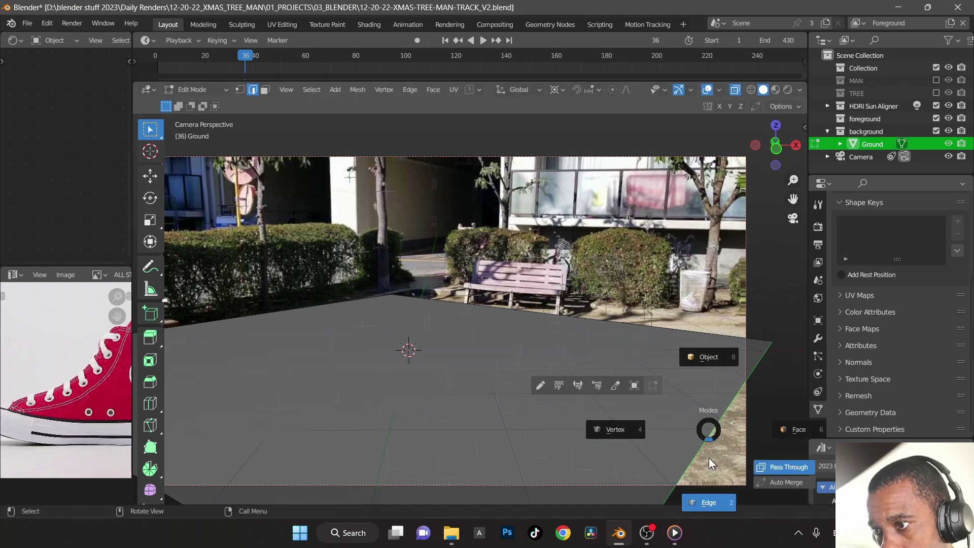
left_click(702, 497)
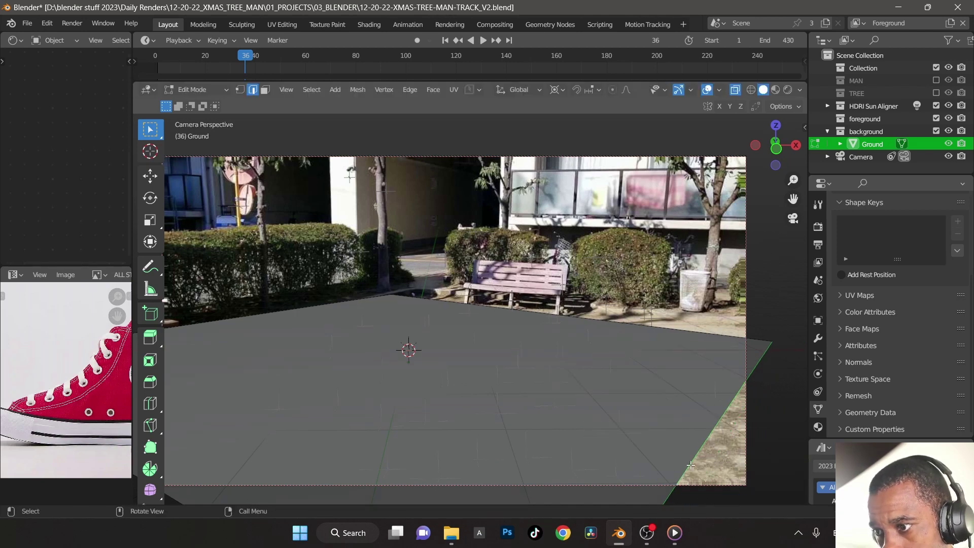
key("e")
Step: Move the Ground's near-left edge about -0.4 m along global Y to cover the uncovered corner of the camera frame
left_click(258, 470)
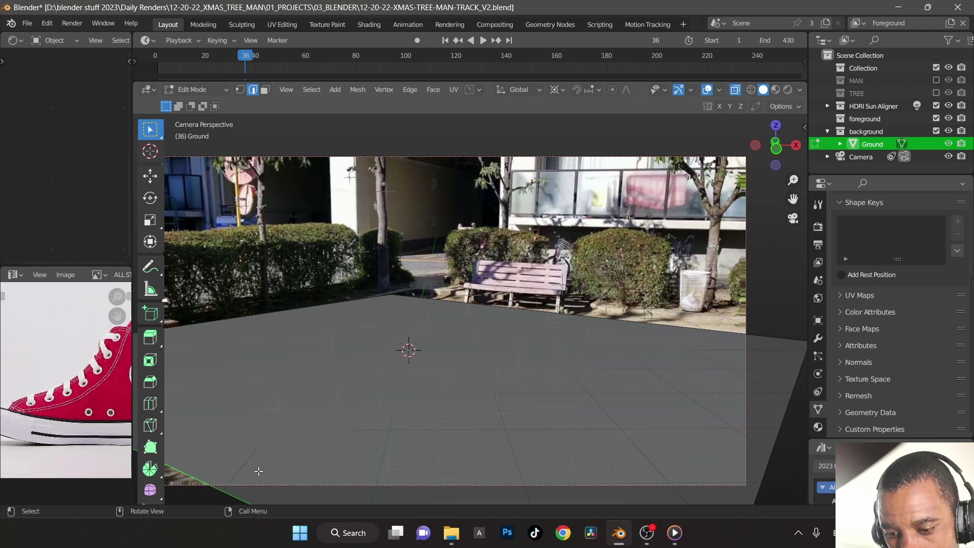
key("g")
key("y")
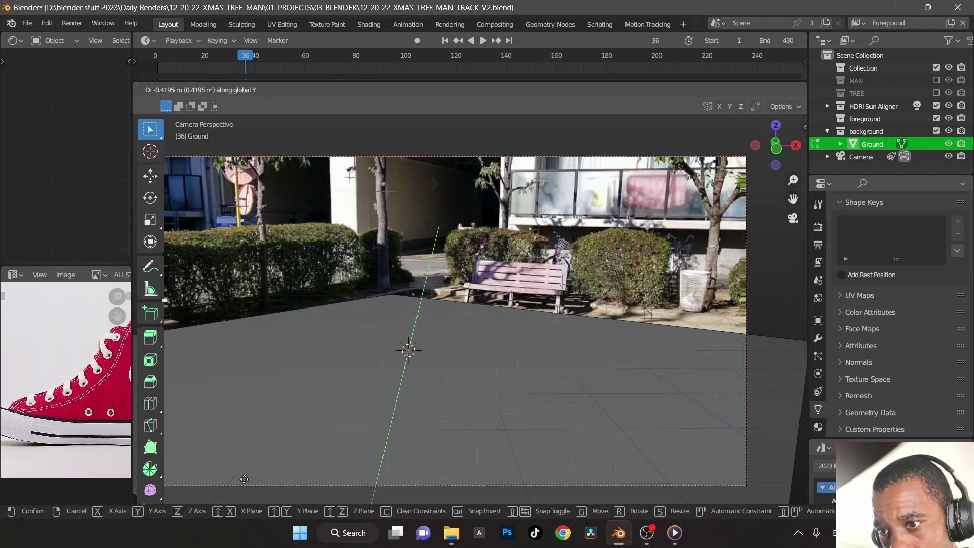
left_click(241, 481)
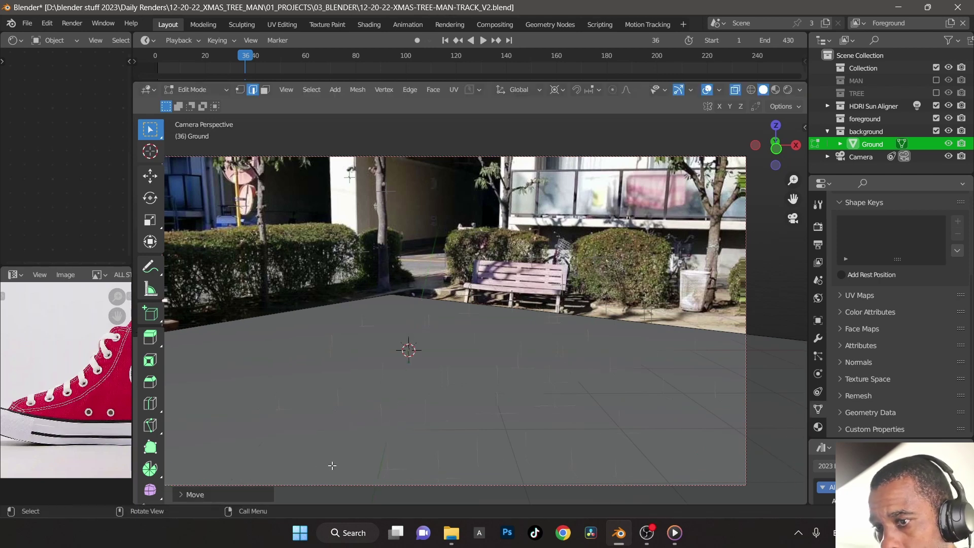
Step: In the Compositing workspace, move the linked background and foreground node setup clear of the old nodes, and detach the File Output node
left_click(855, 23)
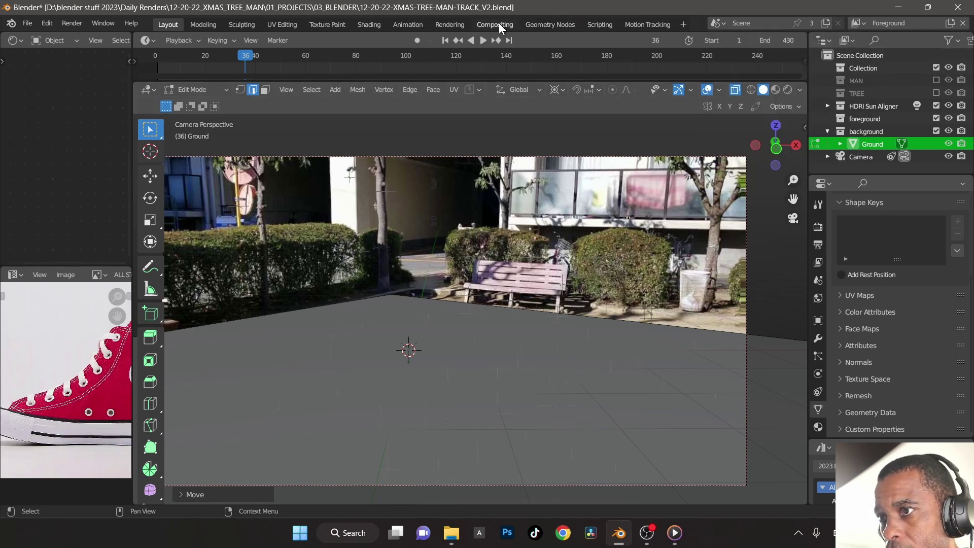
left_click(498, 25)
middle_click_drag(434, 409, 440, 380)
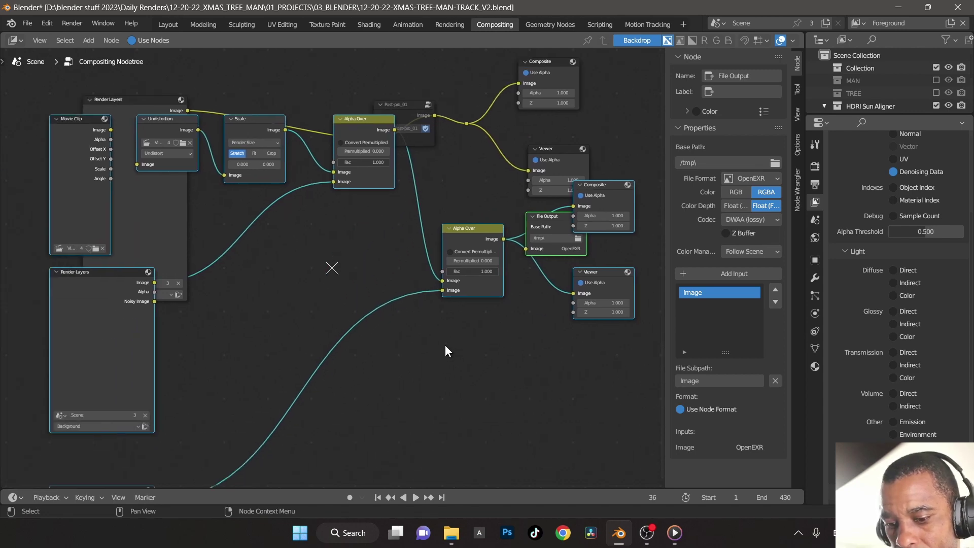
key("g")
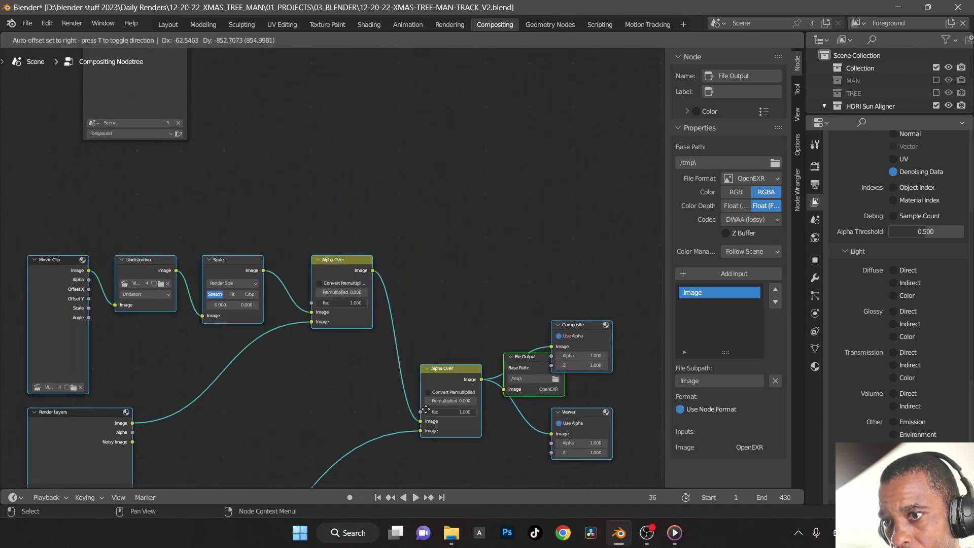
left_click(463, 203)
middle_click_drag(463, 202, 495, 269)
left_click(553, 401)
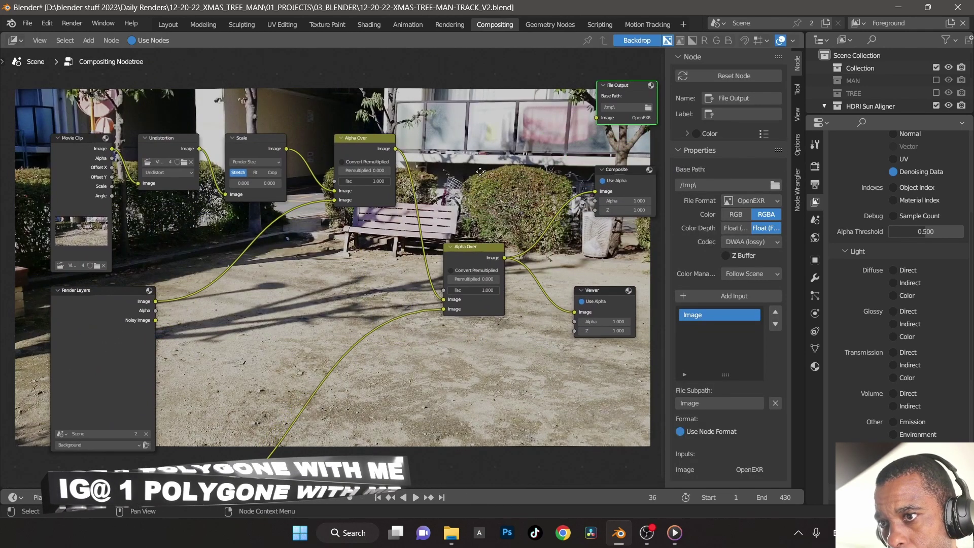
Step: Duplicate the Undistortion node, insert the copy between the final Alpha Over and the Composite node, and feed the Viewer from it too
left_click(71, 145)
left_click(178, 144)
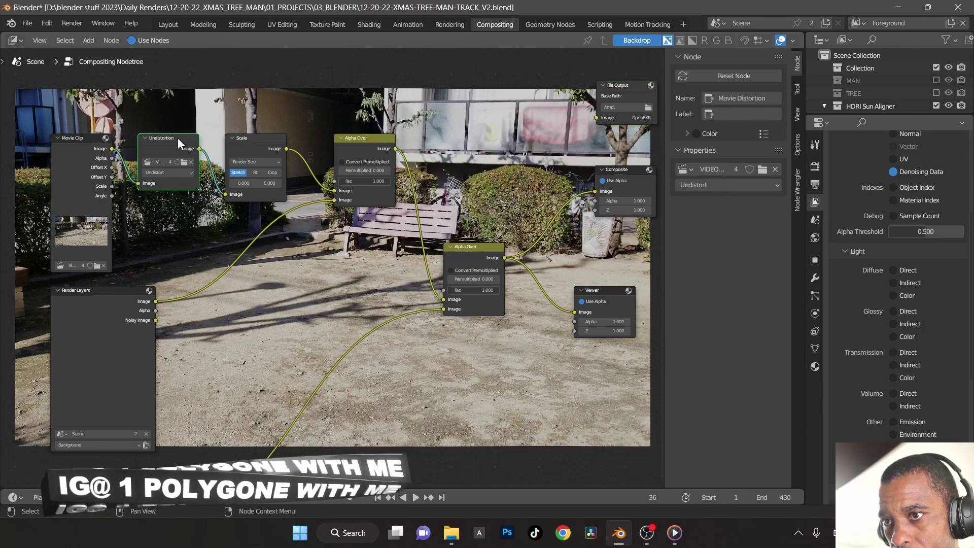
middle_click_drag(250, 330, 213, 330)
key("shift+d")
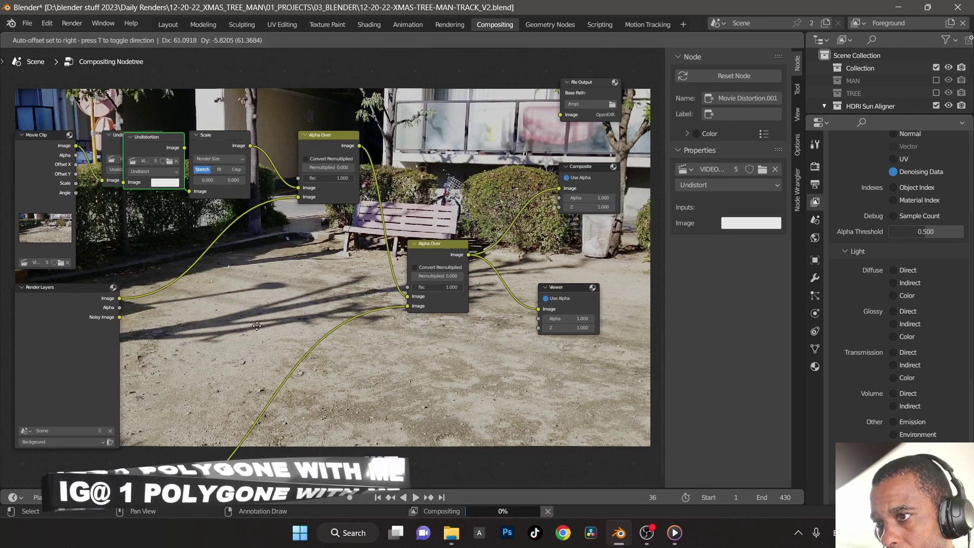
left_click(637, 368)
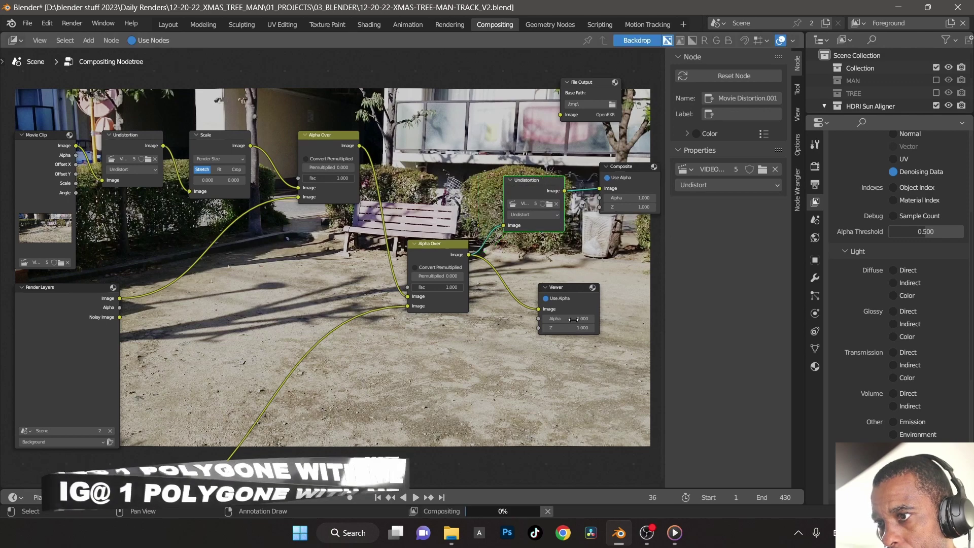
left_click_drag(571, 287, 606, 262)
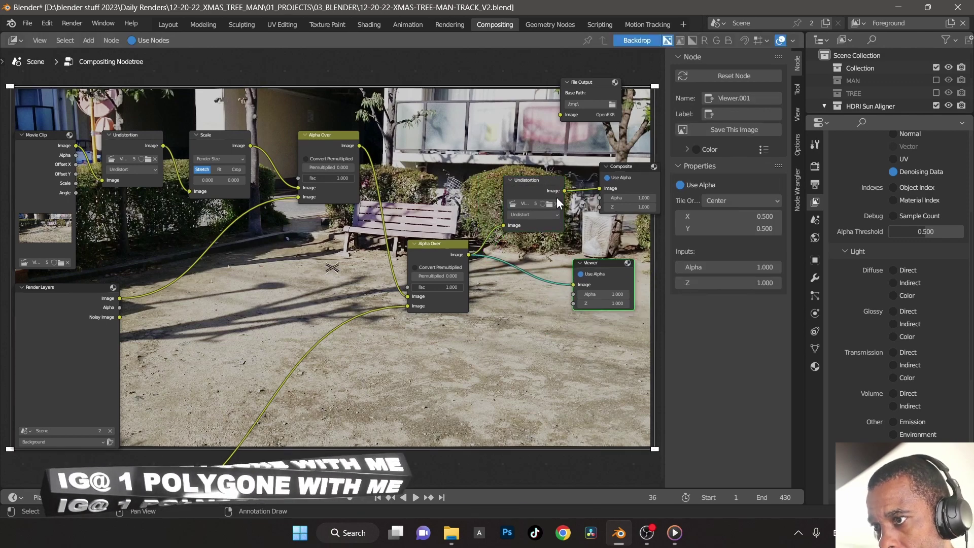
left_click_drag(564, 191, 574, 284)
Step: Set the duplicated Undistortion node after the final Alpha Over to Distort, and save the project file
left_click(534, 214)
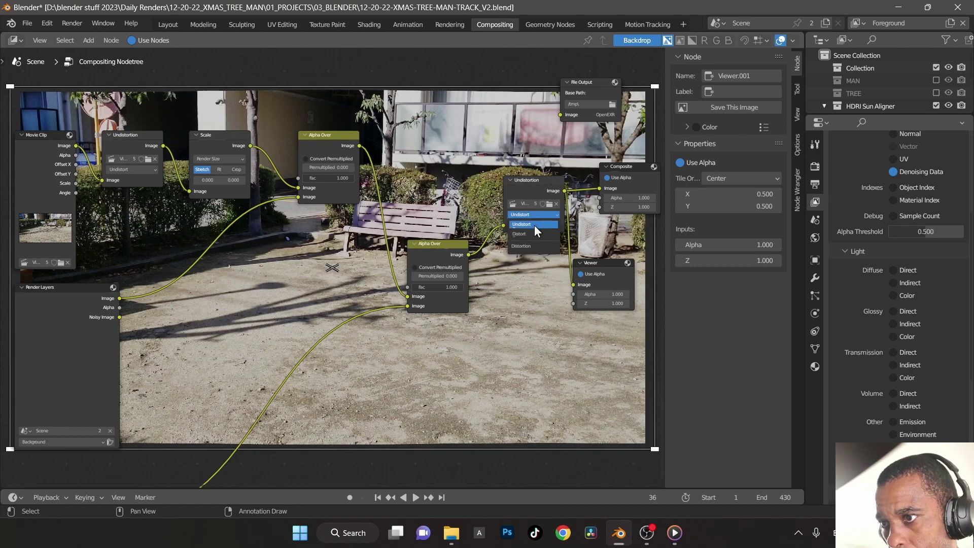
left_click(534, 234)
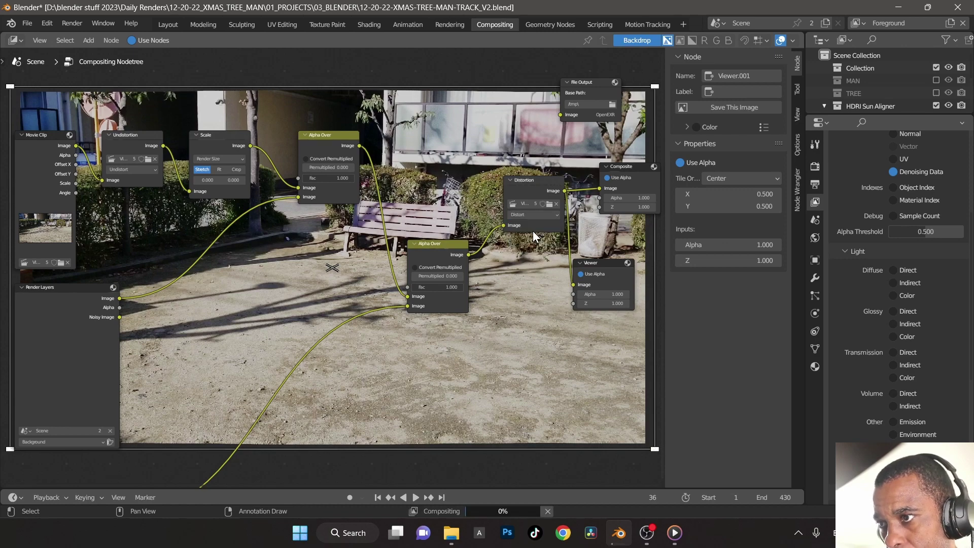
key("ctrl+s")
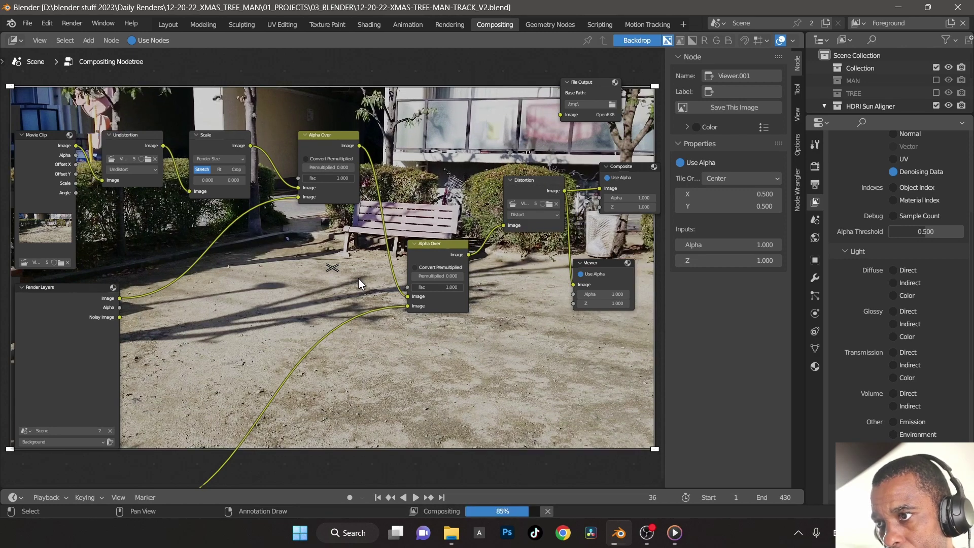
middle_click_drag(159, 334, 241, 266)
middle_click_drag(260, 338, 247, 350)
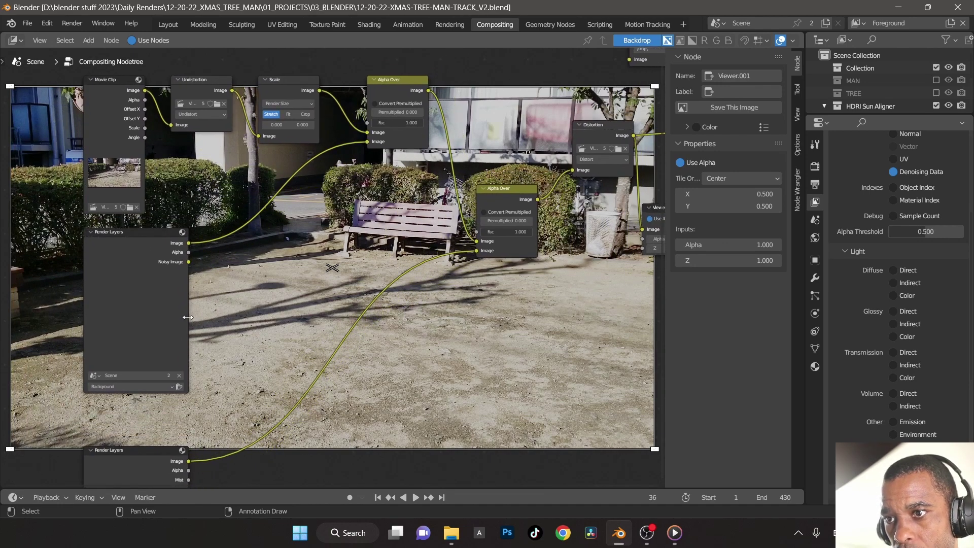